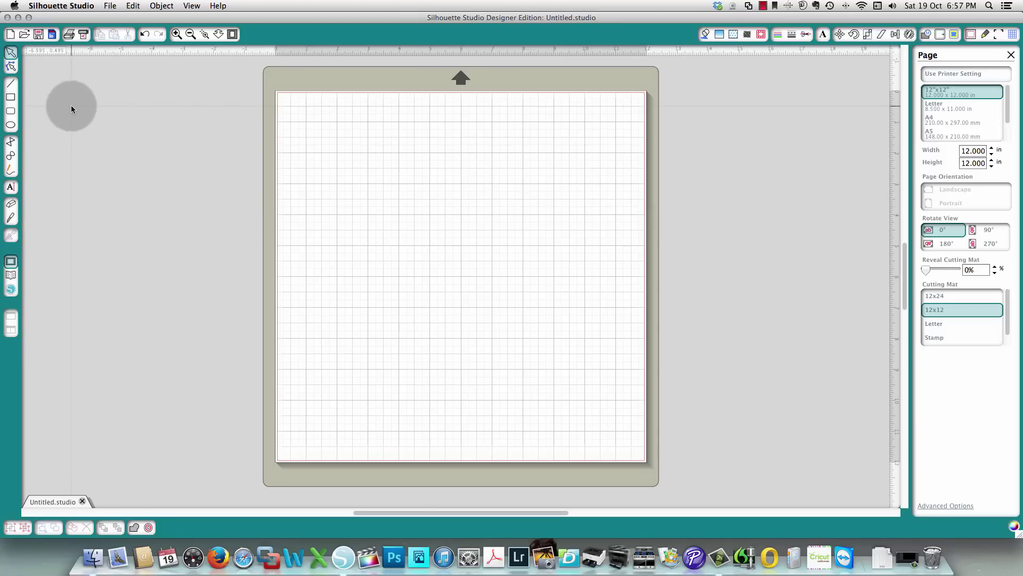
Step: Draw a perfect circle about 5.1 in across in the upper middle of the page
{"action": "left_click", "coordinate": [11, 125]}
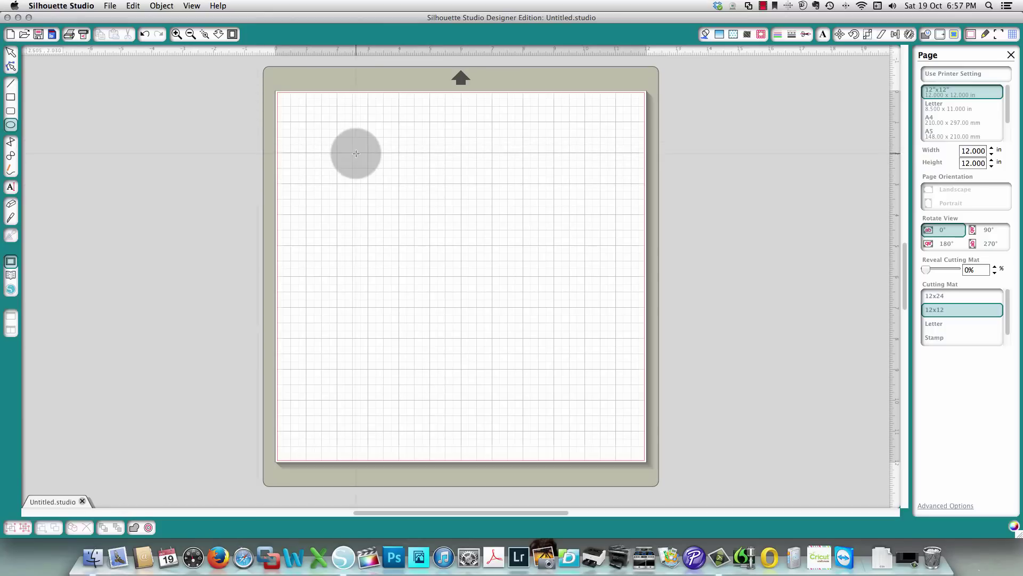
{"action": "left_click_drag", "start_coordinate": [347, 142], "coordinate": [484, 344]}
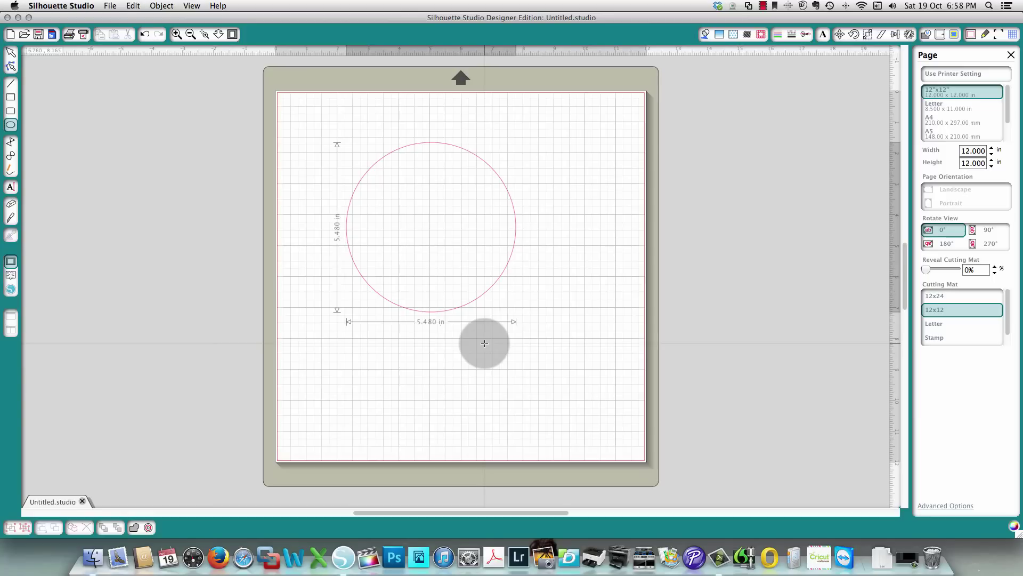
{"action": "mouse_move", "coordinate": [484, 344]}
{"action": "left_mouse_down"}
{"action": "mouse_move", "coordinate": [473, 318]}
{"action": "mouse_move", "coordinate": [500, 354]}
{"action": "mouse_move", "coordinate": [440, 318]}
{"action": "mouse_move", "coordinate": [523, 326]}
{"action": "mouse_move", "coordinate": [429, 272]}
{"action": "mouse_move", "coordinate": [410, 242]}
{"action": "mouse_move", "coordinate": [475, 329]}
{"action": "left_mouse_up"}
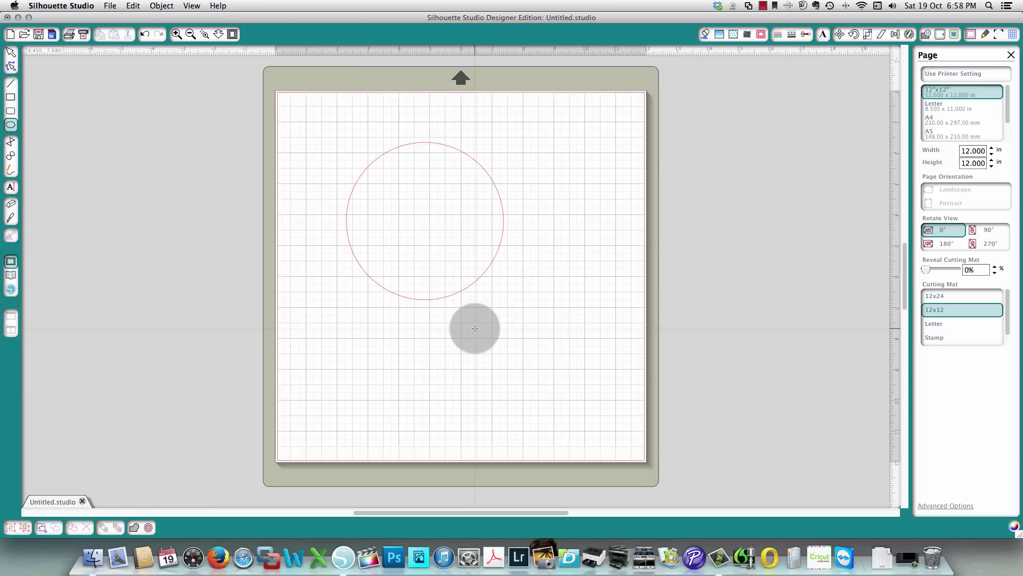
Step: Draw a large square extending past the page's right edge and three smaller rectangles around the circle
{"action": "left_click", "coordinate": [11, 98]}
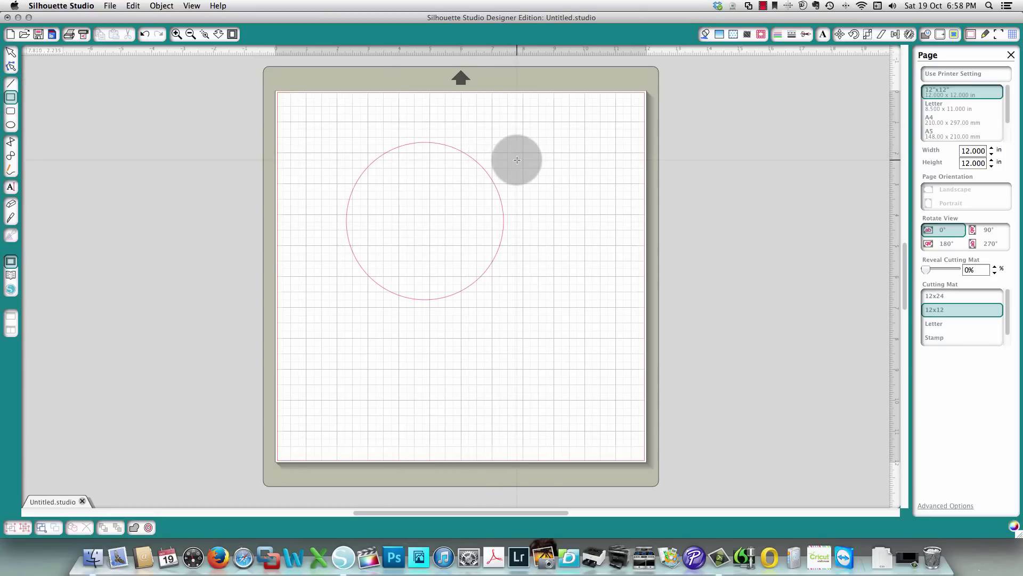
{"action": "left_click_drag", "start_coordinate": [517, 160], "coordinate": [772, 323]}
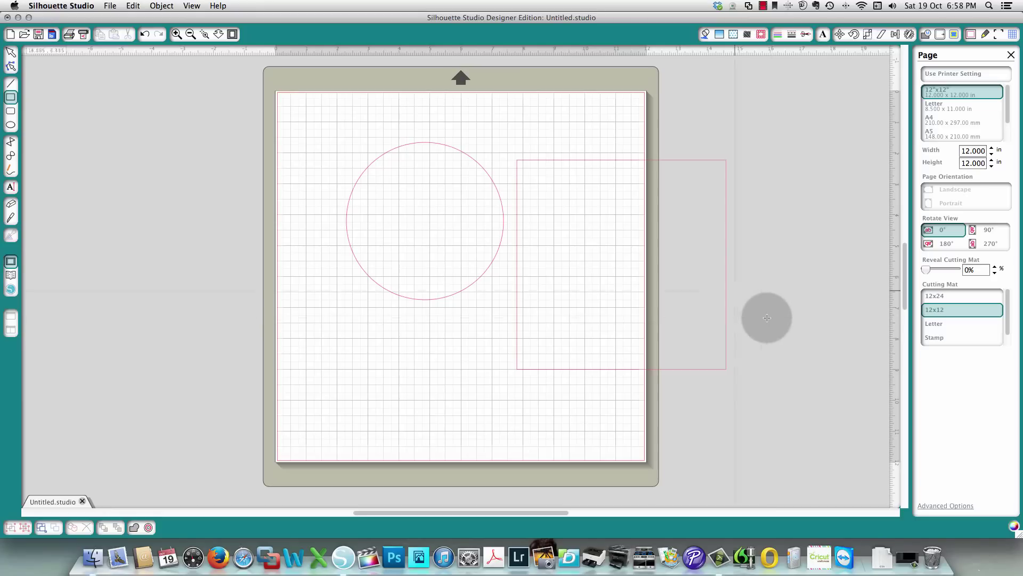
{"action": "left_click", "coordinate": [9, 112]}
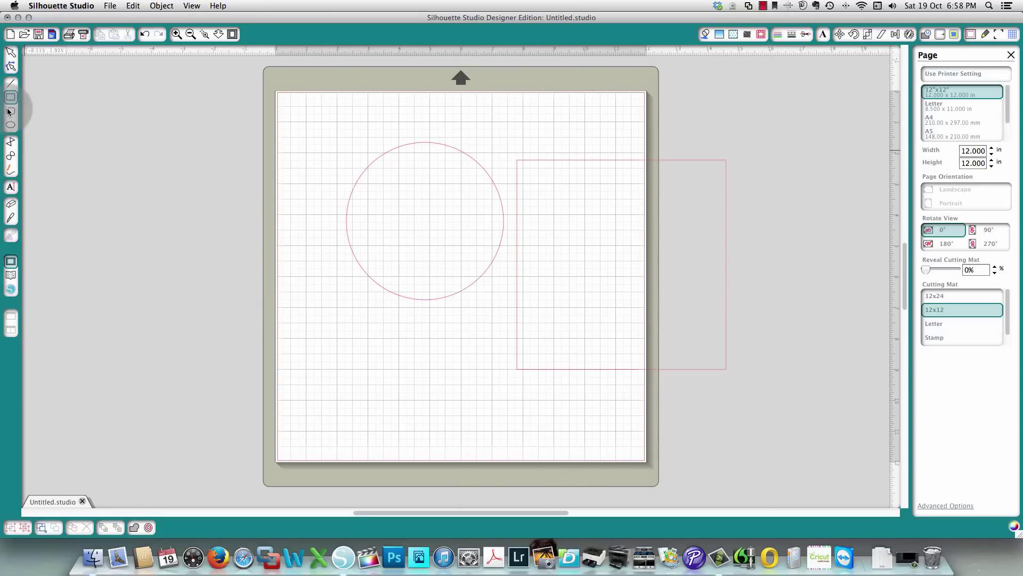
{"action": "left_click", "coordinate": [12, 55]}
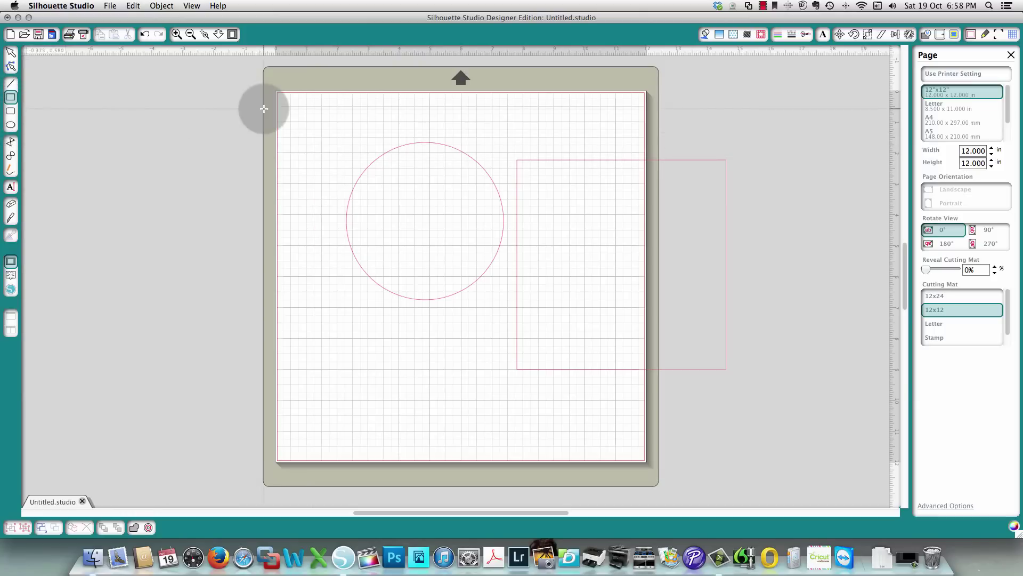
{"action": "left_click_drag", "start_coordinate": [290, 121], "coordinate": [350, 187]}
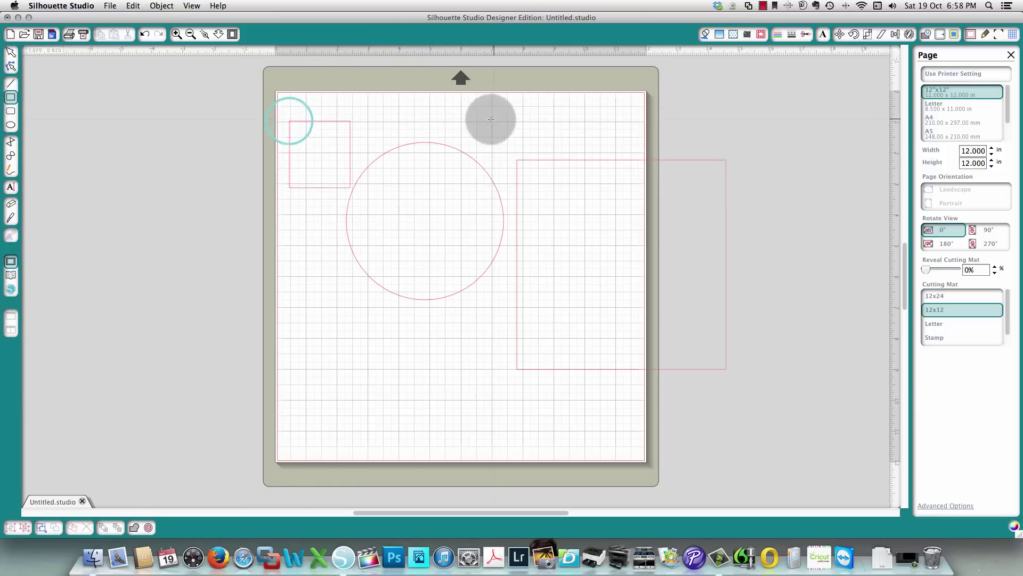
{"action": "left_click_drag", "start_coordinate": [514, 100], "coordinate": [583, 137]}
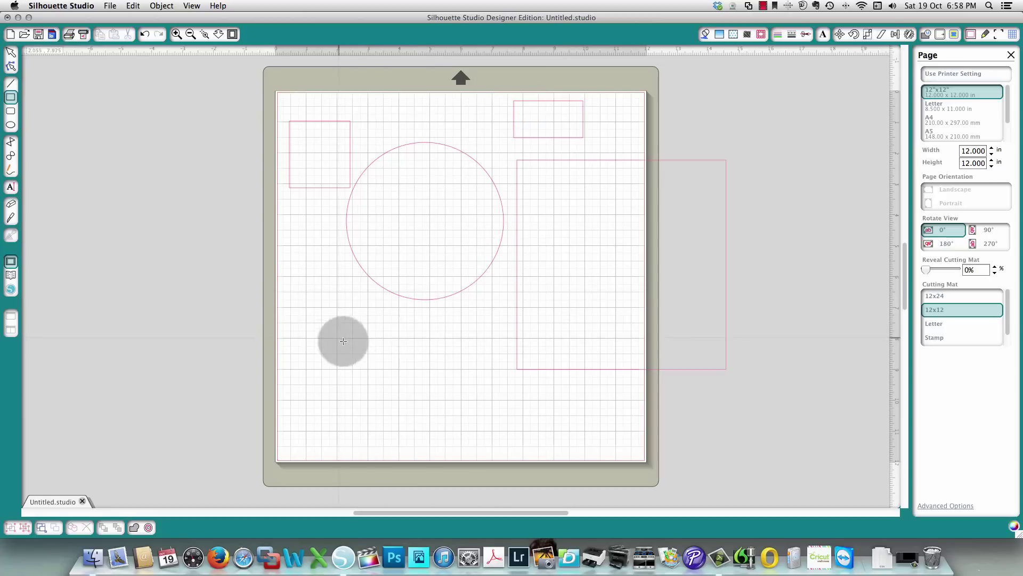
{"action": "left_click_drag", "start_coordinate": [339, 337], "coordinate": [455, 407]}
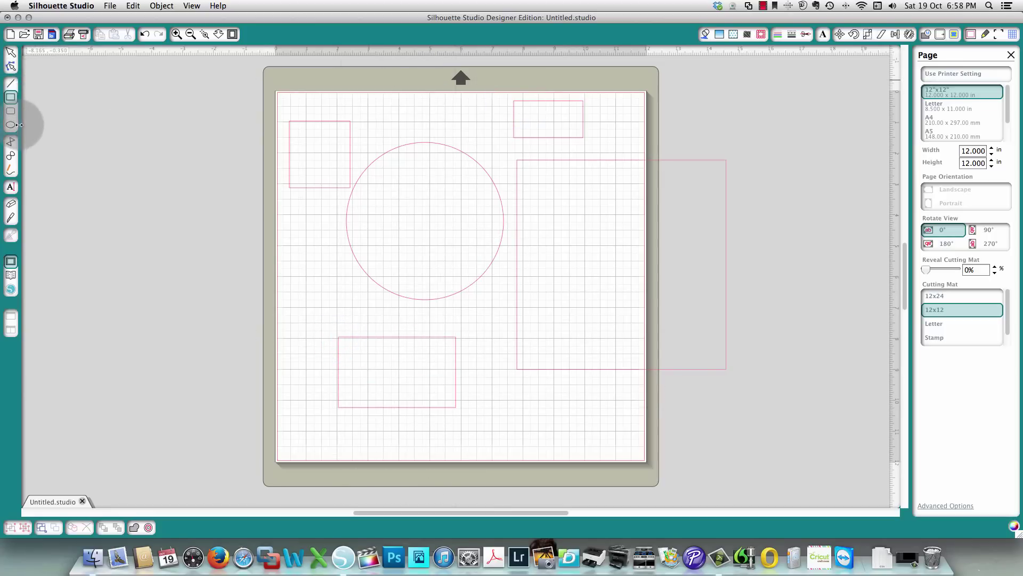
Step: Stretch the circle into an oval about 5.1 in wide and 5.9 in tall
{"action": "left_click", "coordinate": [11, 52]}
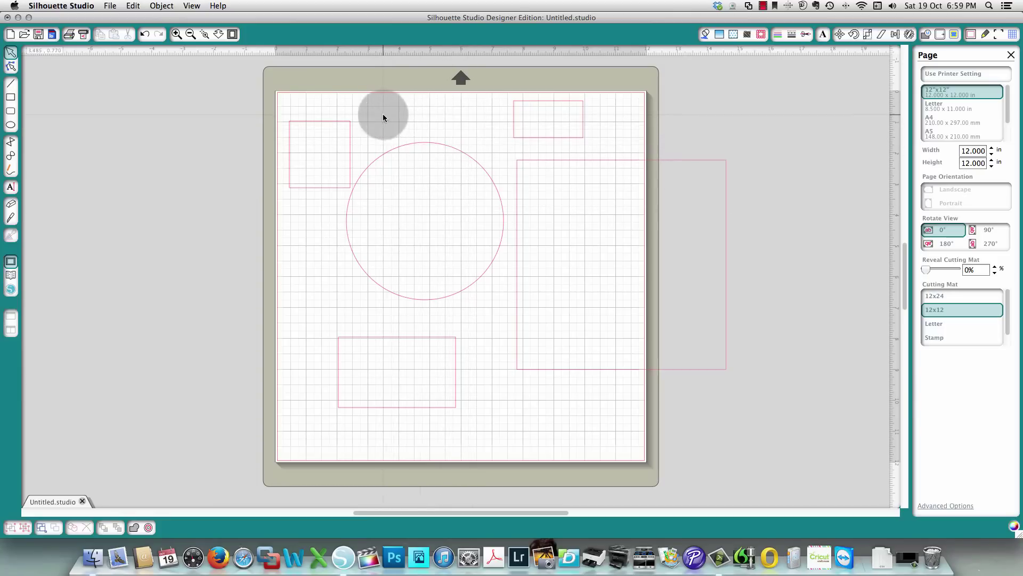
{"action": "left_click", "coordinate": [406, 146]}
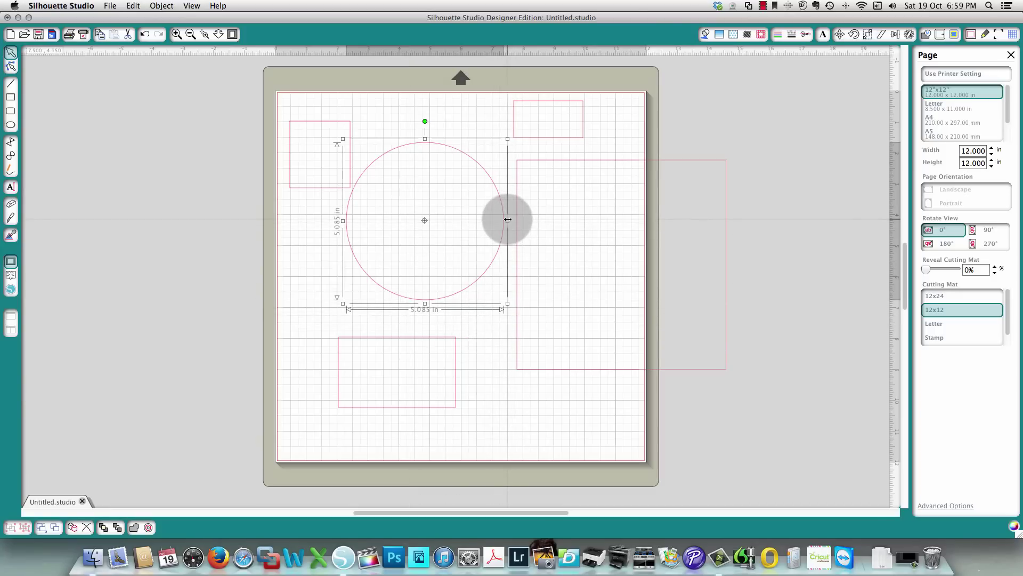
{"action": "mouse_move", "coordinate": [507, 219]}
{"action": "left_mouse_down"}
{"action": "mouse_move", "coordinate": [449, 220]}
{"action": "mouse_move", "coordinate": [497, 220]}
{"action": "left_mouse_up"}
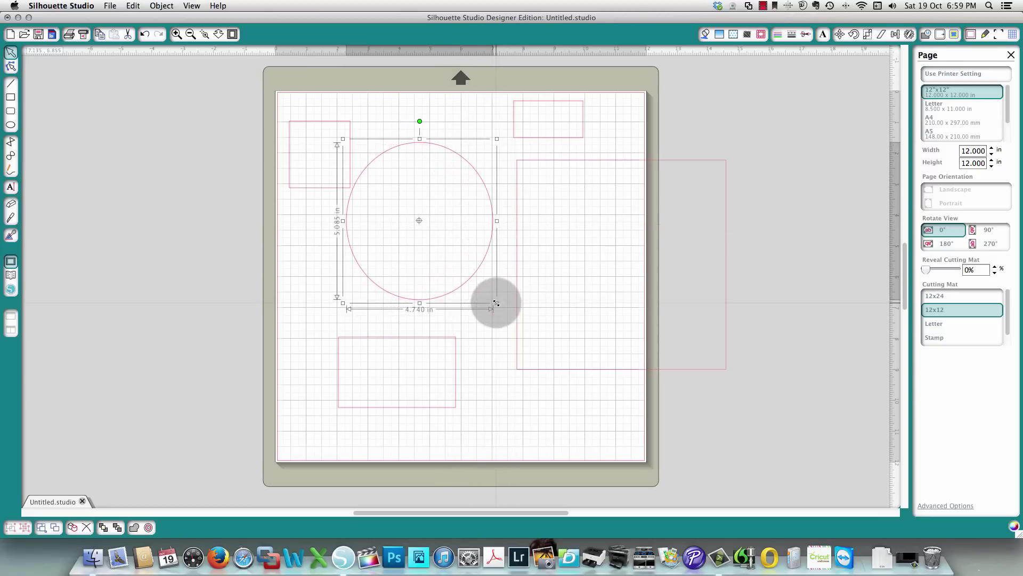
{"action": "left_click_drag", "start_coordinate": [494, 299], "coordinate": [506, 317]}
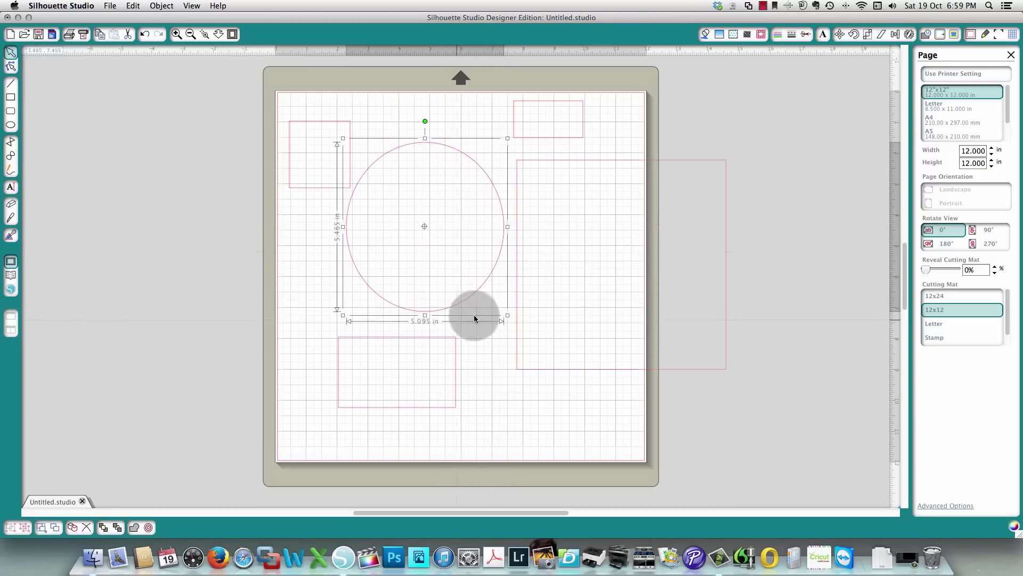
{"action": "left_click_drag", "start_coordinate": [425, 318], "coordinate": [403, 330]}
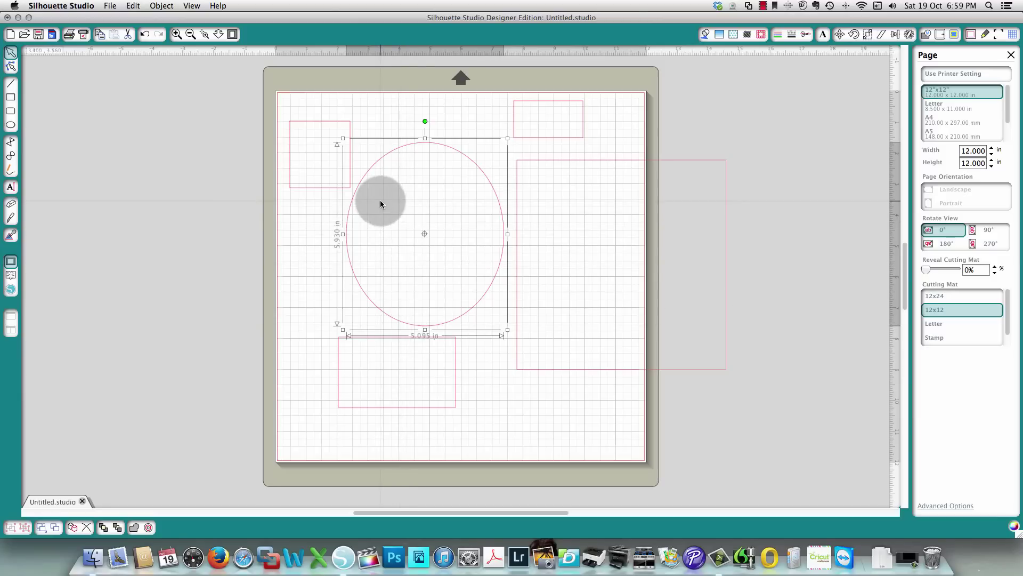
Step: Delete the oval and draw a circle about 4 in across between the rectangles
{"action": "key", "text": "Delete"}
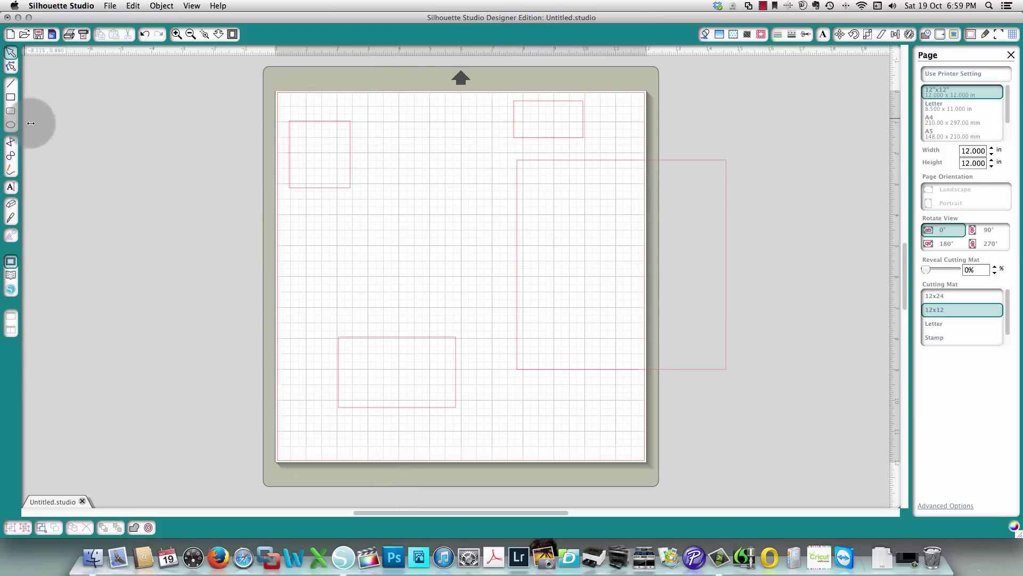
{"action": "left_click", "coordinate": [10, 127]}
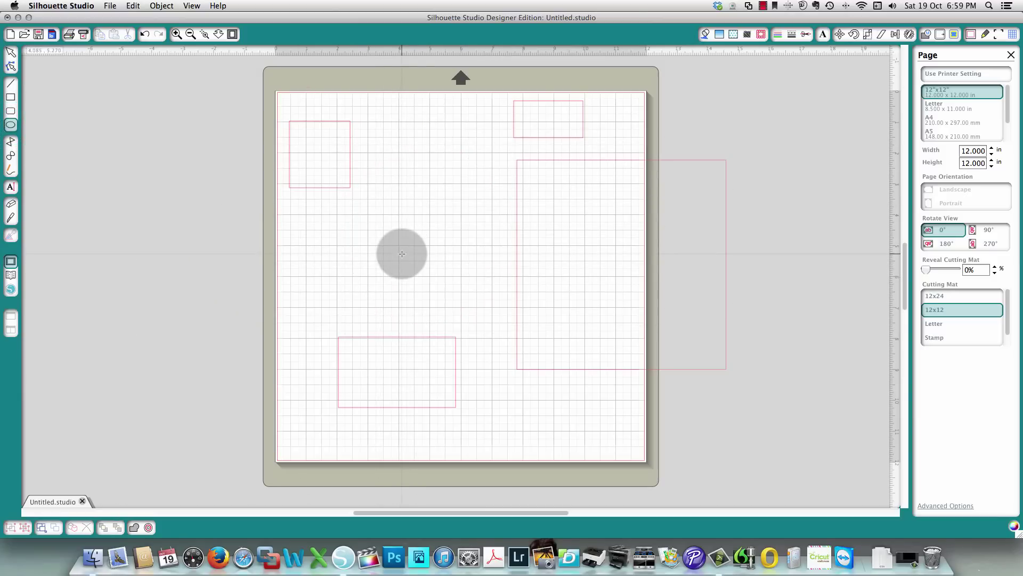
{"action": "left_click_drag", "start_coordinate": [379, 193], "coordinate": [508, 309]}
{"action": "left_click", "coordinate": [332, 175]}
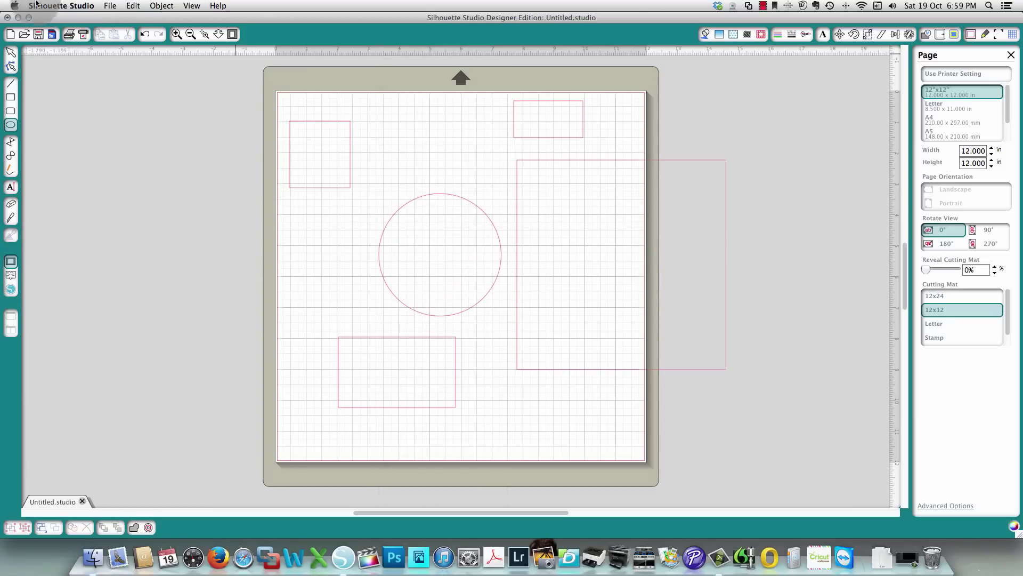
Step: Reshape the new circle into an oval about 2.4 in wide and 2.9 in tall
{"action": "left_click", "coordinate": [9, 54]}
{"action": "left_click", "coordinate": [421, 193]}
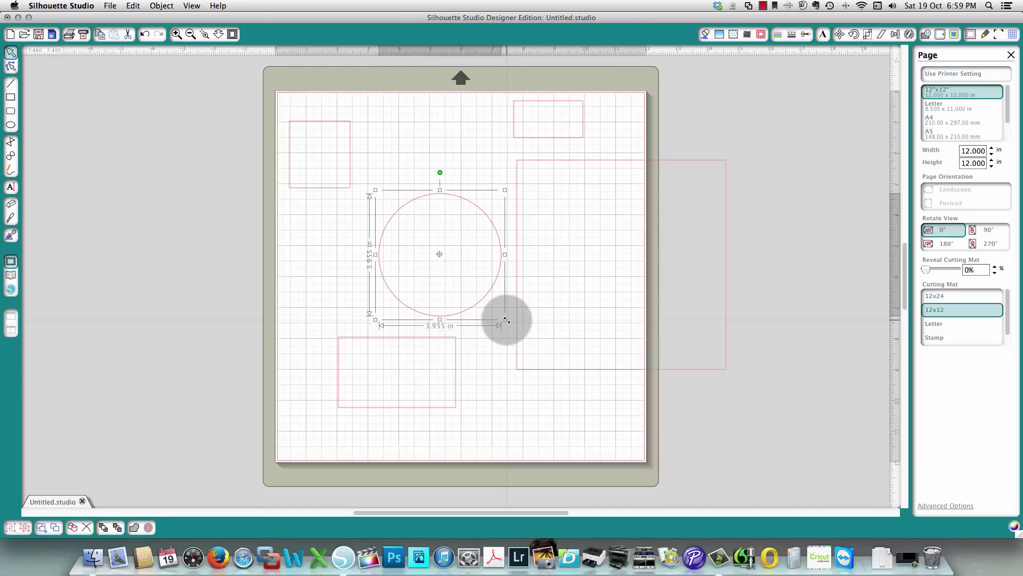
{"action": "left_click_drag", "start_coordinate": [506, 321], "coordinate": [431, 287]}
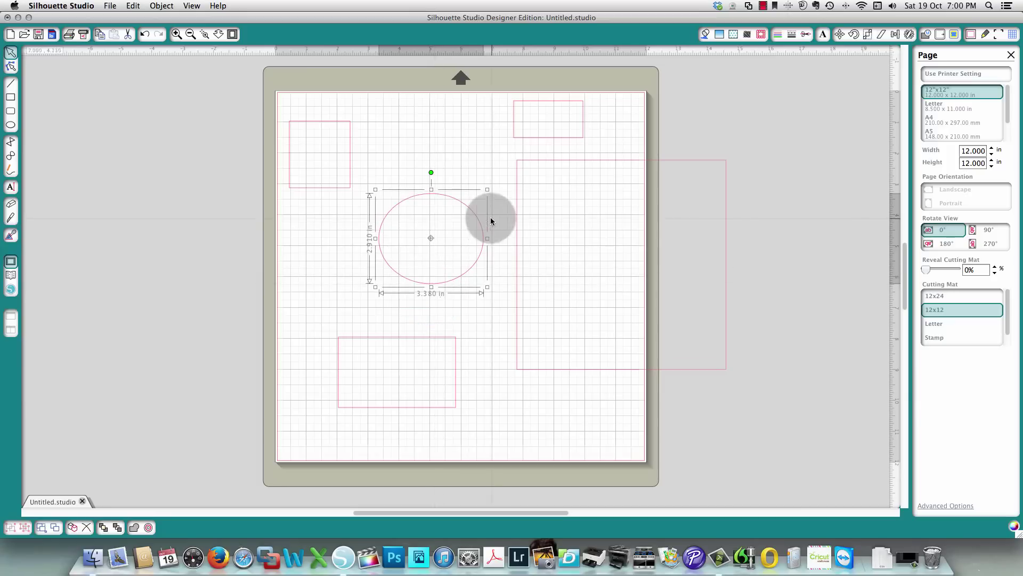
{"action": "left_click_drag", "start_coordinate": [488, 238], "coordinate": [458, 238]}
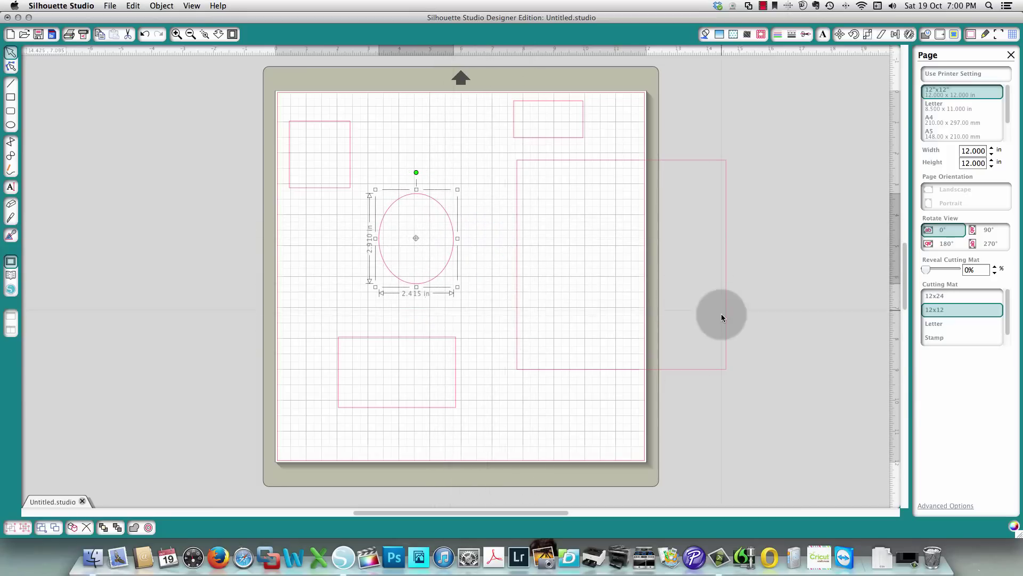
Step: Delete all the shapes drawn on and around the page
{"action": "left_click_drag", "start_coordinate": [202, 64], "coordinate": [791, 446]}
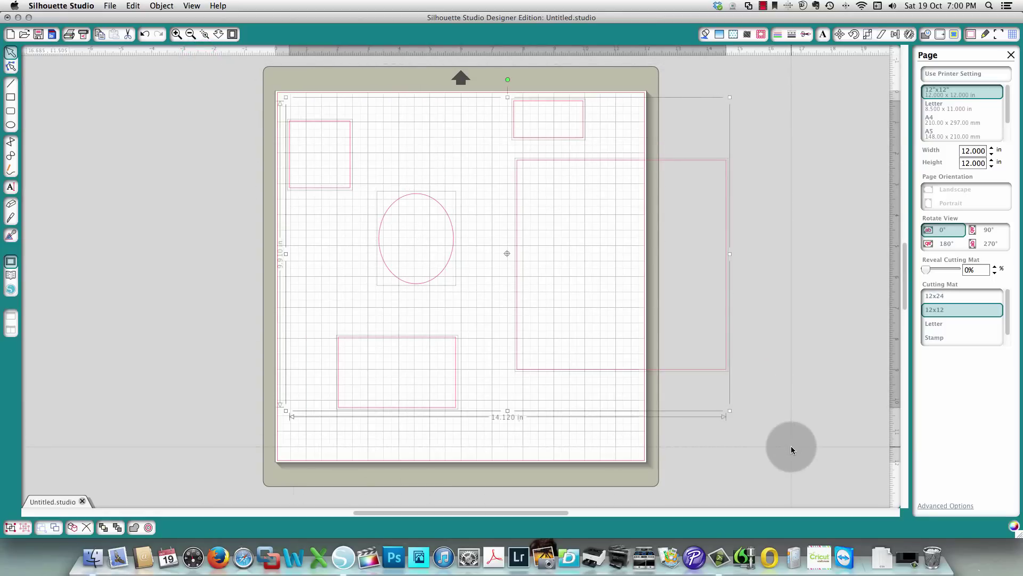
{"action": "key", "text": "Delete"}
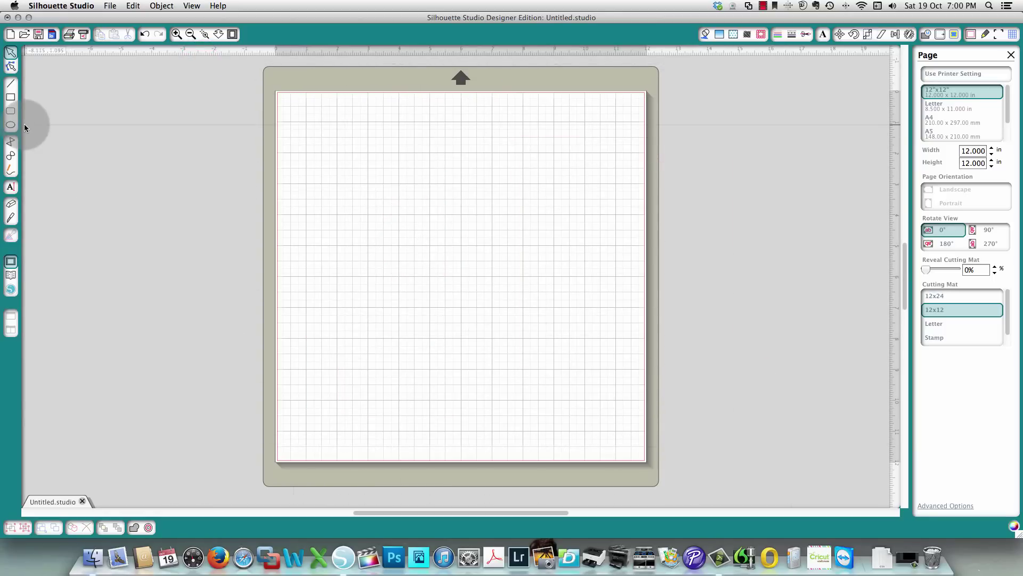
Step: Draw an oval about 3.5 by 4.8 in near the page's middle and a rectangle about 5.2 by 8.8 in overlapping its left half
{"action": "left_click", "coordinate": [11, 125]}
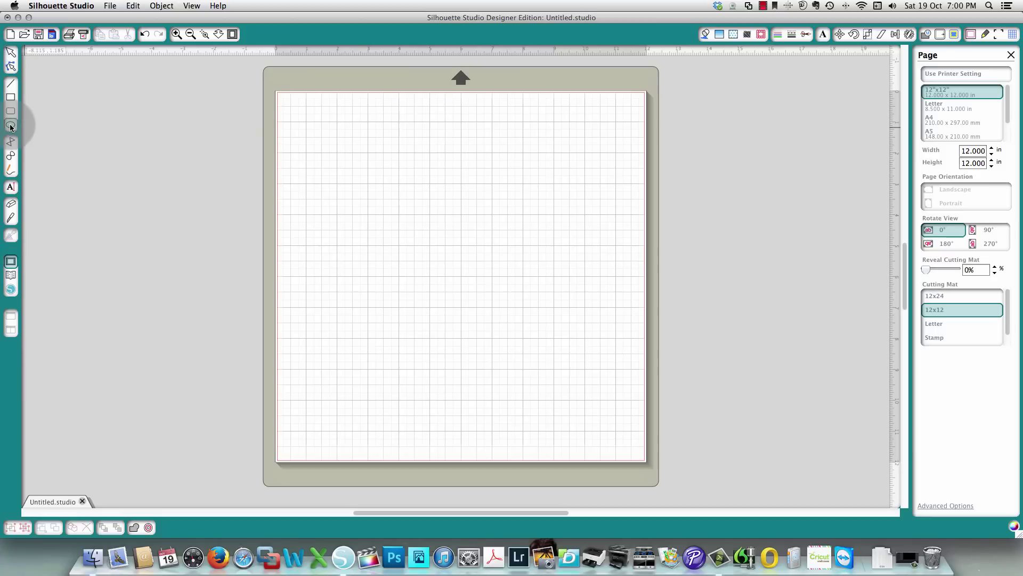
{"action": "left_click_drag", "start_coordinate": [403, 174], "coordinate": [512, 320]}
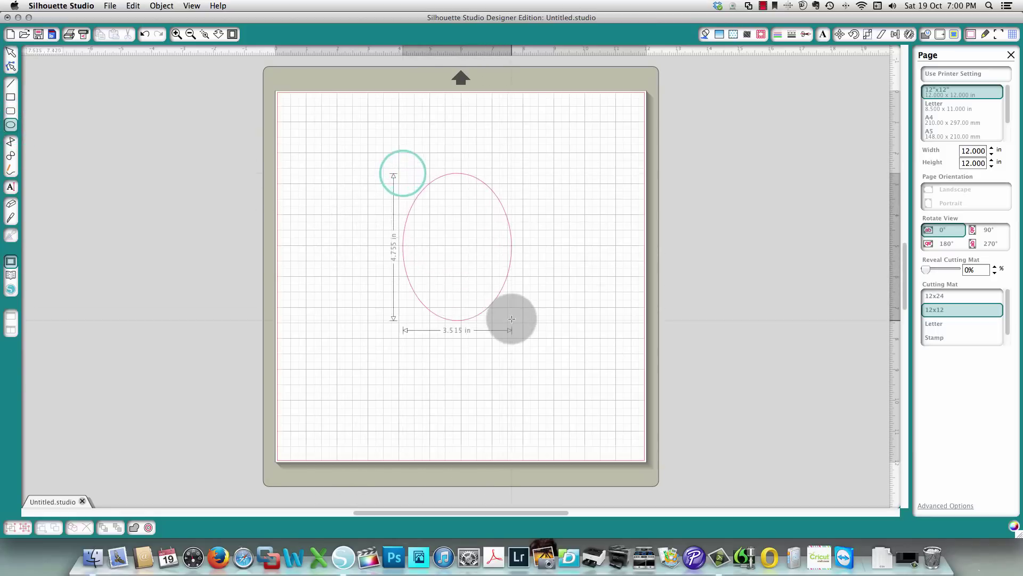
{"action": "left_click", "coordinate": [10, 97]}
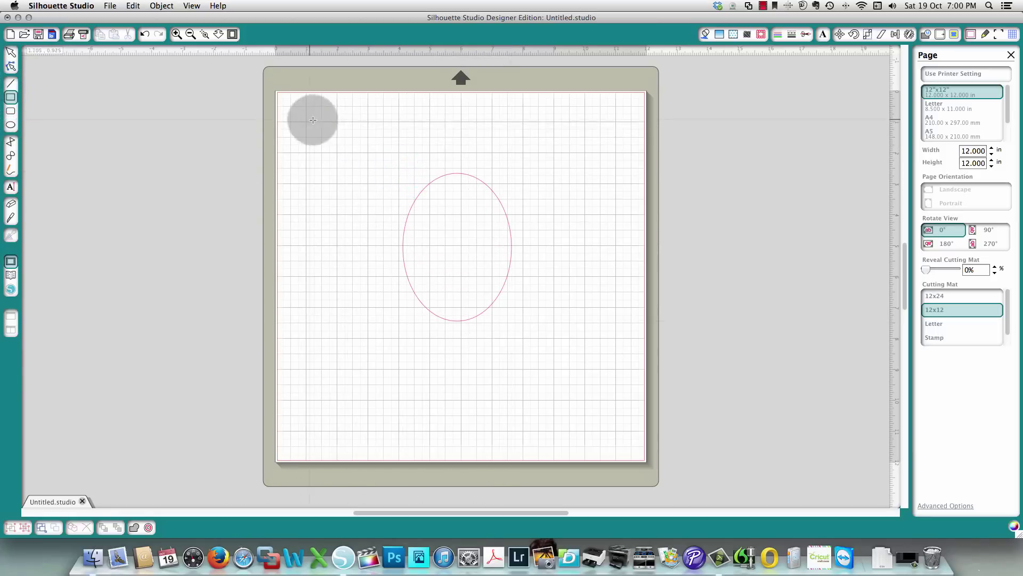
{"action": "left_click_drag", "start_coordinate": [300, 113], "coordinate": [461, 384]}
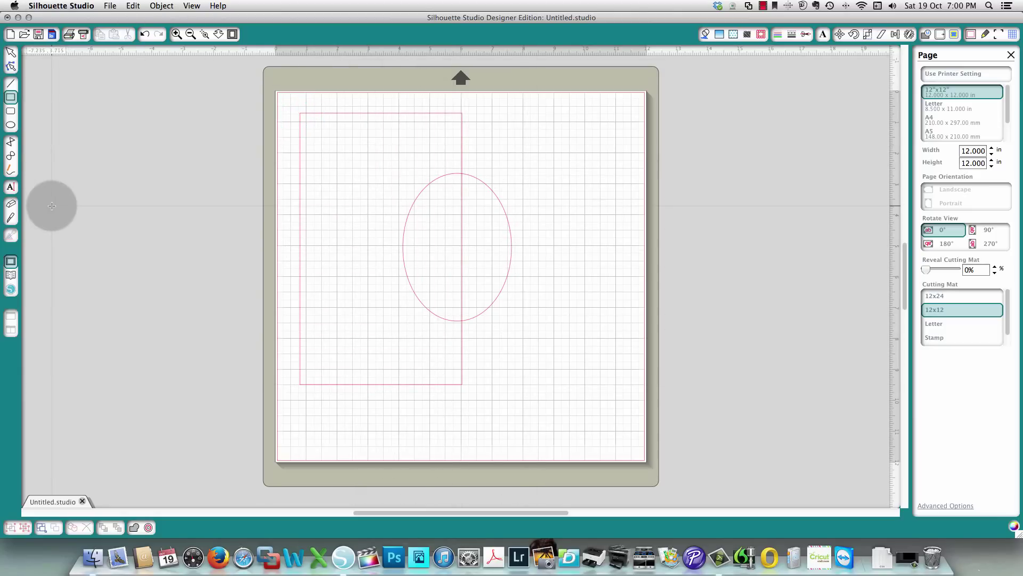
Step: Select the oval and rectangle together and center them on each other with the Align options
{"action": "left_click", "coordinate": [12, 53]}
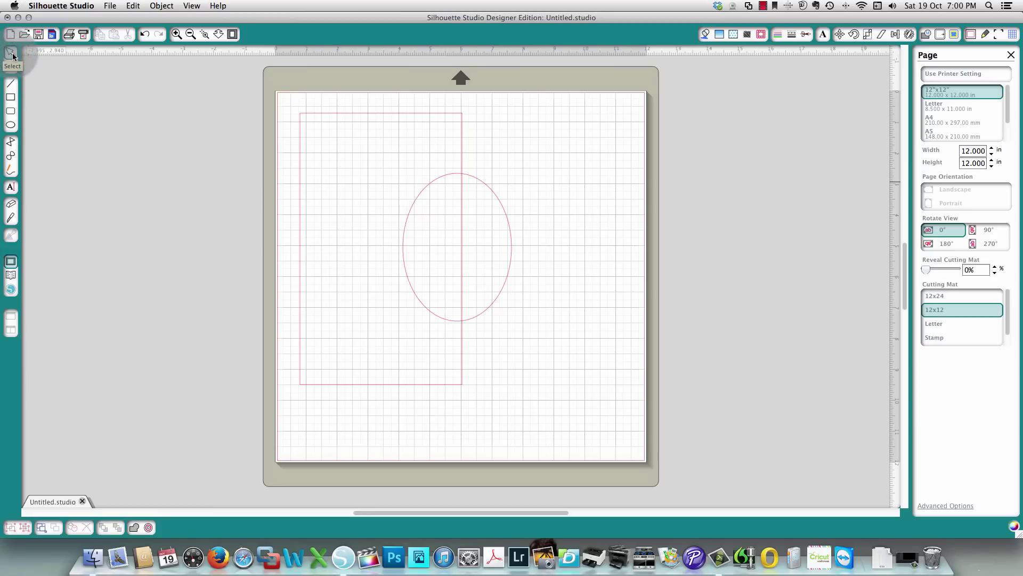
{"action": "left_click", "coordinate": [91, 88]}
{"action": "left_click_drag", "start_coordinate": [285, 98], "coordinate": [587, 437]}
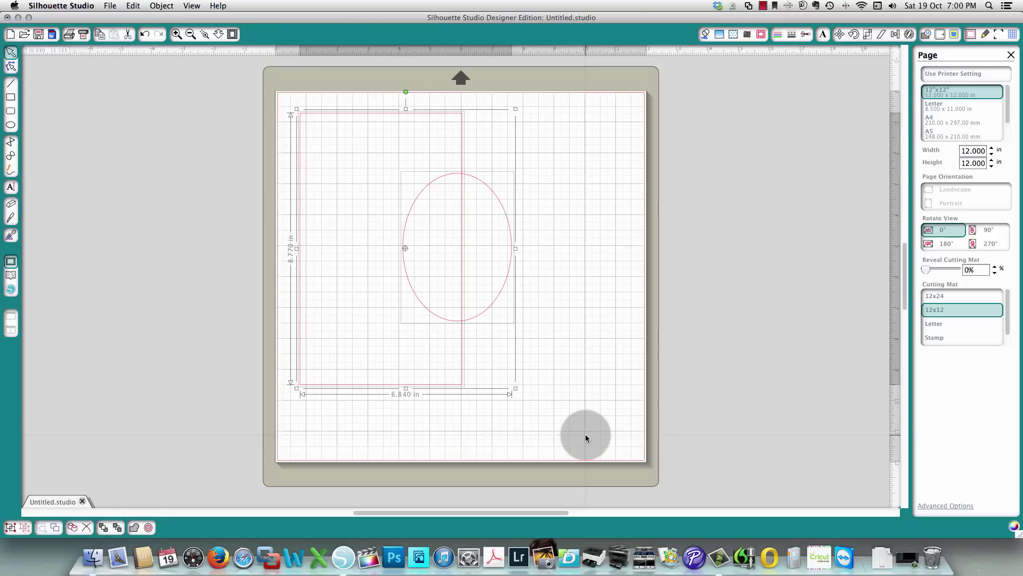
{"action": "left_click", "coordinate": [896, 35]}
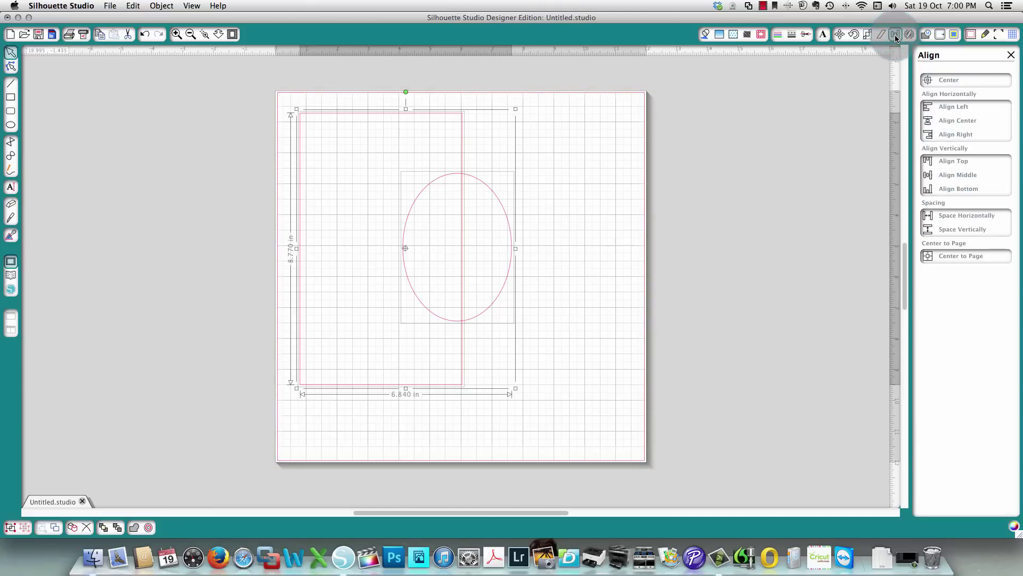
{"action": "left_click", "coordinate": [956, 84]}
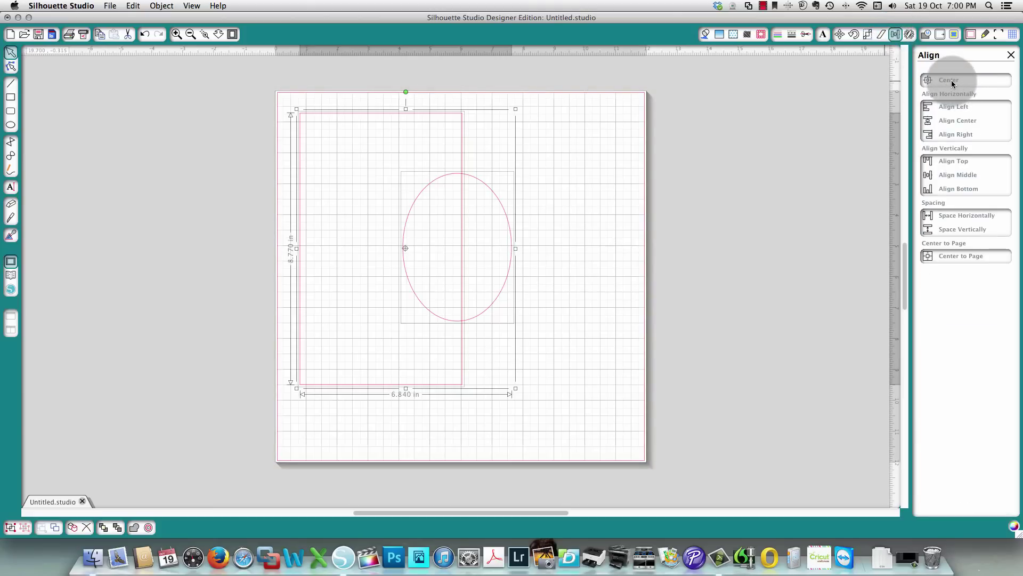
{"action": "left_click", "coordinate": [973, 259]}
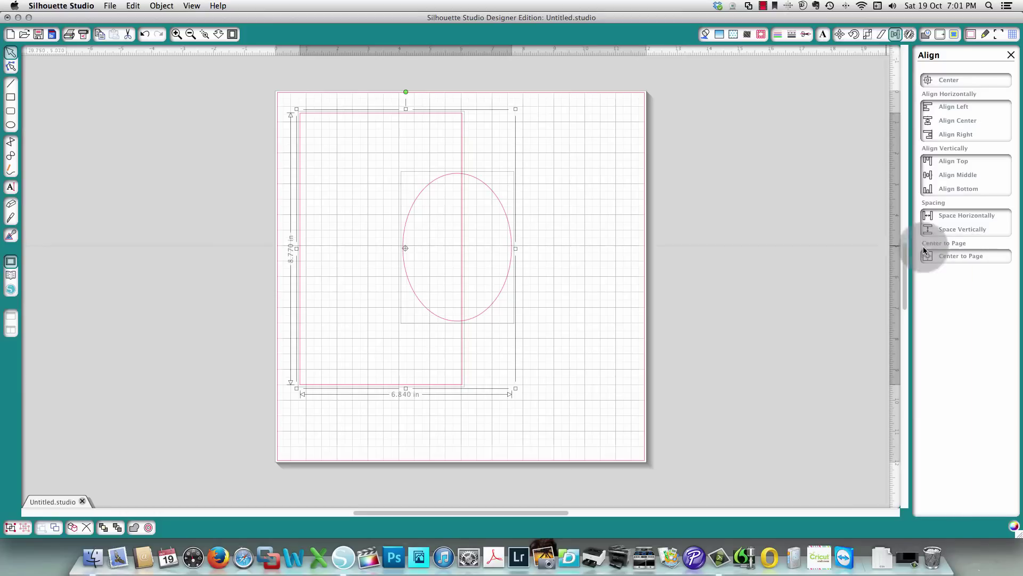
{"action": "left_click", "coordinate": [954, 81]}
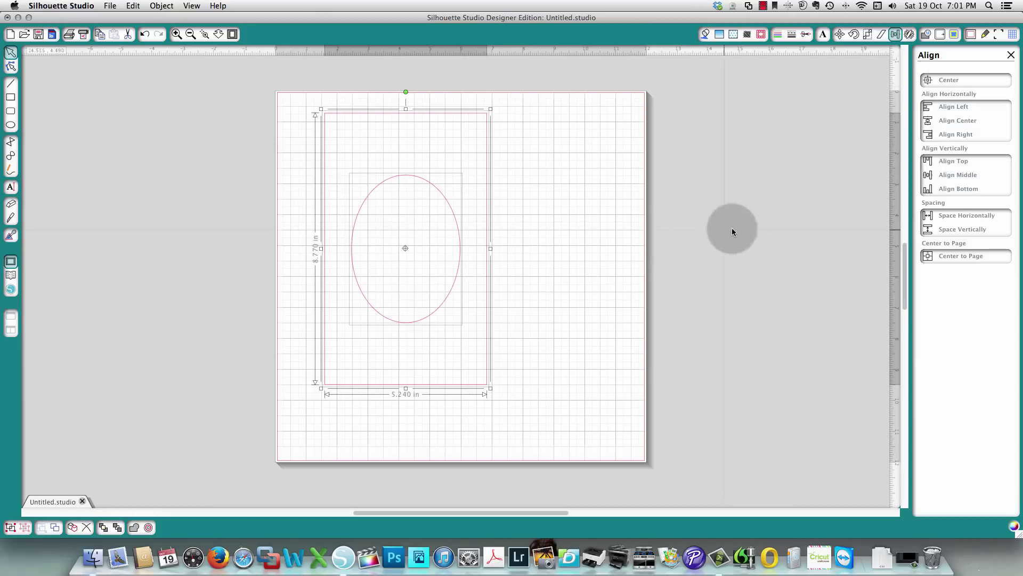
Step: Undo the mutual centering and center the selected oval and rectangle on the page as a pair
{"action": "left_click", "coordinate": [144, 35]}
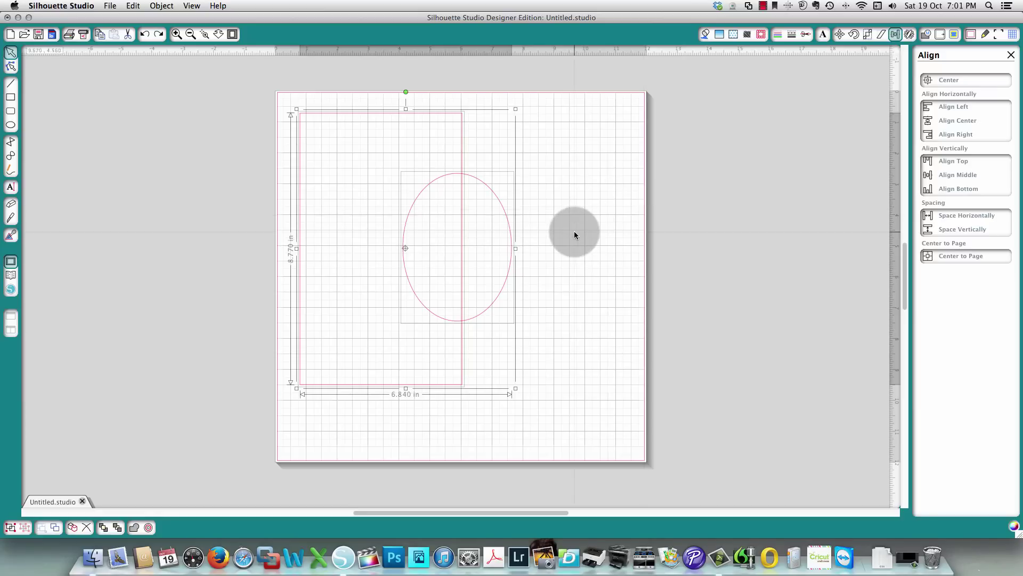
{"action": "left_click", "coordinate": [971, 256]}
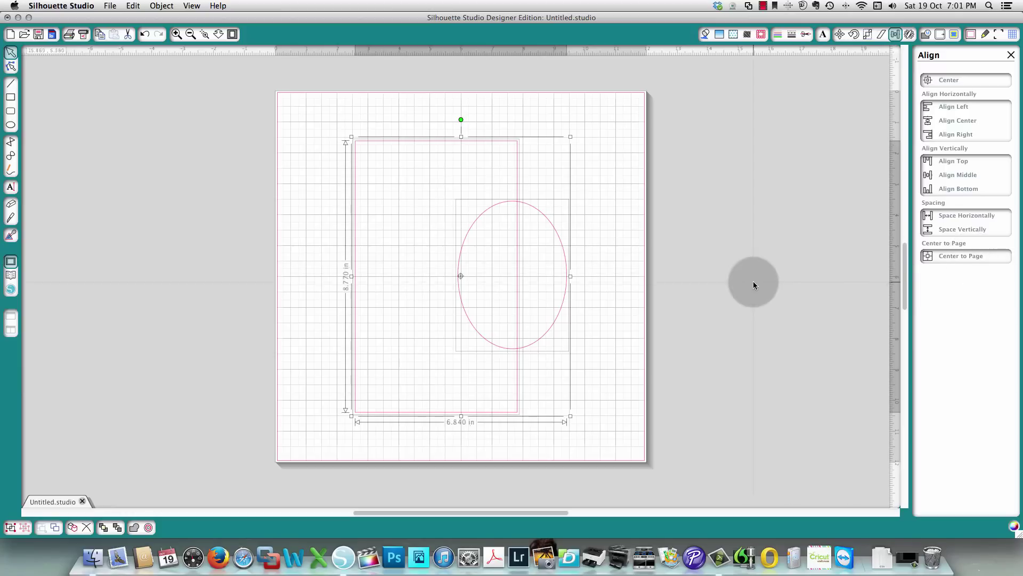
Step: Undo the page centering, reselect the oval and rectangle together, and center them on the page as a pair again
{"action": "left_click", "coordinate": [144, 34]}
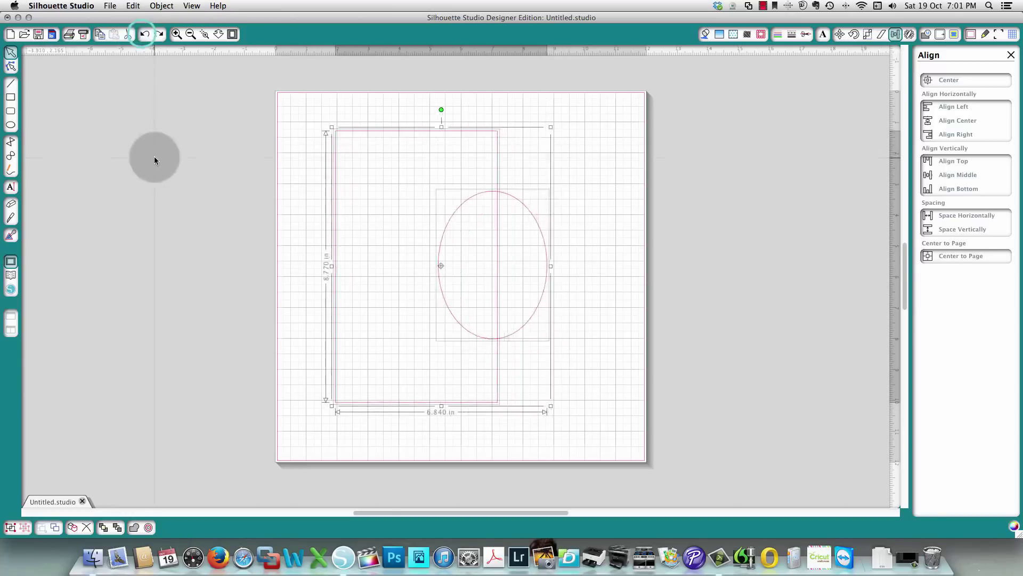
{"action": "left_click", "coordinate": [186, 156]}
{"action": "left_click_drag", "start_coordinate": [230, 81], "coordinate": [533, 397]}
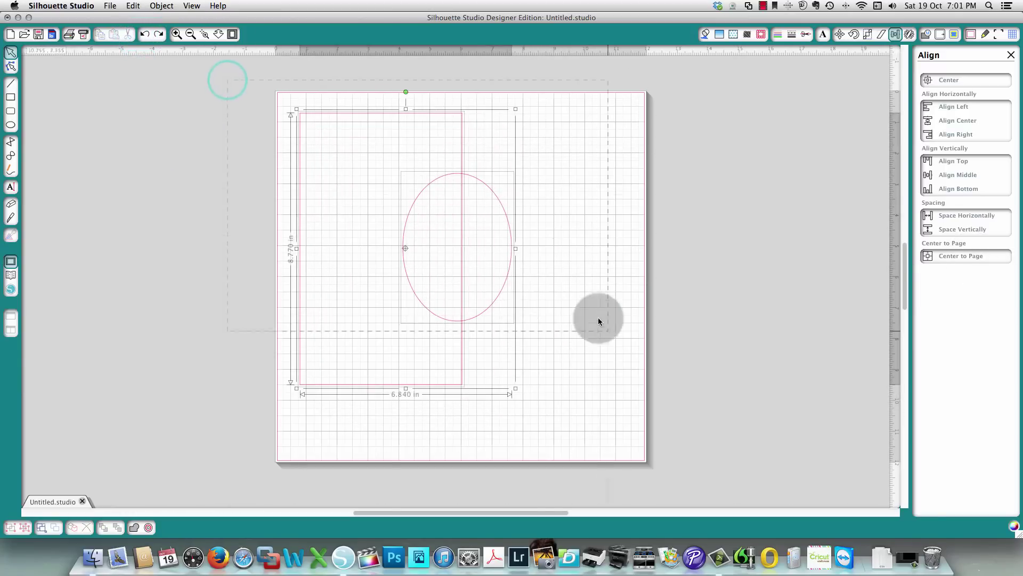
{"action": "left_click", "coordinate": [955, 254]}
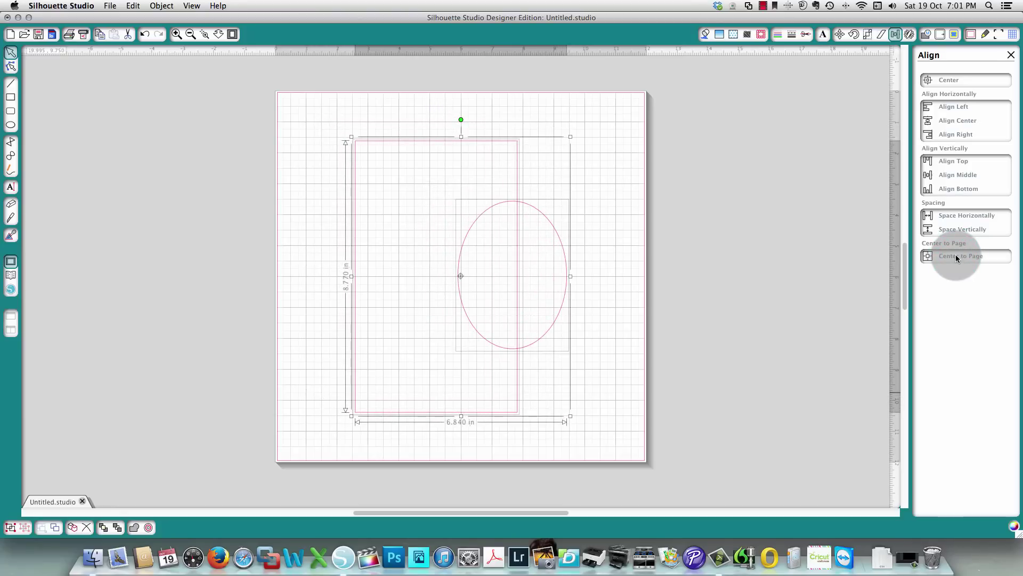
{"action": "left_click", "coordinate": [602, 404]}
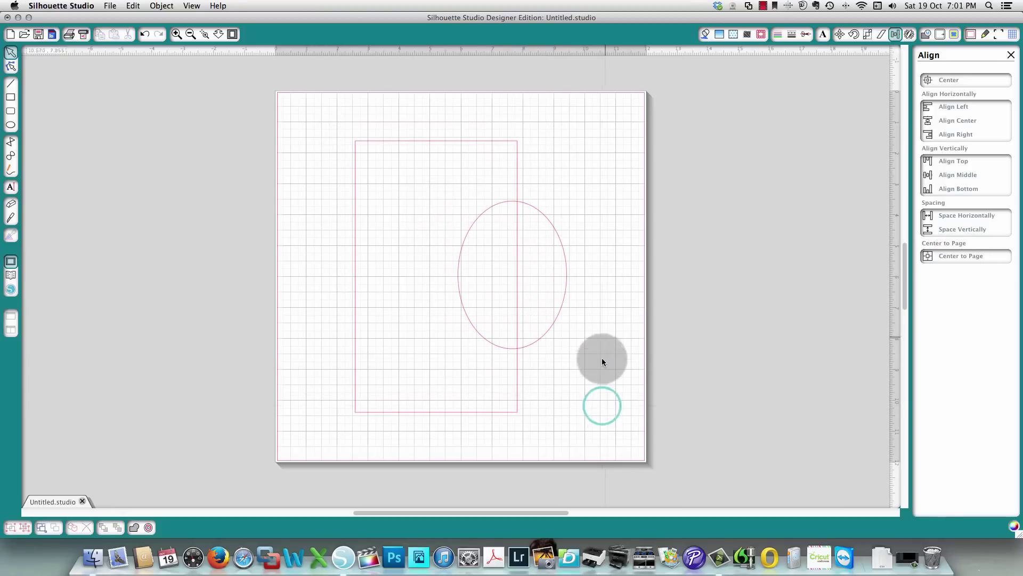
{"action": "left_click_drag", "start_coordinate": [311, 119], "coordinate": [550, 327]}
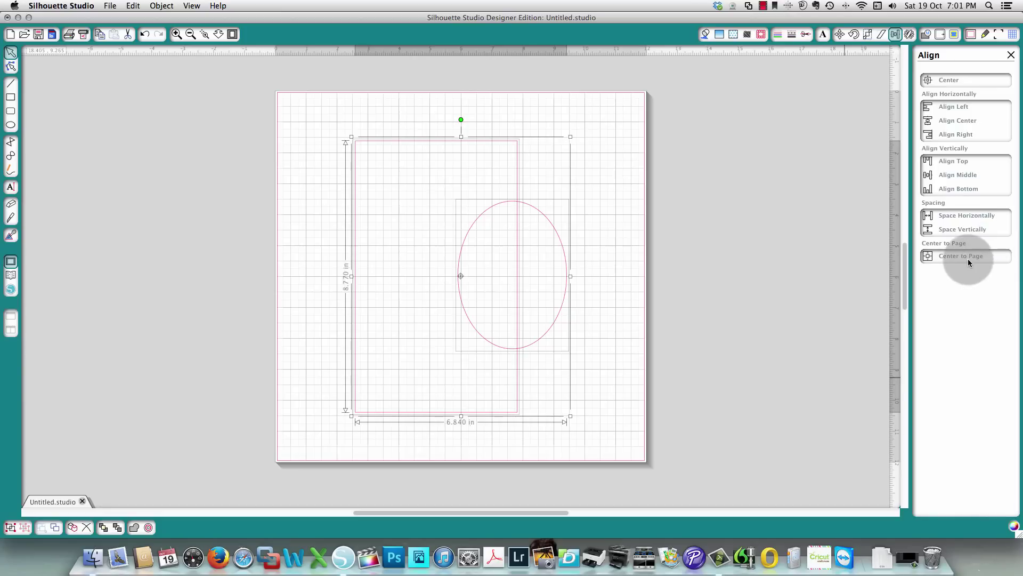
{"action": "left_click", "coordinate": [725, 286]}
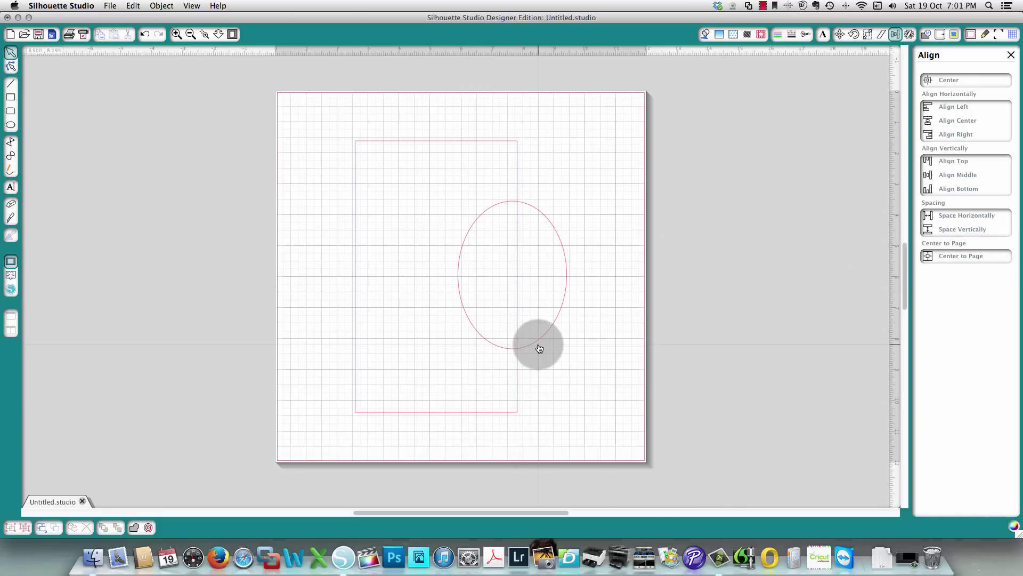
Step: Move the oval off the page's right side, then select it with the rectangle and center both to the page
{"action": "left_click_drag", "start_coordinate": [537, 342], "coordinate": [756, 303]}
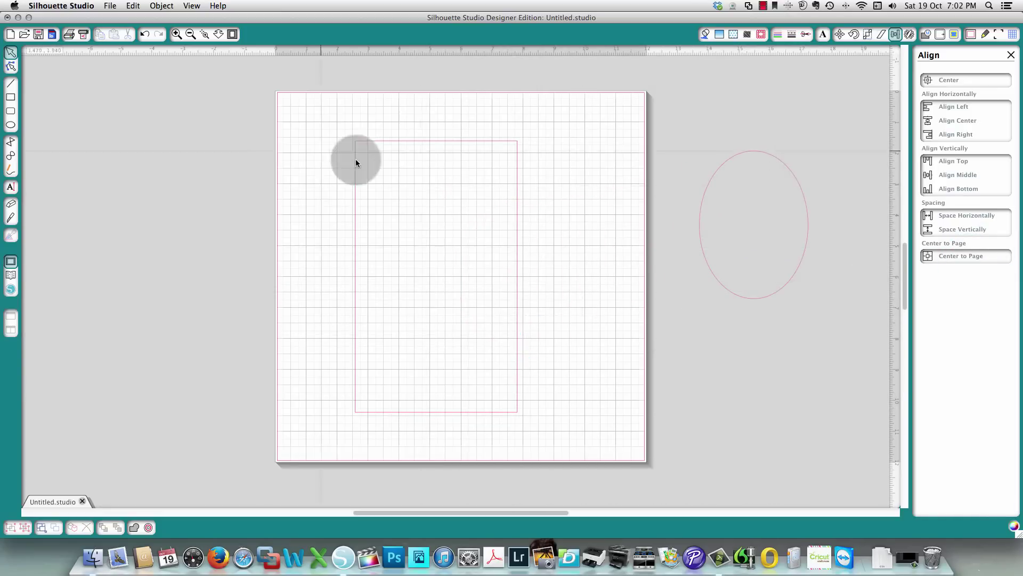
{"action": "left_click_drag", "start_coordinate": [193, 67], "coordinate": [878, 484]}
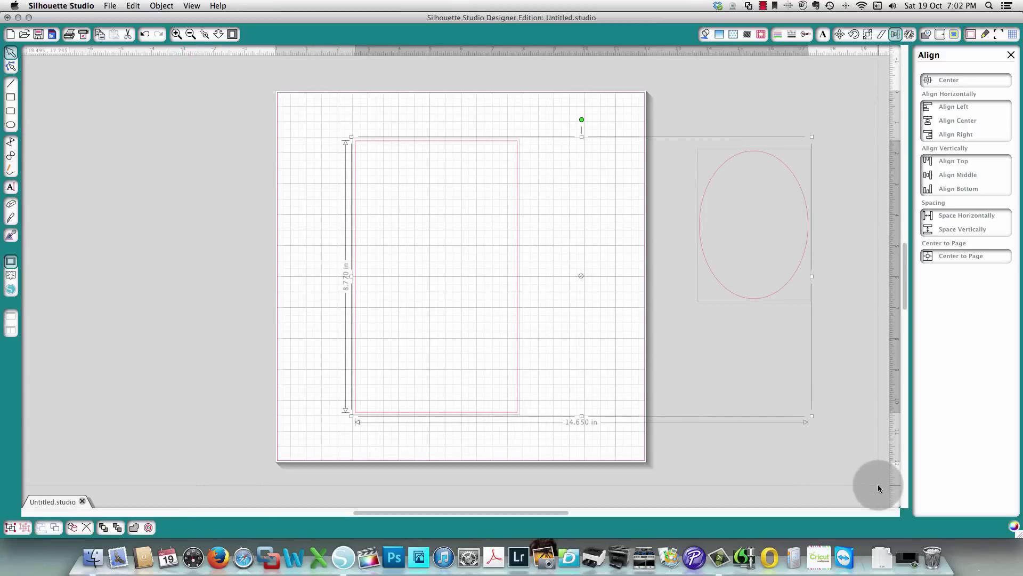
{"action": "left_click", "coordinate": [961, 257]}
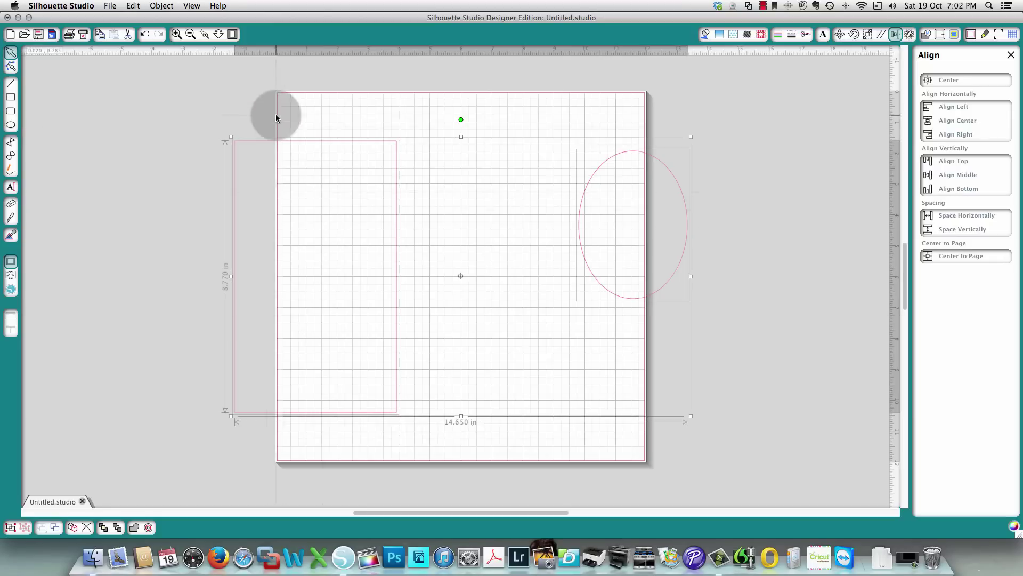
Step: Select both separated shapes, center them on each other, and center the combined pair on the page
{"action": "left_click_drag", "start_coordinate": [316, 101], "coordinate": [157, 94]}
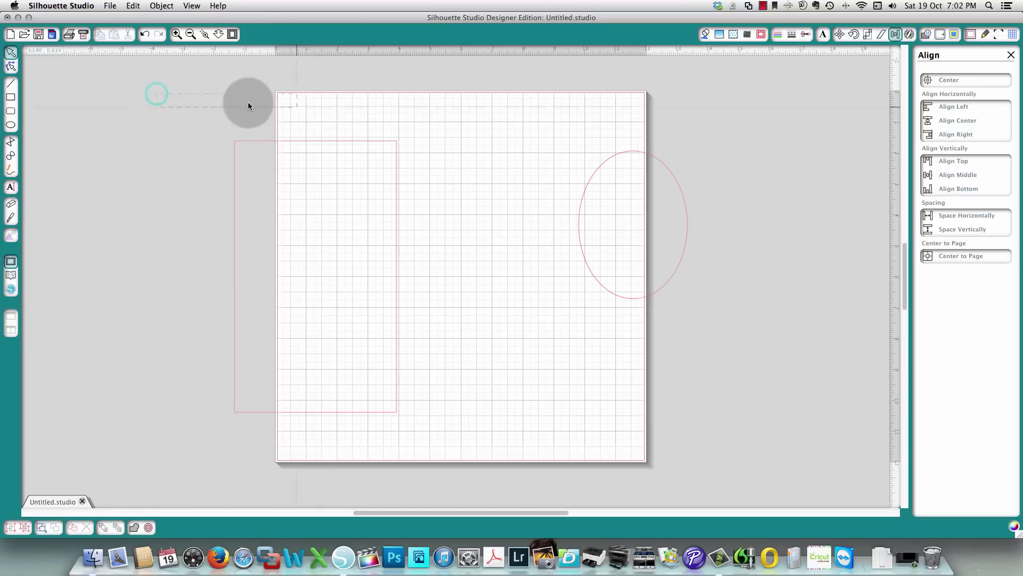
{"action": "left_click_drag", "start_coordinate": [248, 106], "coordinate": [654, 263]}
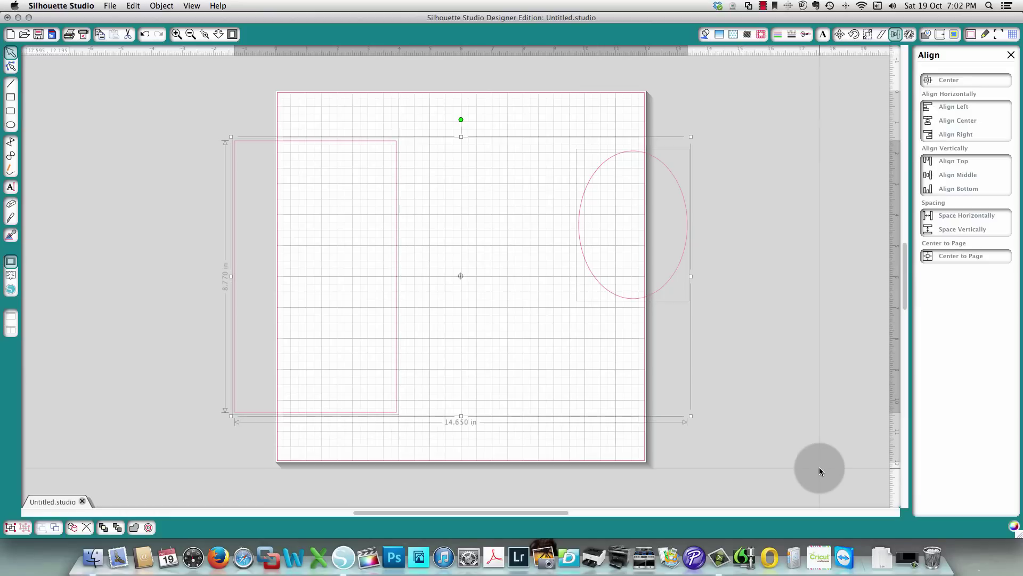
{"action": "left_click", "coordinate": [954, 80]}
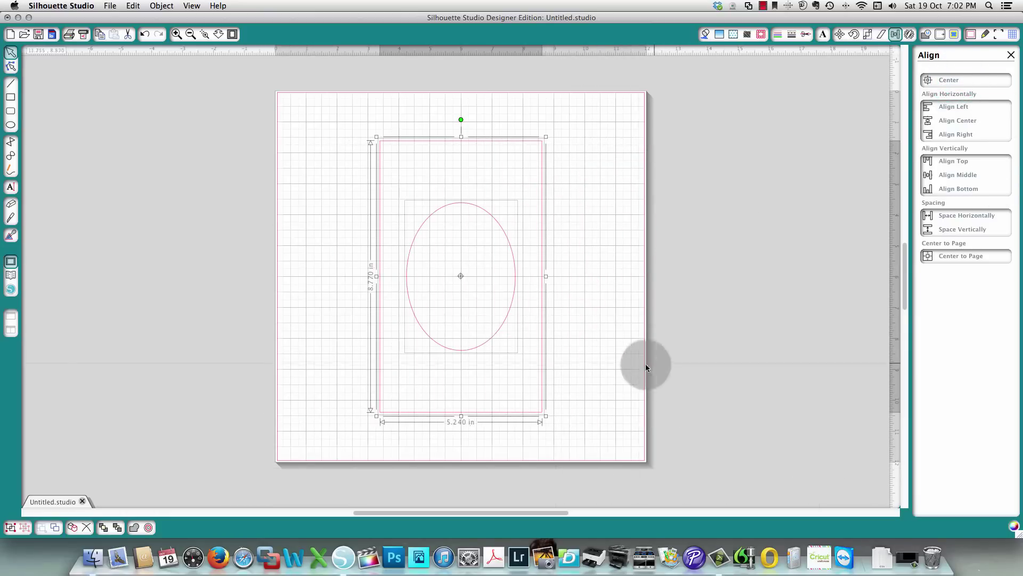
{"action": "left_click", "coordinate": [703, 350]}
{"action": "left_click_drag", "start_coordinate": [287, 111], "coordinate": [286, 111]}
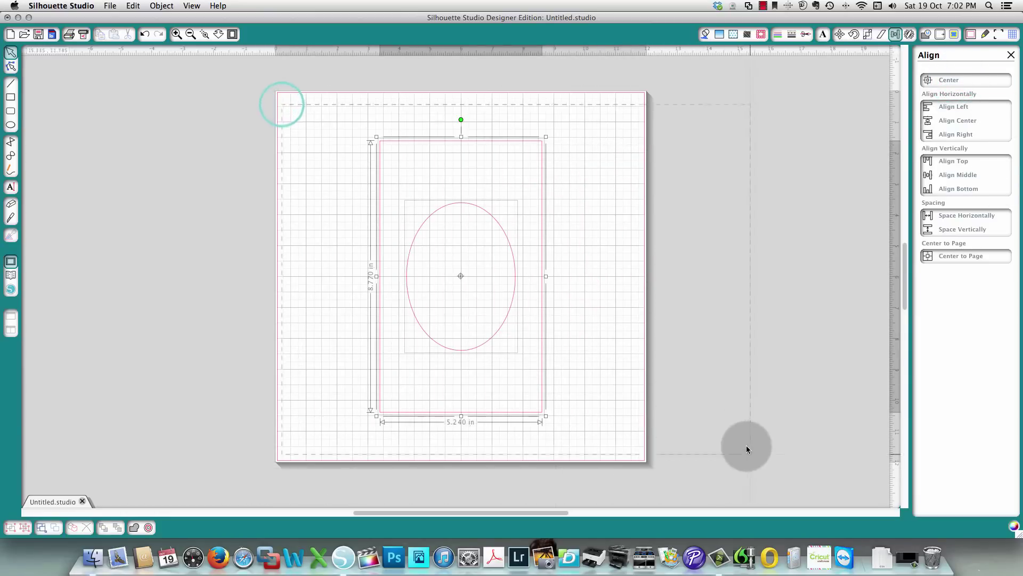
{"action": "left_click", "coordinate": [950, 260]}
{"action": "left_click", "coordinate": [603, 245]}
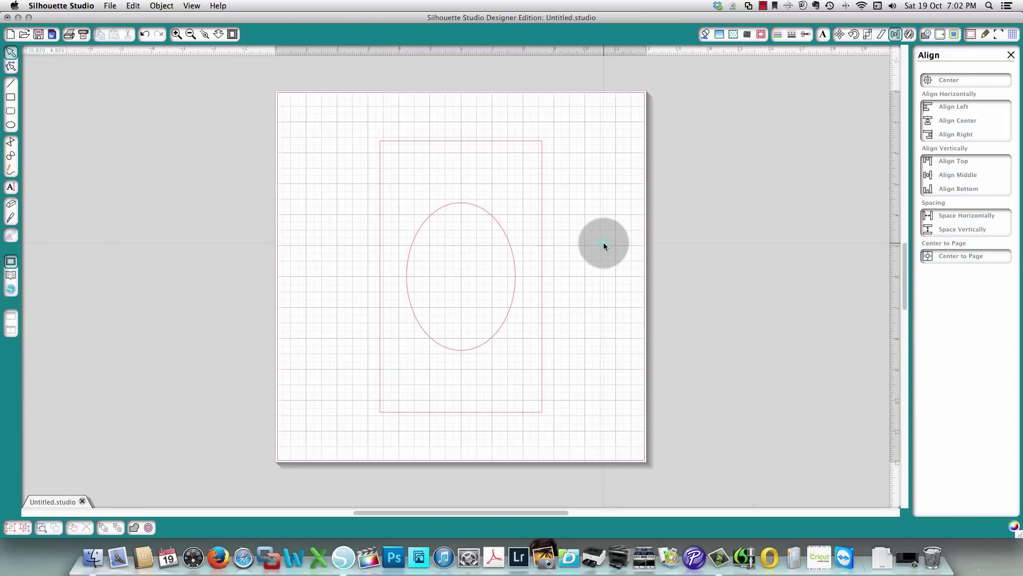
Step: Move the oval over the page's upper-left corner and the rectangle down and left so they overlap slightly
{"action": "left_click_drag", "start_coordinate": [426, 218], "coordinate": [283, 117]}
{"action": "left_click", "coordinate": [283, 116]}
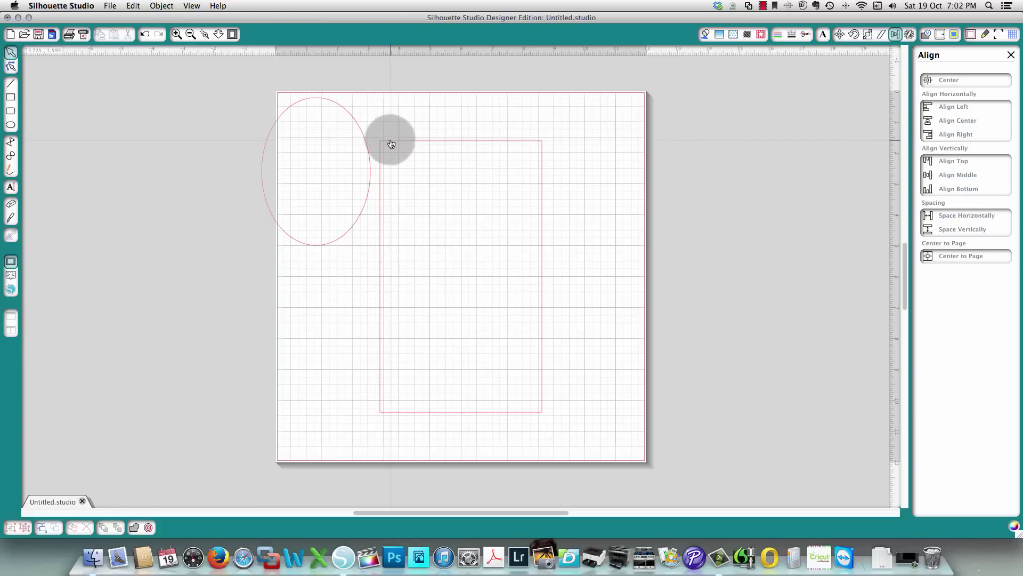
{"action": "left_click_drag", "start_coordinate": [392, 143], "coordinate": [321, 184]}
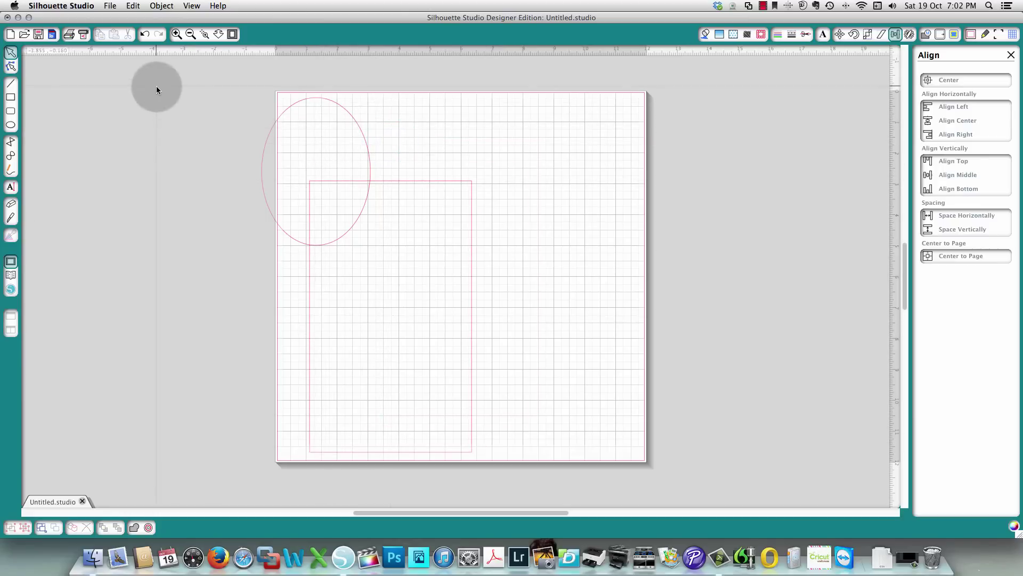
Step: Select the displaced oval and rectangle, center the oval within the rectangle, and center them to the page
{"action": "left_click_drag", "start_coordinate": [162, 65], "coordinate": [531, 476]}
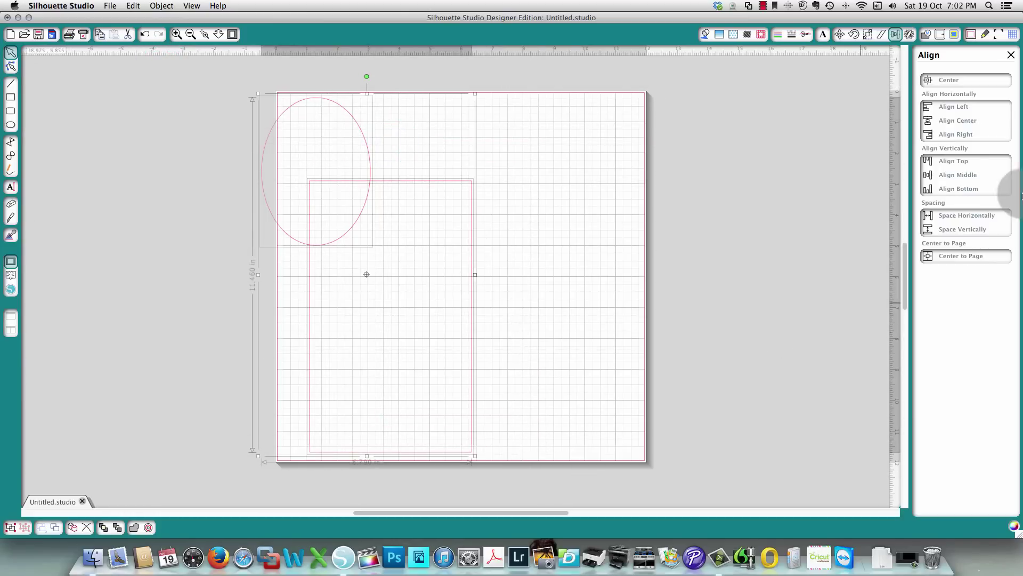
{"action": "left_click", "coordinate": [962, 77]}
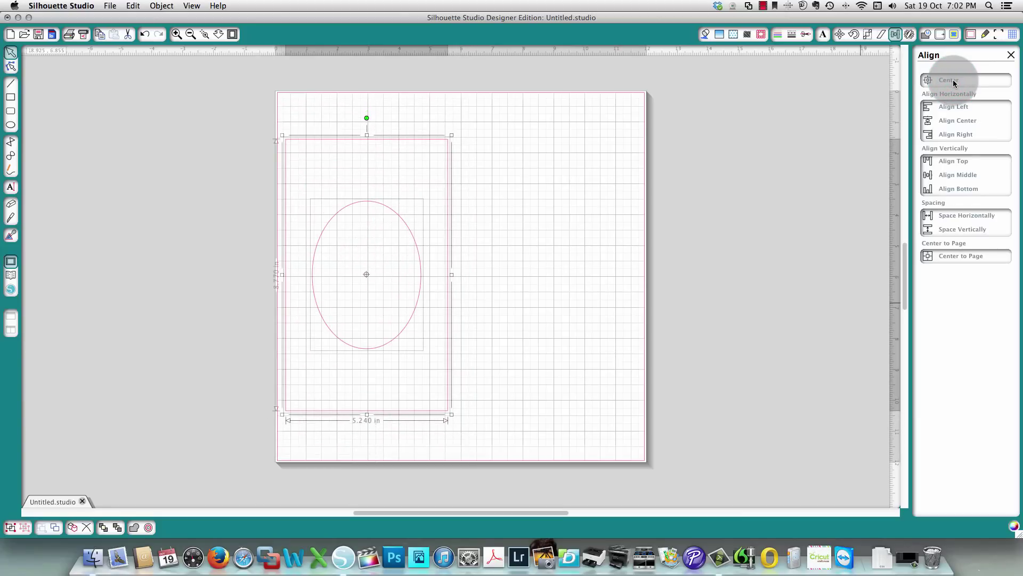
{"action": "left_click", "coordinate": [940, 258]}
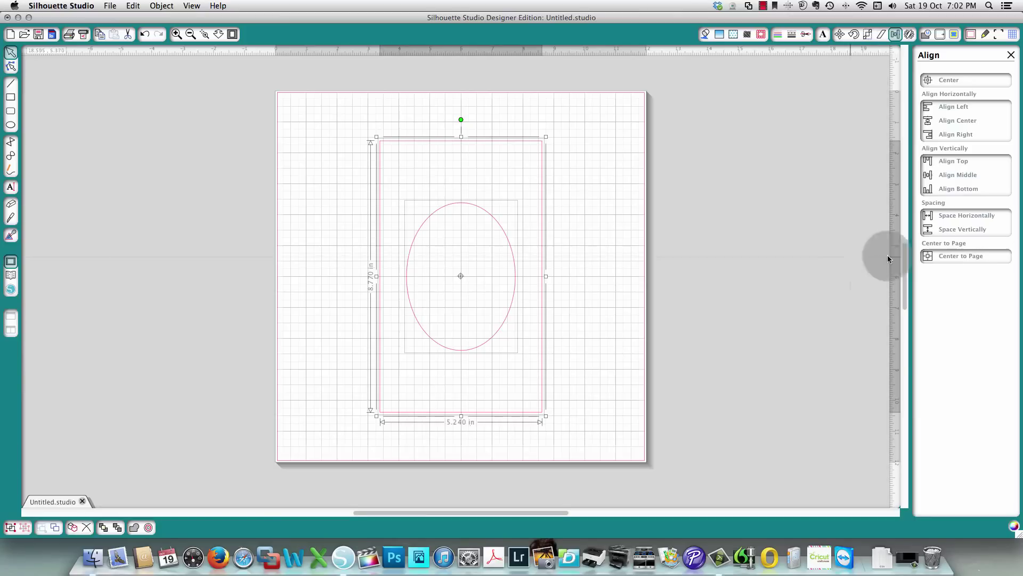
{"action": "left_click", "coordinate": [716, 213]}
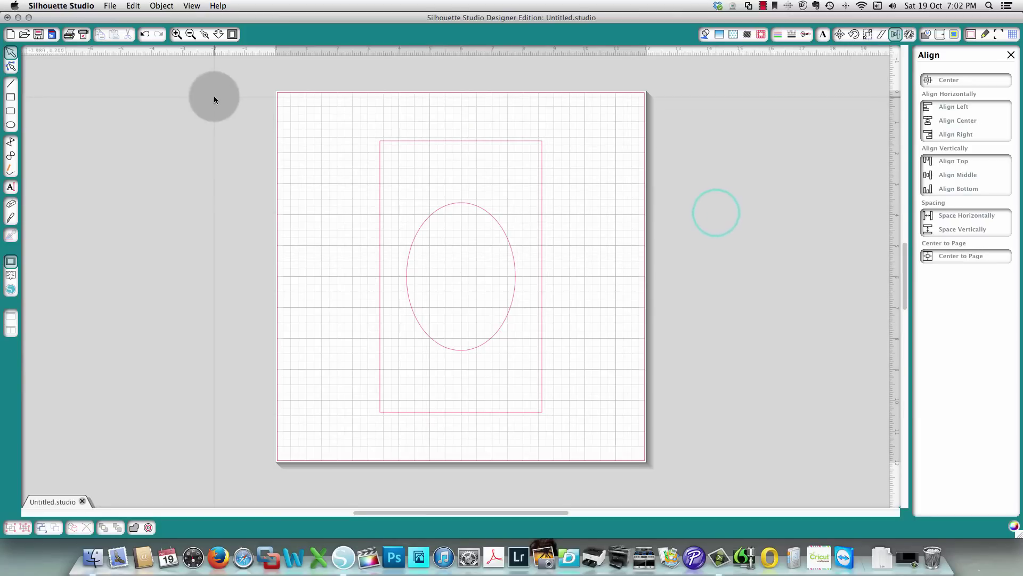
{"action": "left_click_drag", "start_coordinate": [223, 89], "coordinate": [677, 452]}
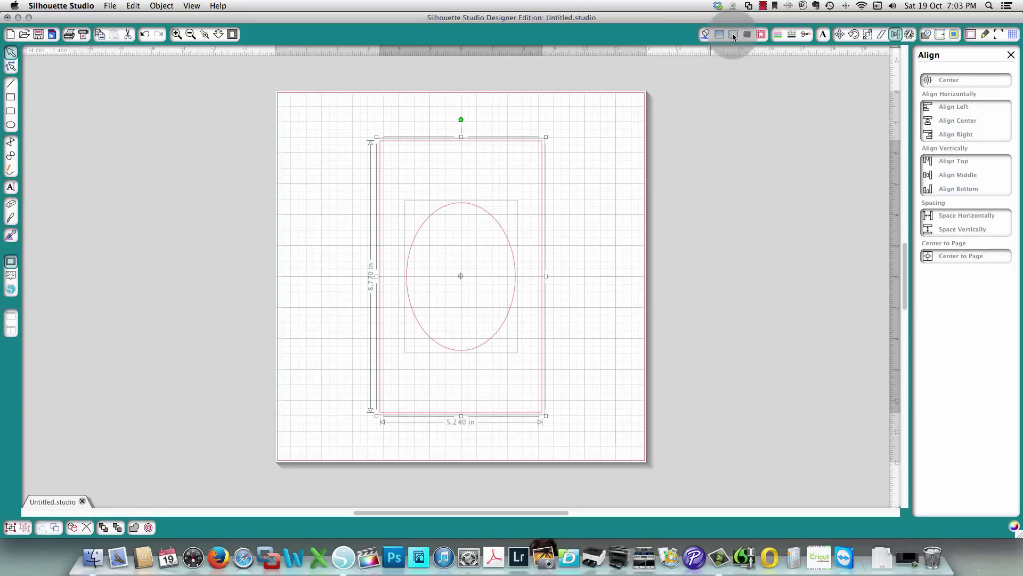
{"action": "left_click", "coordinate": [192, 6]}
{"action": "mouse_move", "coordinate": [54, 6]}
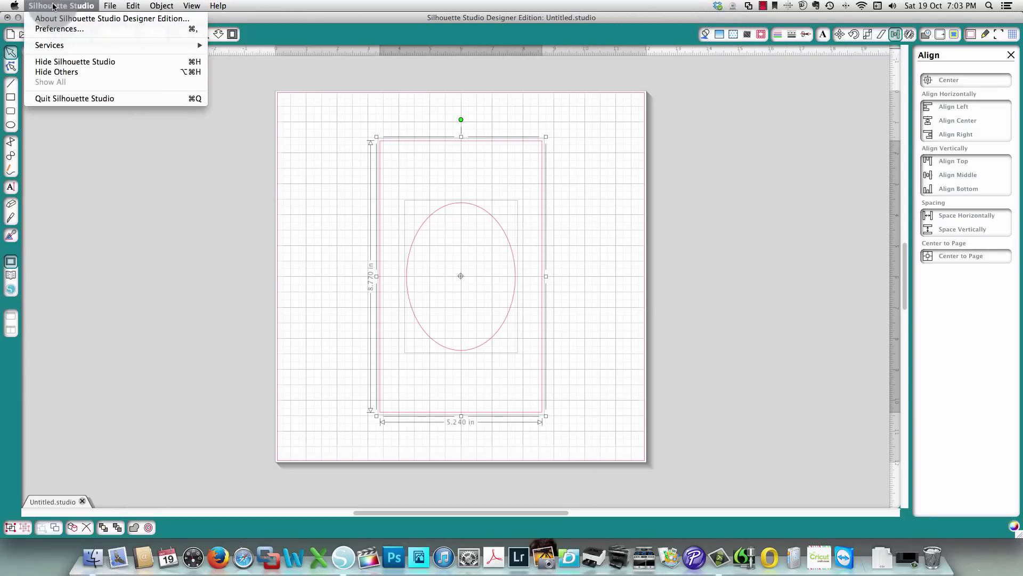
{"action": "mouse_move", "coordinate": [191, 10]}
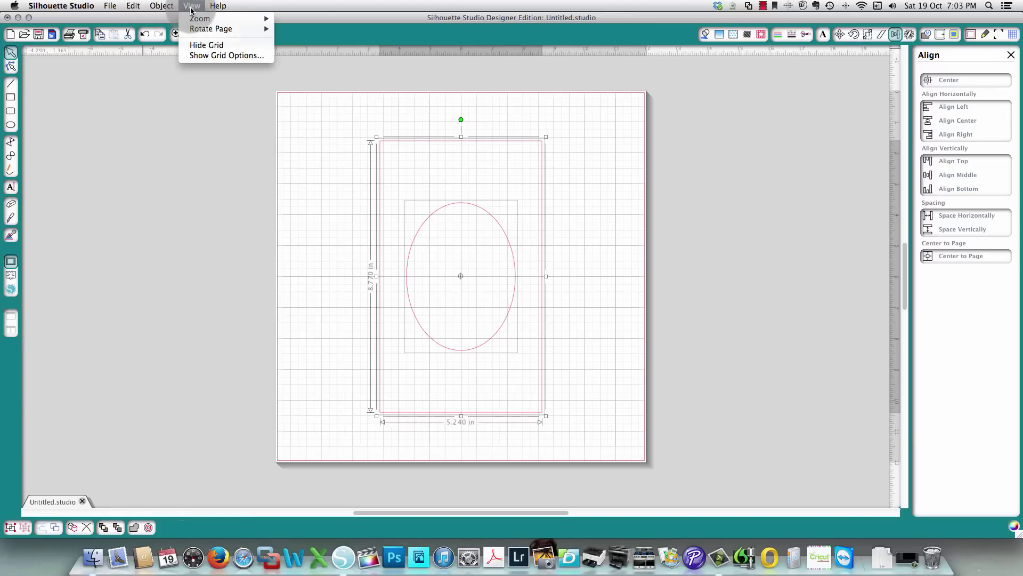
{"action": "left_click", "coordinate": [121, 96]}
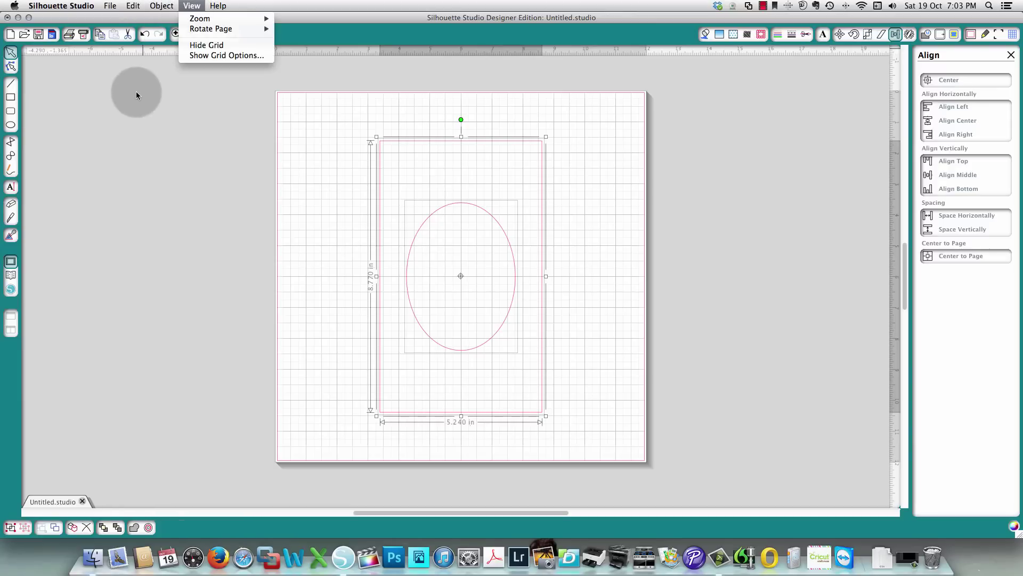
{"action": "left_click", "coordinate": [322, 141]}
Step: Select the oval and rectangle together and remove them from the page
{"action": "left_click_drag", "start_coordinate": [307, 112], "coordinate": [605, 455]}
{"action": "key", "text": "super+z"}
{"action": "key", "text": "super+z"}
{"action": "key", "text": "super+z"}
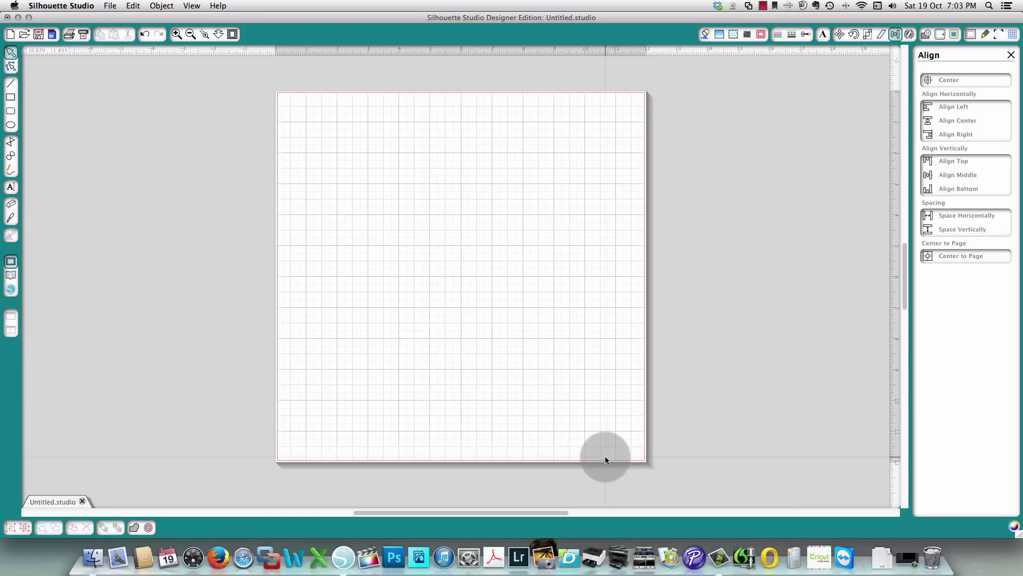
Step: Draw a rounded rectangle about 7.3 in wide and 4.1 in high across the upper half of the page
{"action": "left_click", "coordinate": [10, 112]}
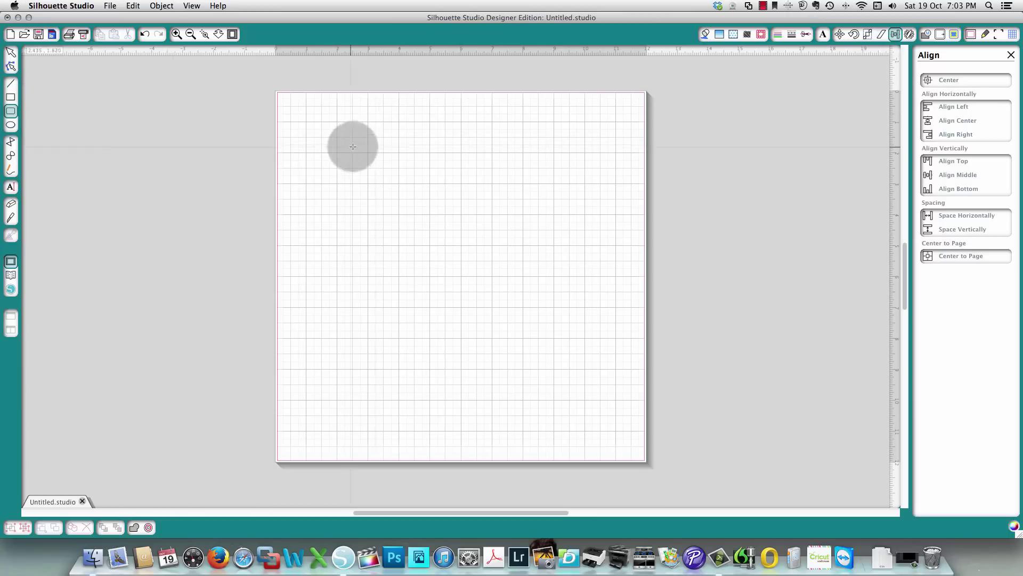
{"action": "left_click_drag", "start_coordinate": [325, 158], "coordinate": [552, 284]}
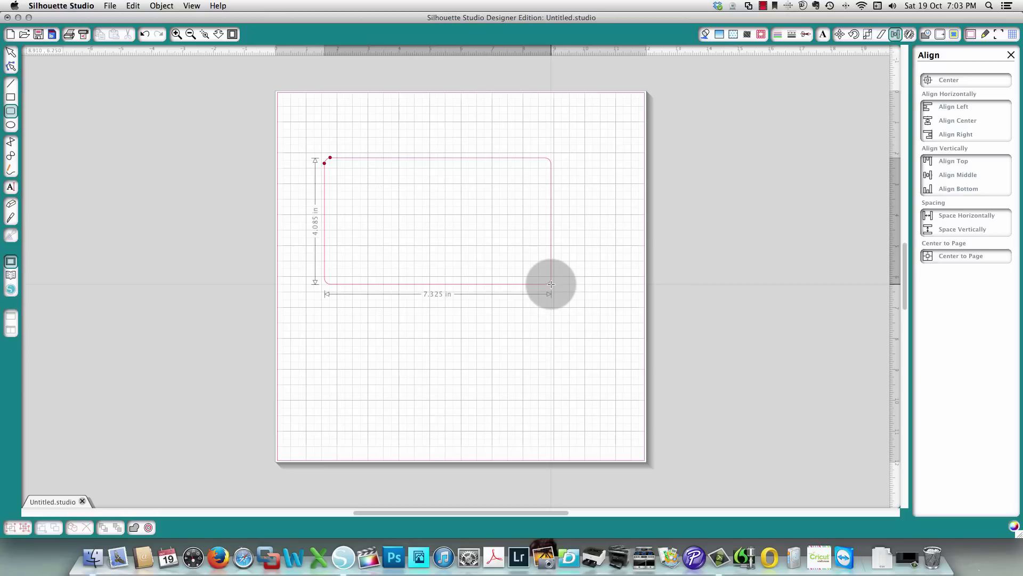
{"action": "left_click_drag", "start_coordinate": [551, 284], "coordinate": [551, 284]}
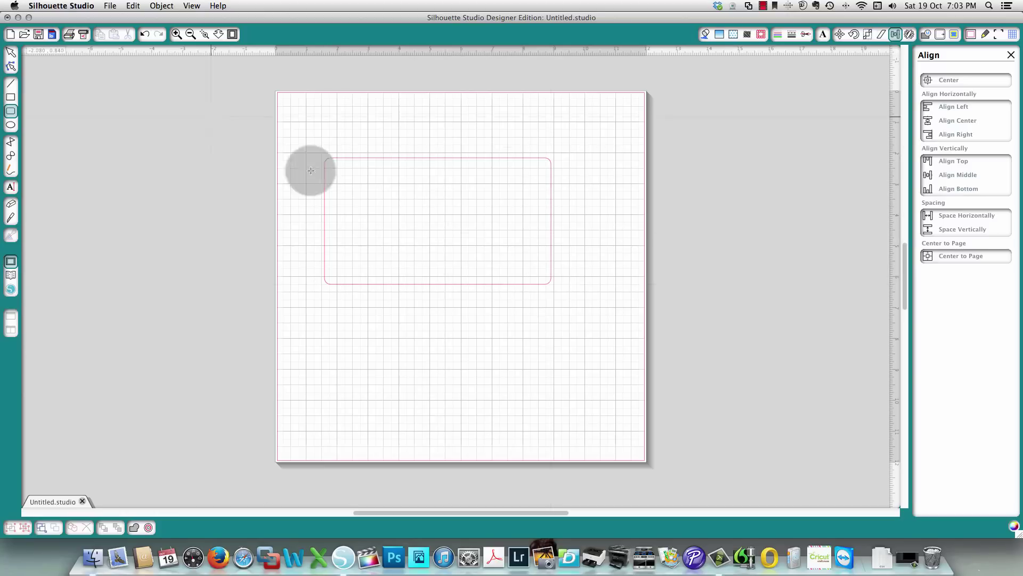
Step: Increase the rounded rectangle's corner rounding vertically and horizontally with its two red corner control points, keeping the shape selected
{"action": "left_click", "coordinate": [10, 52]}
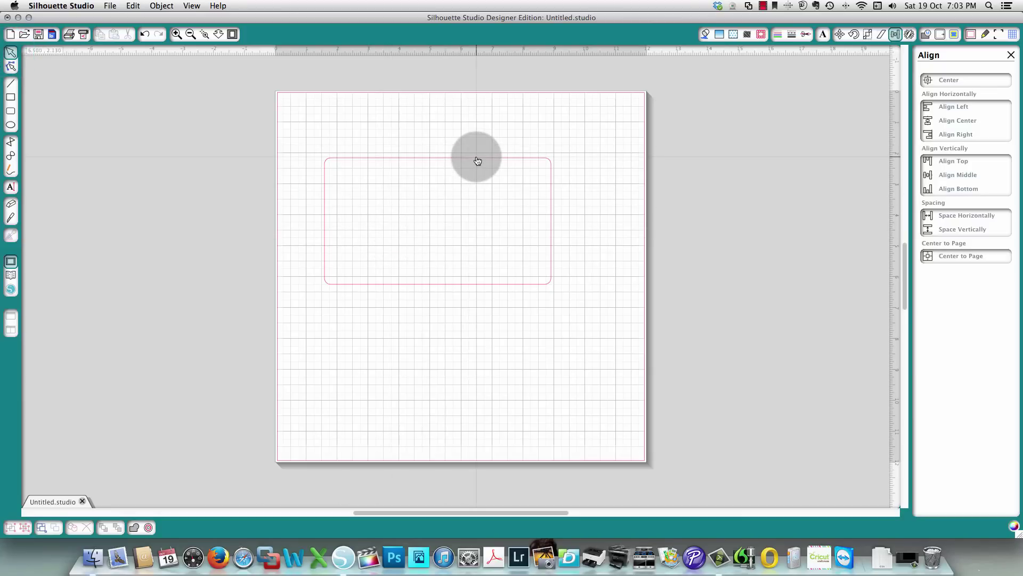
{"action": "left_click", "coordinate": [459, 284]}
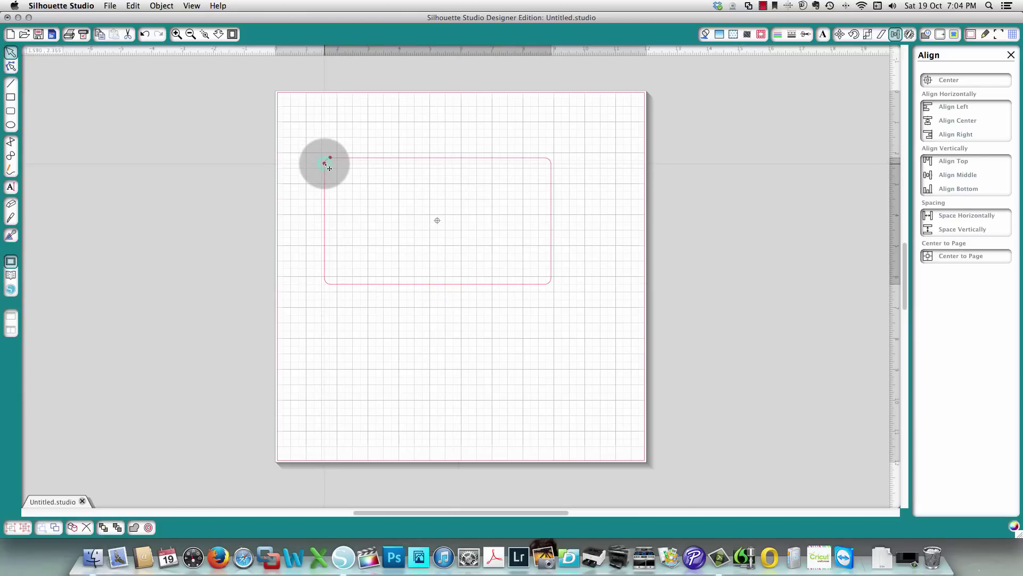
{"action": "left_click_drag", "start_coordinate": [329, 168], "coordinate": [330, 176]}
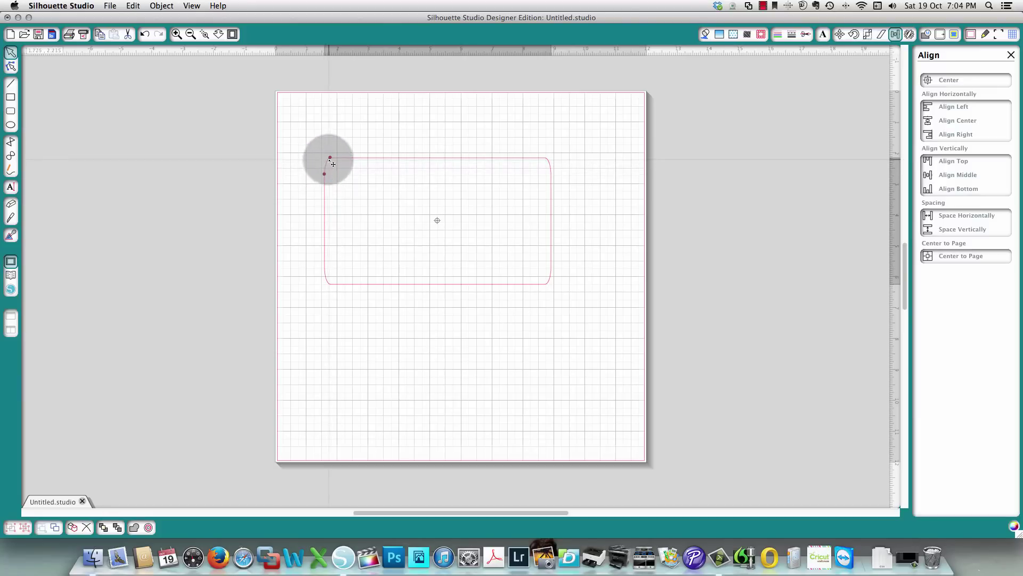
{"action": "left_click_drag", "start_coordinate": [330, 158], "coordinate": [342, 158]}
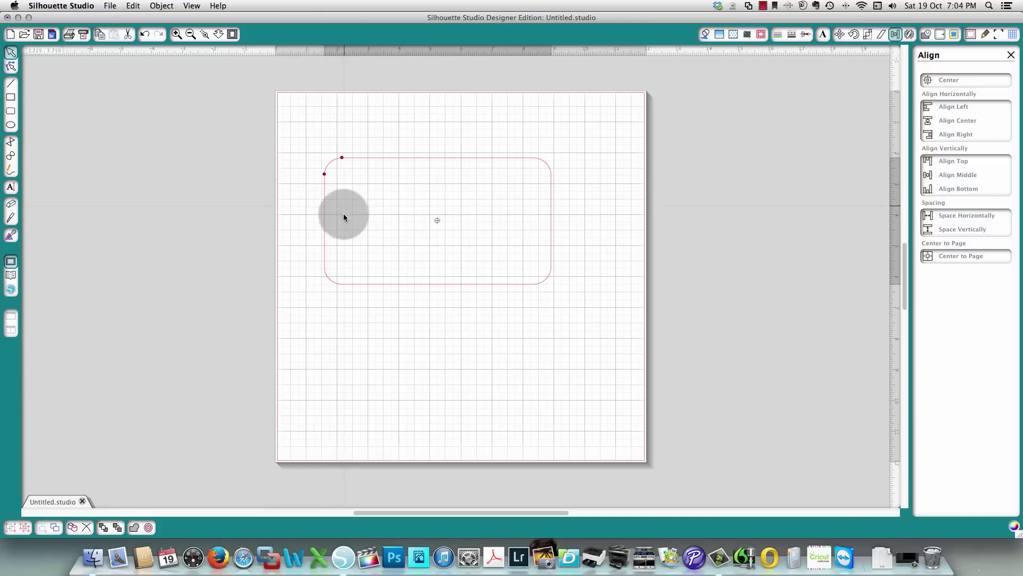
{"action": "mouse_move", "coordinate": [339, 158]}
{"action": "left_mouse_down"}
{"action": "mouse_move", "coordinate": [381, 162]}
{"action": "mouse_move", "coordinate": [343, 158]}
{"action": "mouse_move", "coordinate": [324, 171]}
{"action": "left_mouse_up"}
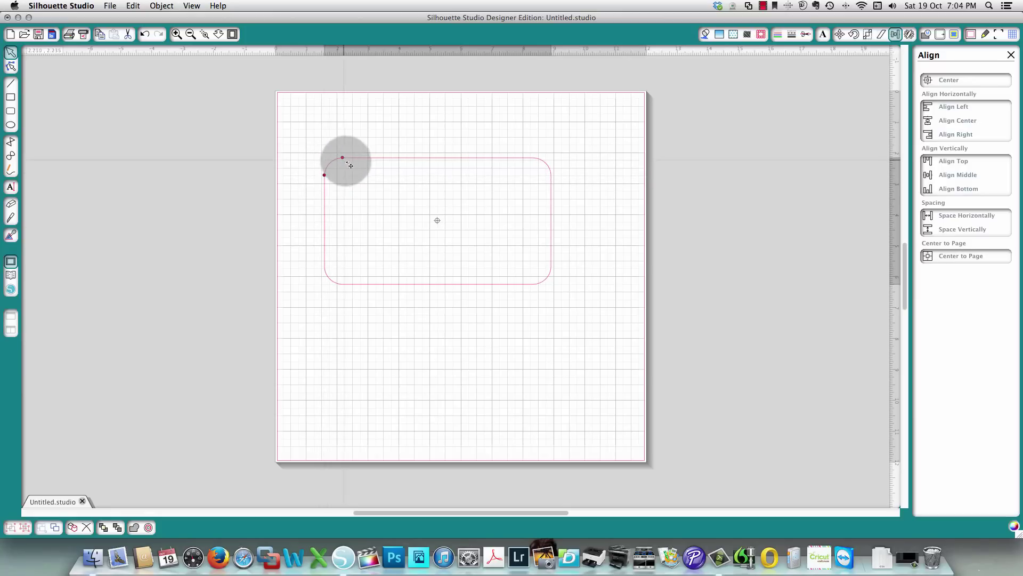
{"action": "left_click_drag", "start_coordinate": [342, 159], "coordinate": [344, 162]}
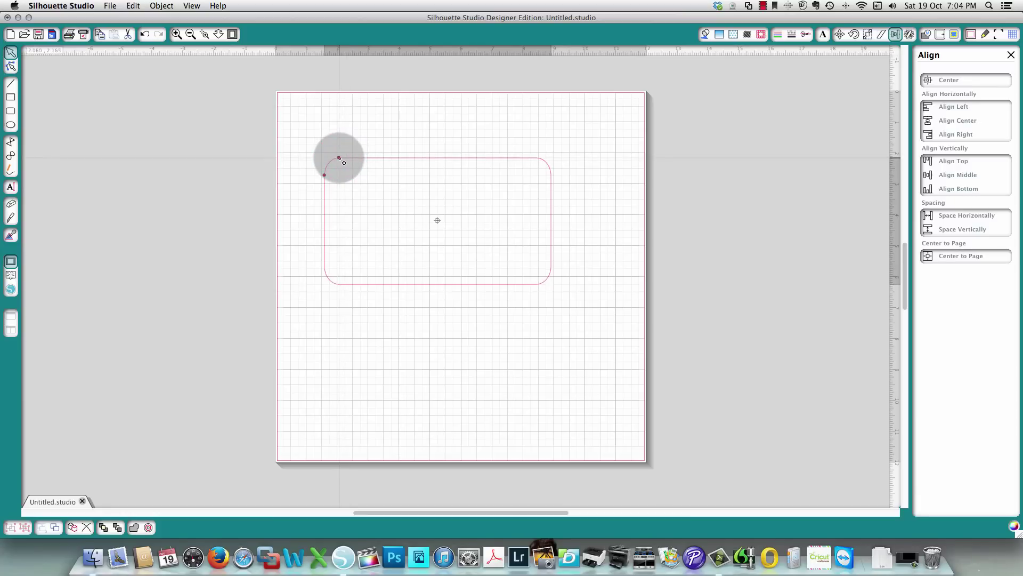
{"action": "left_click", "coordinate": [402, 289]}
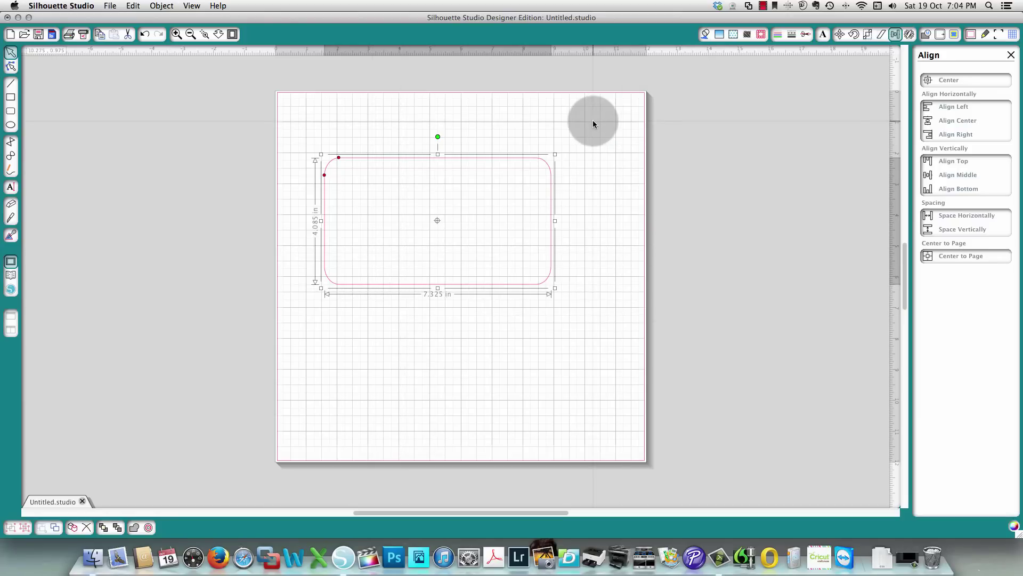
Step: Try the No Cut and Perforate Edge cut styles on the rounded rectangle, and set it to Cut Edge
{"action": "left_click", "coordinate": [806, 35]}
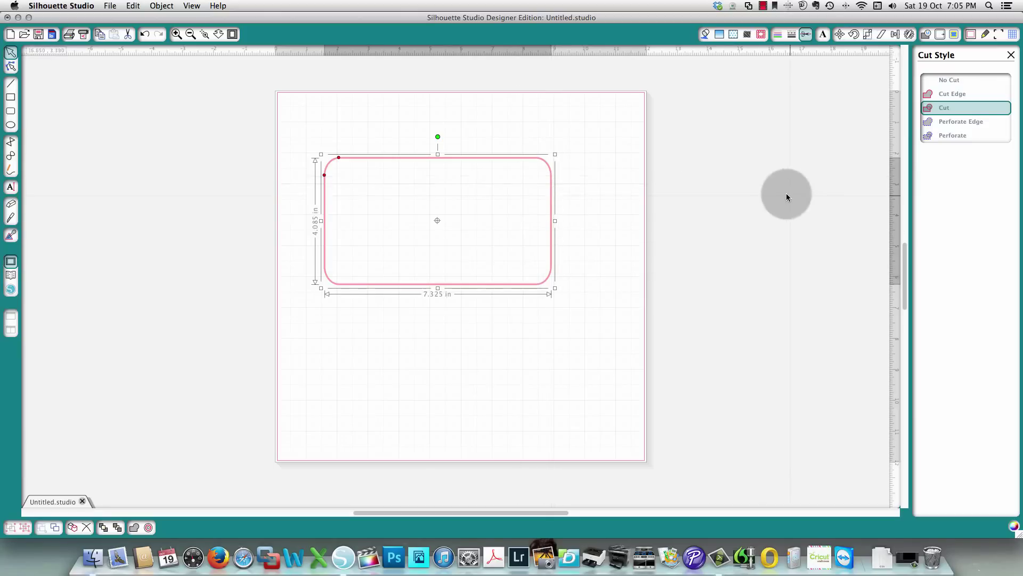
{"action": "left_click", "coordinate": [952, 85]}
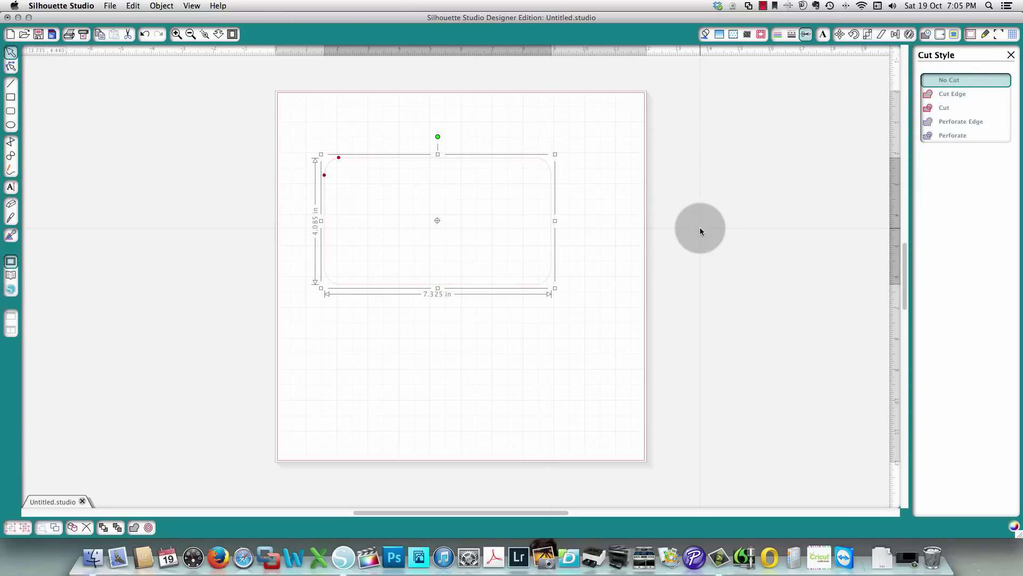
{"action": "left_click", "coordinate": [952, 125]}
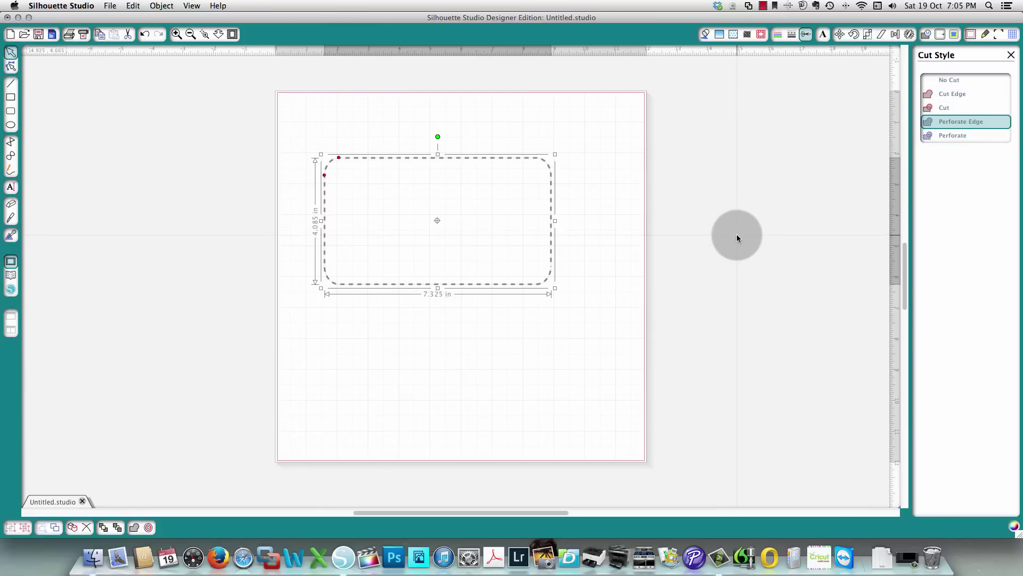
{"action": "left_click", "coordinate": [941, 100]}
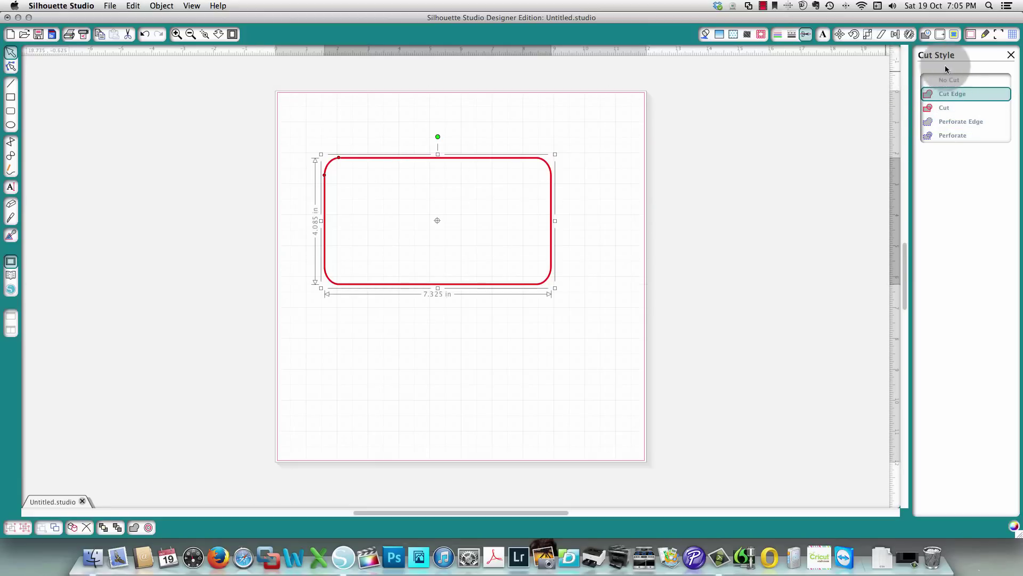
{"action": "left_click", "coordinate": [1011, 55]}
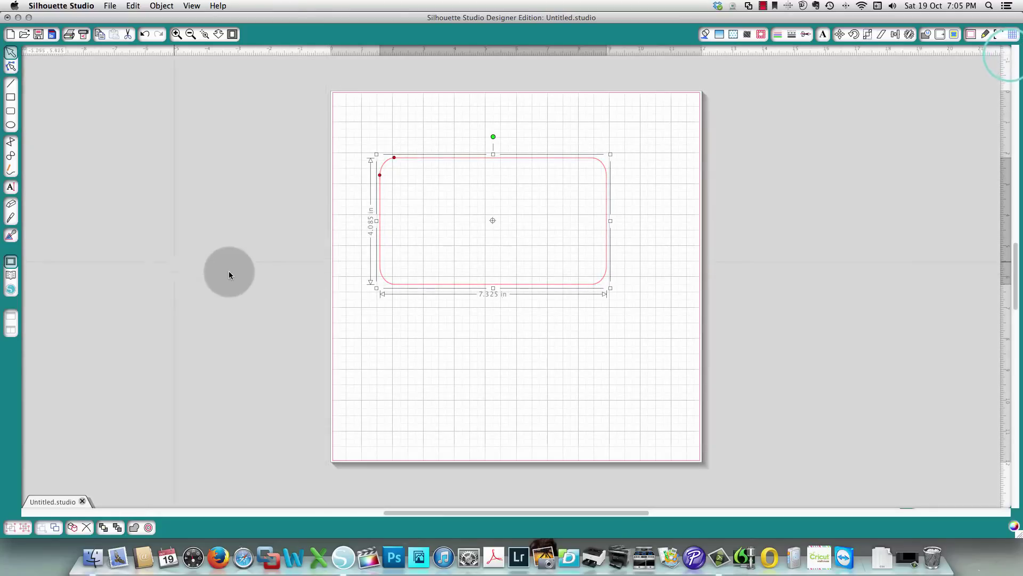
Step: Draw a short horizontal line across the rounded rectangle's right side and shorten it to about 0.94 in, ending at the outline
{"action": "left_click", "coordinate": [15, 84]}
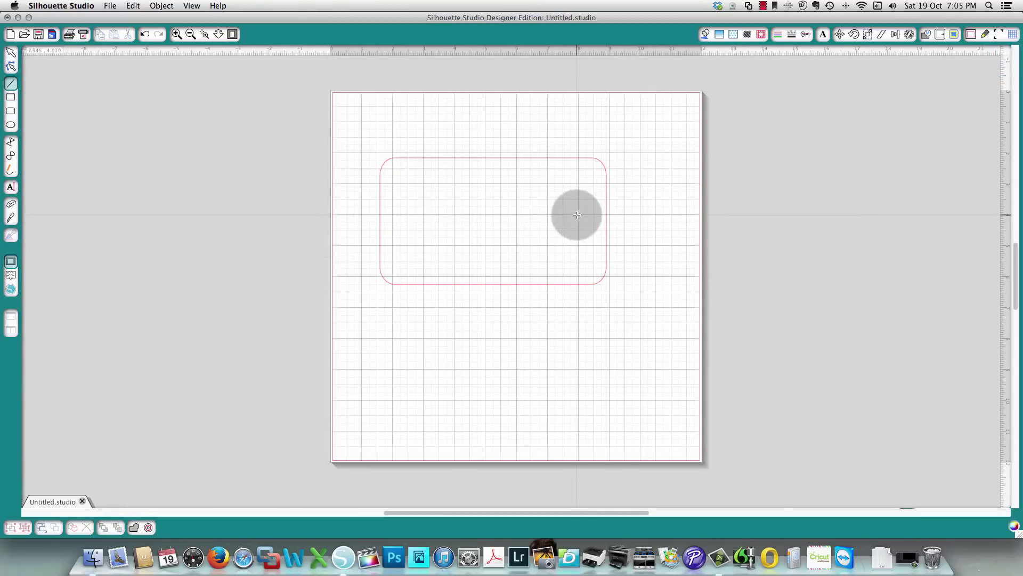
{"action": "left_click_drag", "start_coordinate": [578, 214], "coordinate": [609, 214]}
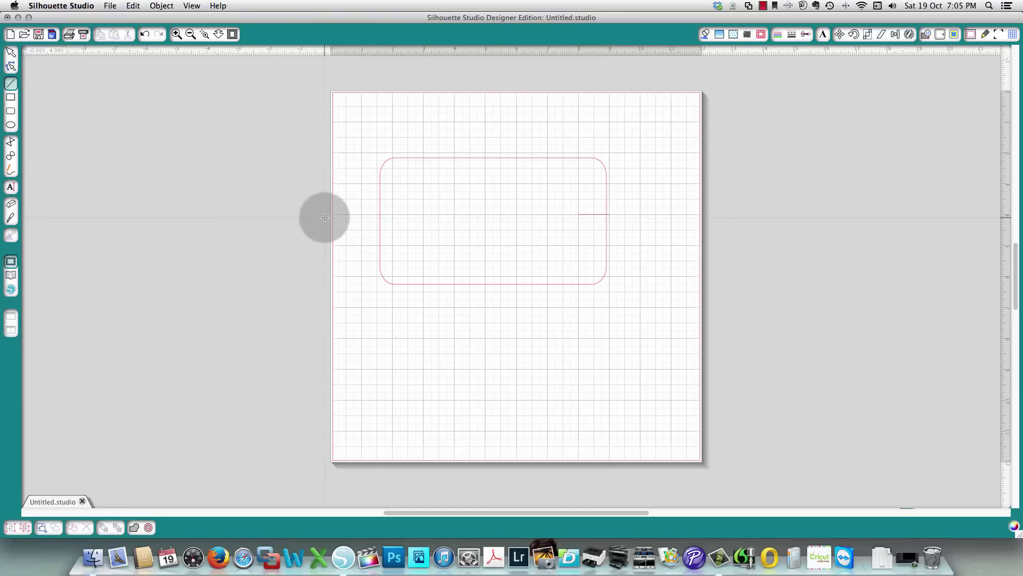
{"action": "left_click", "coordinate": [176, 34]}
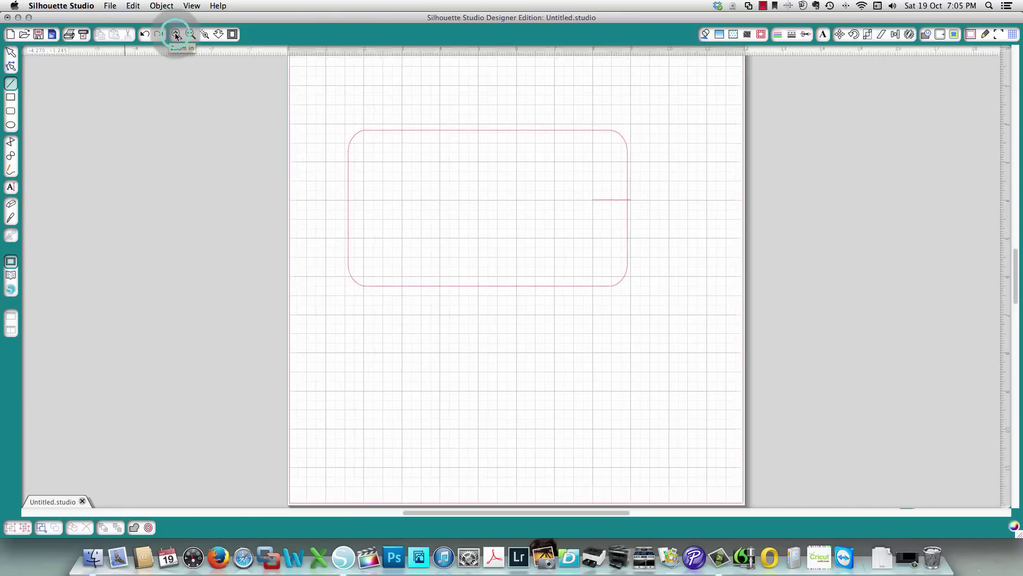
{"action": "left_click", "coordinate": [176, 34]}
{"action": "left_click", "coordinate": [176, 34]}
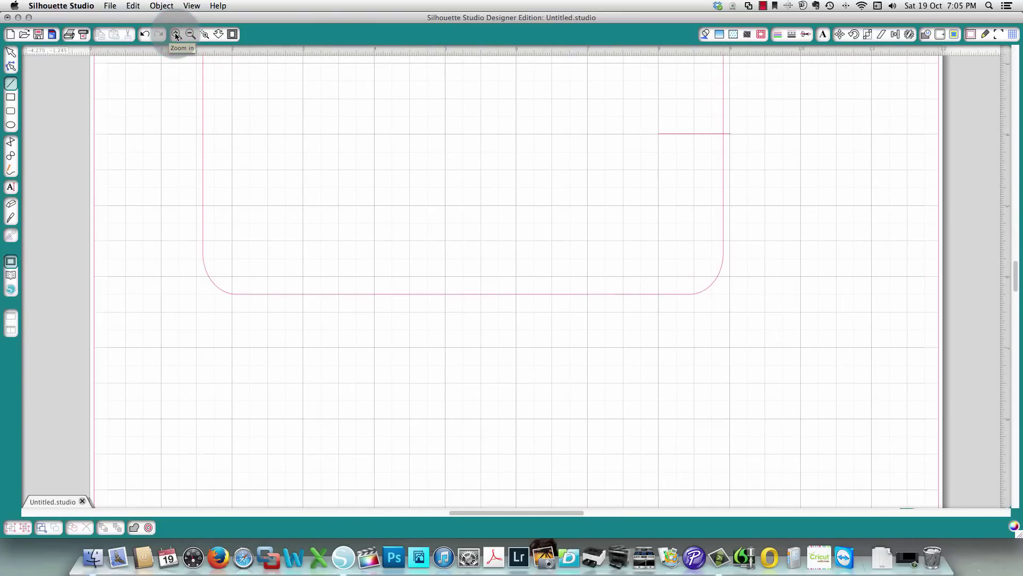
{"action": "left_click", "coordinate": [10, 52]}
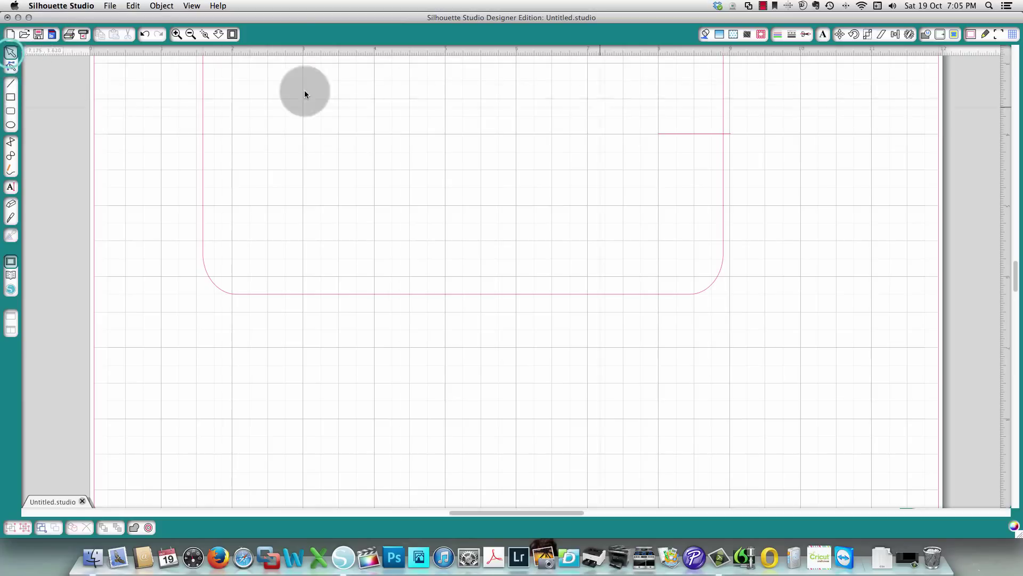
{"action": "left_click", "coordinate": [719, 137]}
{"action": "left_click_drag", "start_coordinate": [735, 137], "coordinate": [730, 140]}
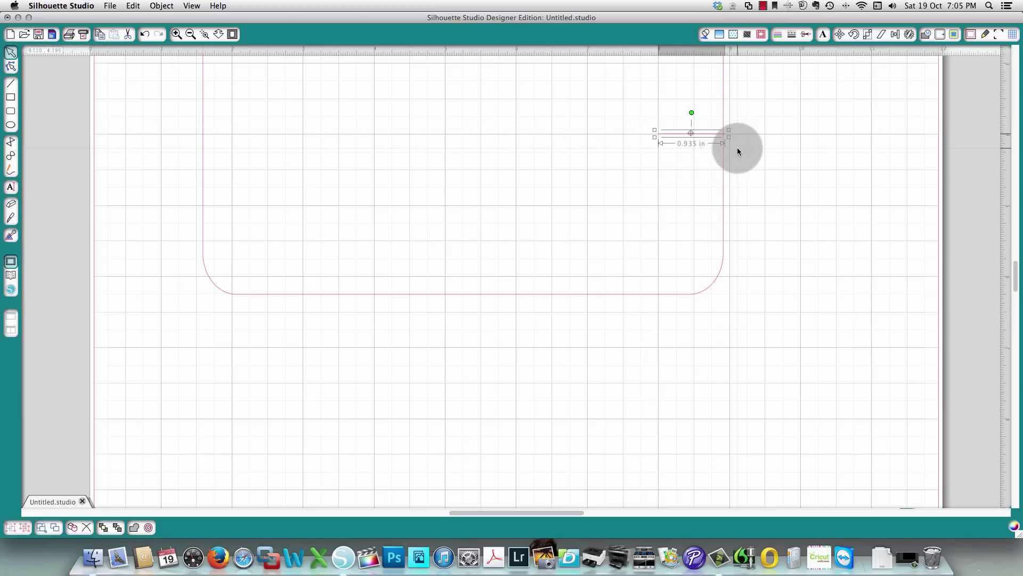
Step: Check the cut style of the short line, and of the line and rounded rectangle selected together
{"action": "left_click", "coordinate": [806, 34]}
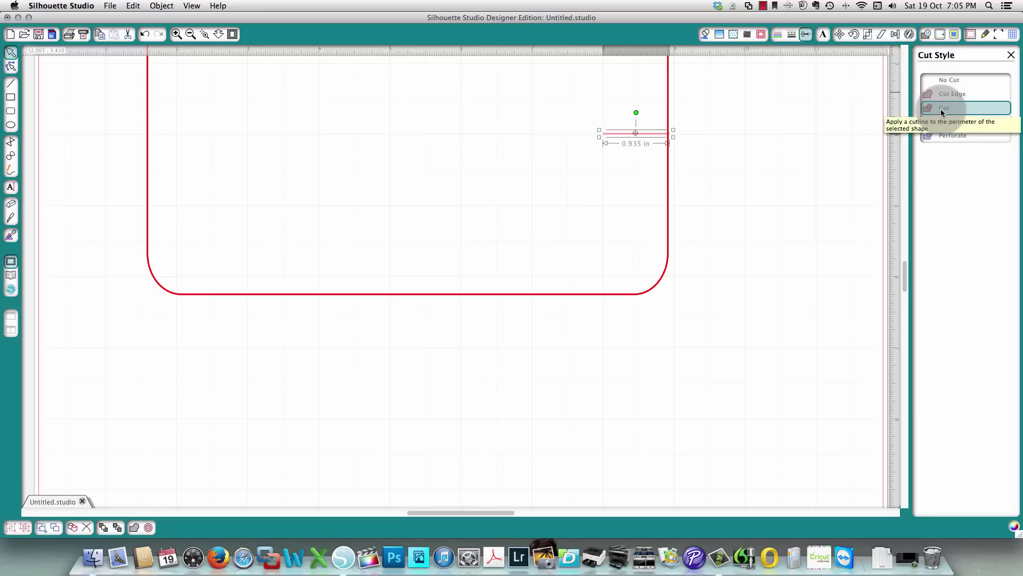
{"action": "scroll", "coordinate": [84, 205], "scroll_direction": "up", "scroll_amount": 5}
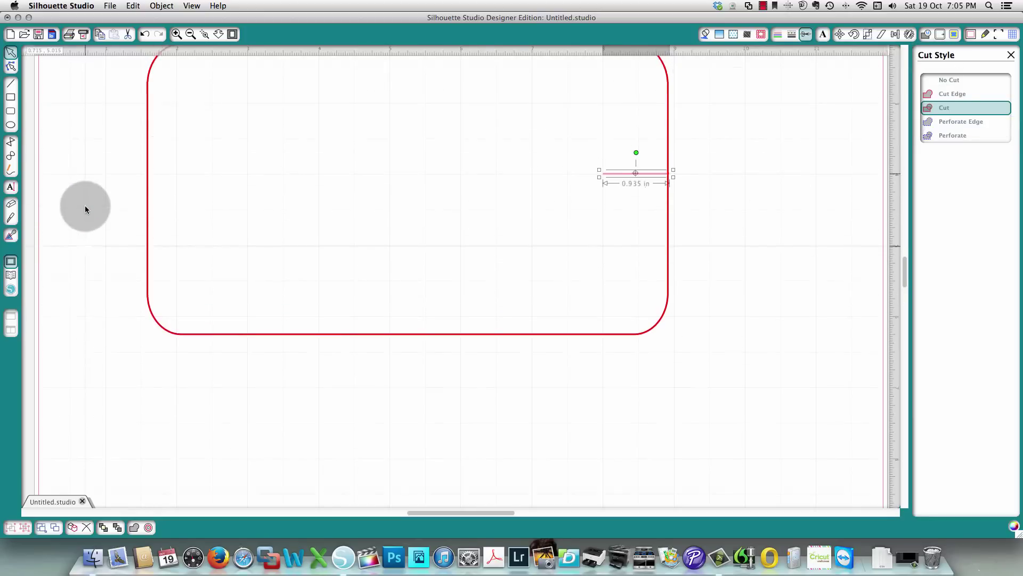
{"action": "left_click", "coordinate": [65, 81]}
{"action": "left_click_drag", "start_coordinate": [65, 81], "coordinate": [800, 474]}
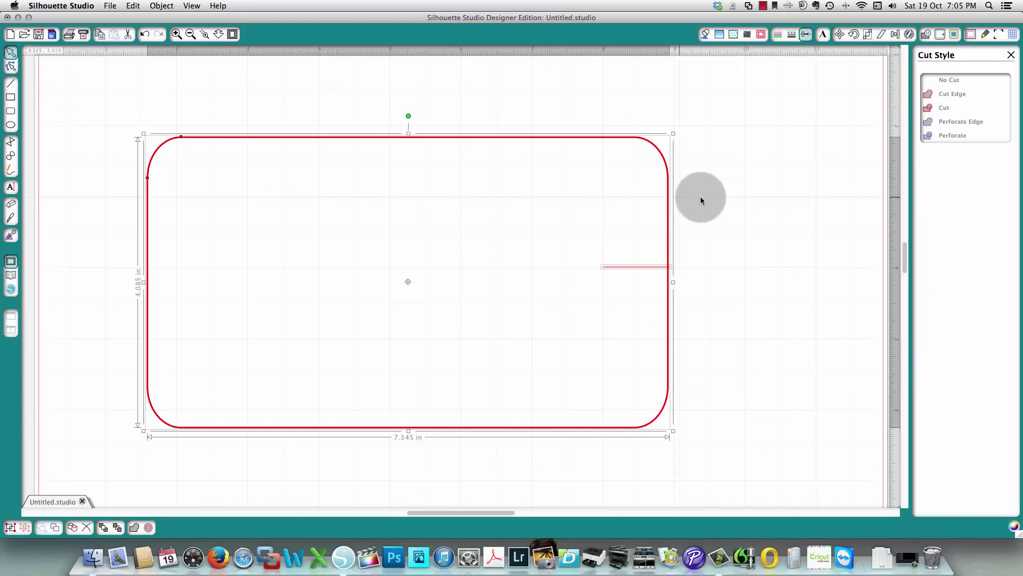
{"action": "left_click", "coordinate": [731, 299]}
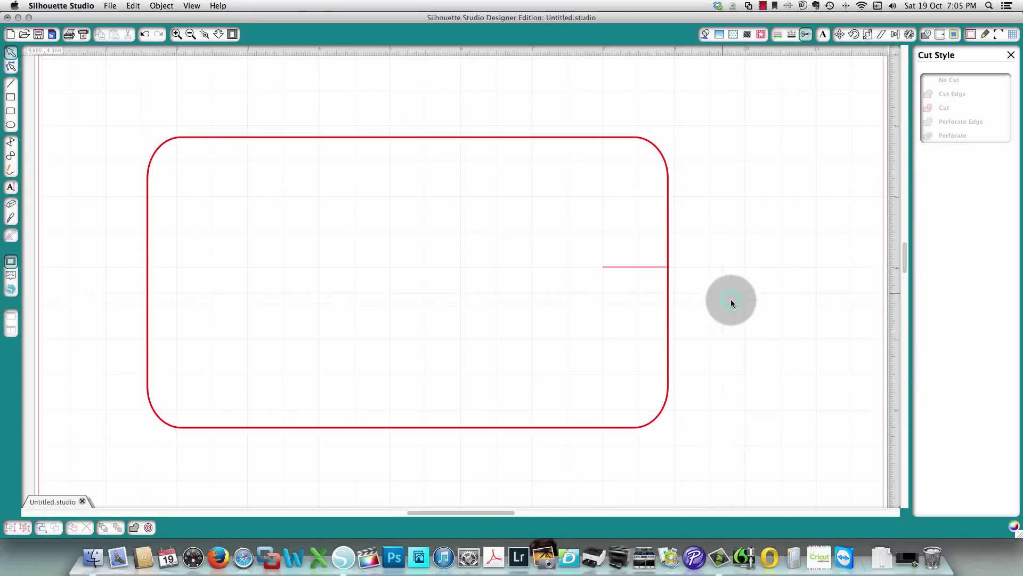
Step: Compare No Cut, Cut and Cut Edge on the rounded rectangle alone and leave its cut style set to Cut
{"action": "left_click", "coordinate": [622, 137]}
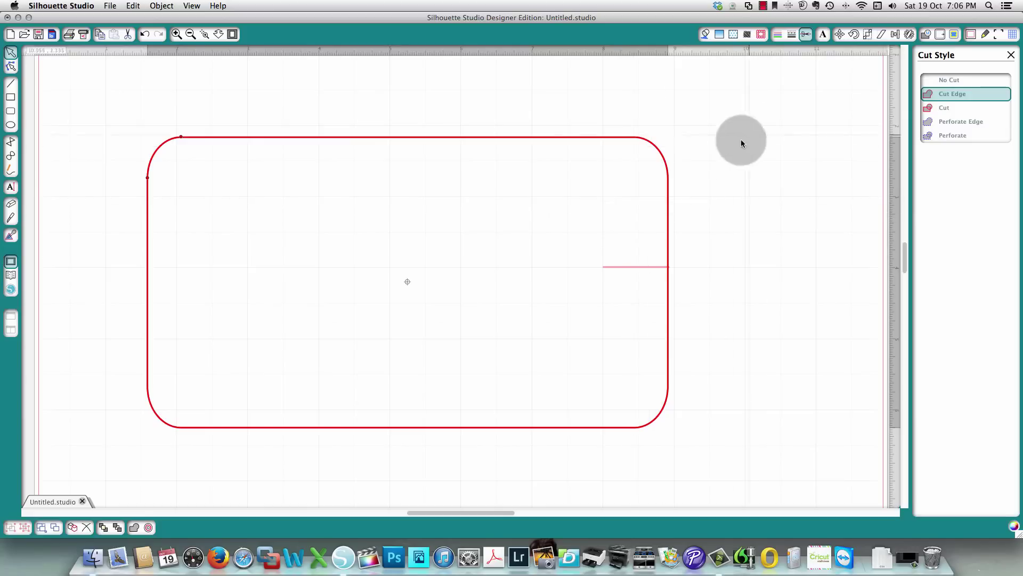
{"action": "left_click", "coordinate": [958, 81]}
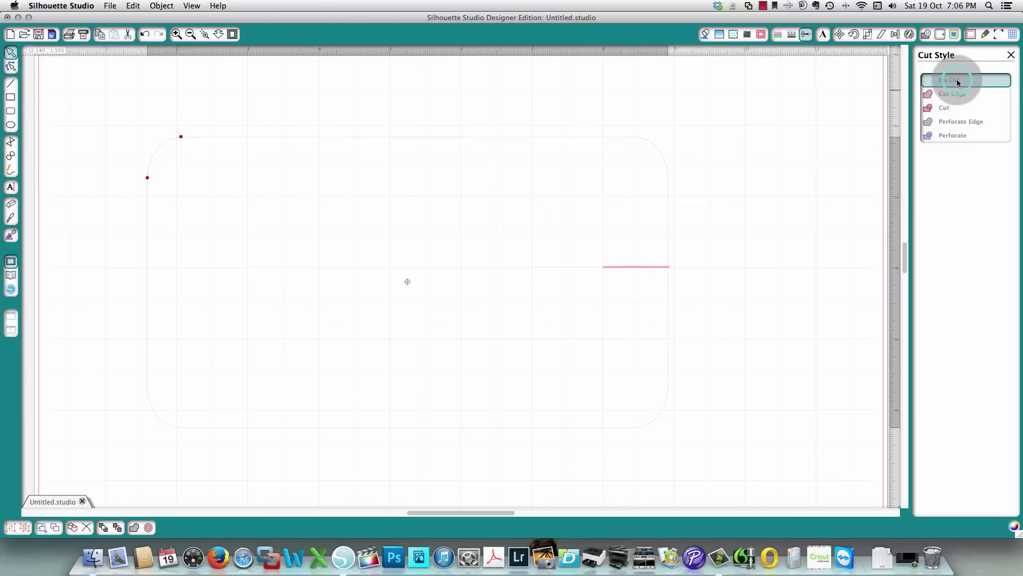
{"action": "left_click", "coordinate": [629, 271]}
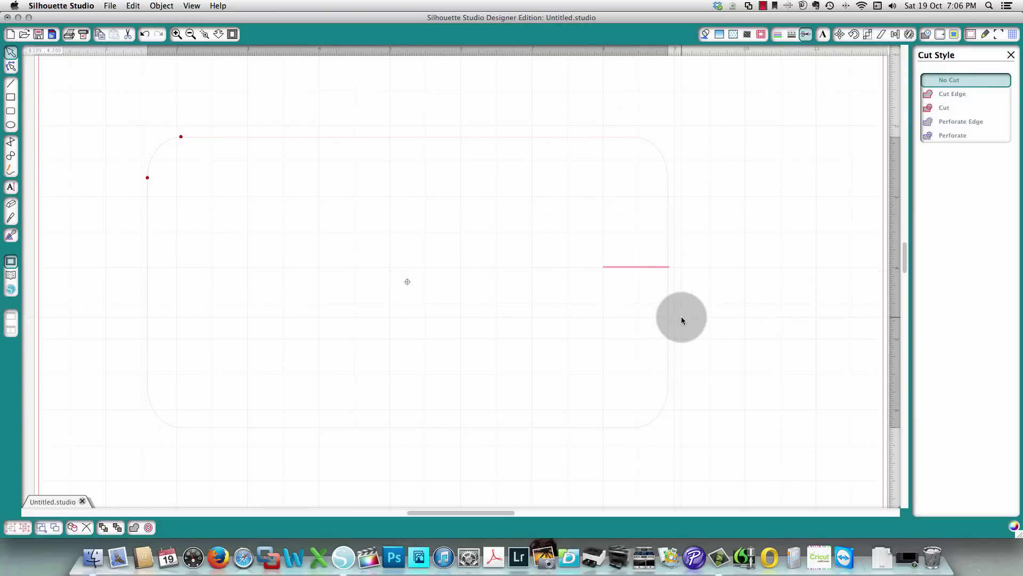
{"action": "left_click", "coordinate": [946, 108]}
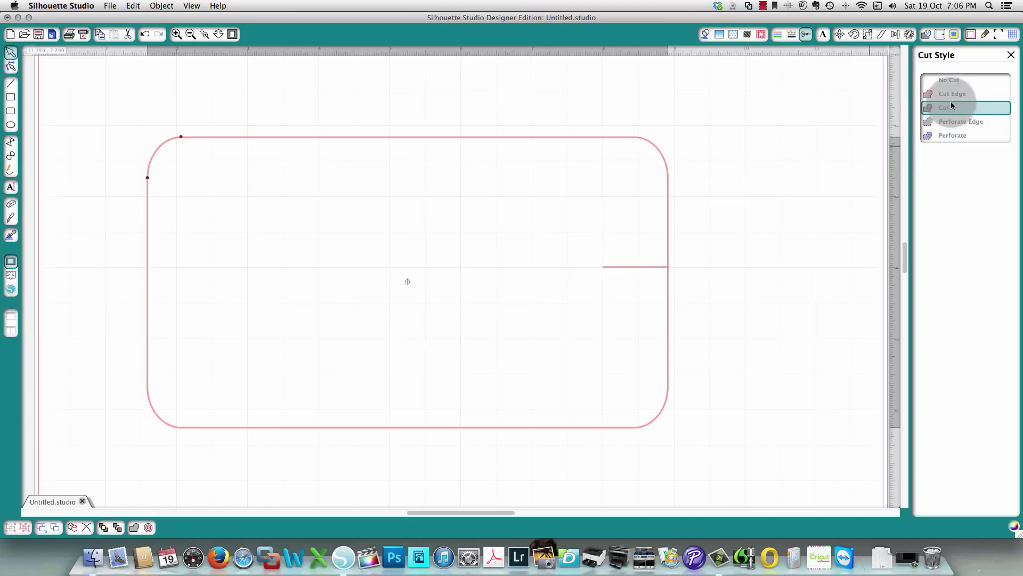
{"action": "left_click", "coordinate": [958, 93]}
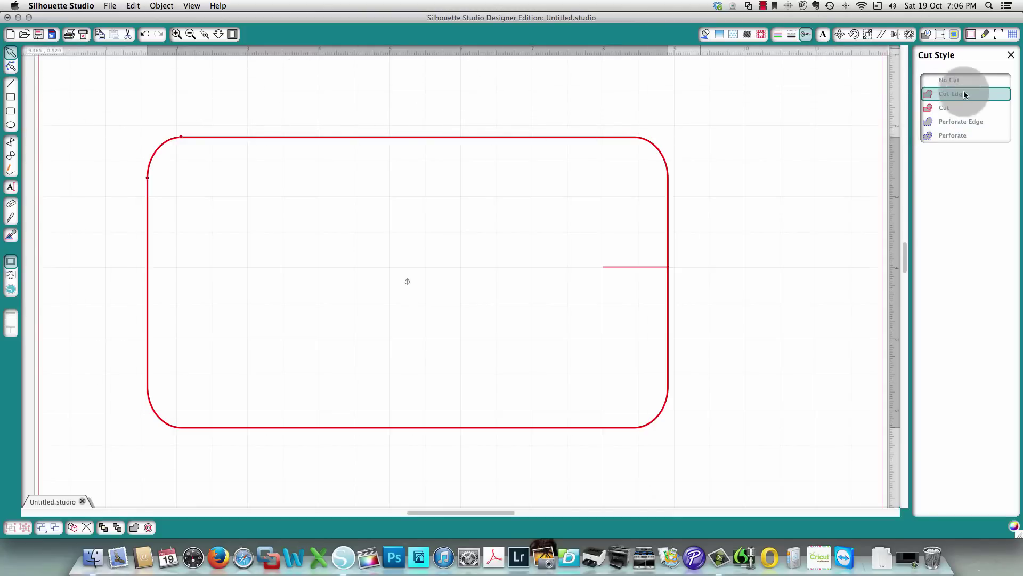
{"action": "left_click", "coordinate": [943, 109]}
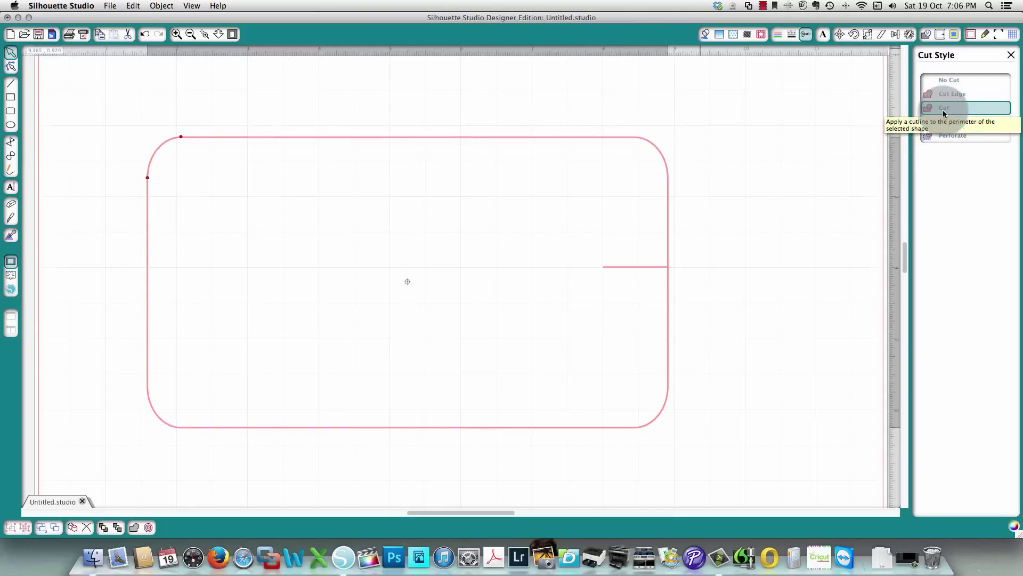
{"action": "left_click", "coordinate": [1011, 55]}
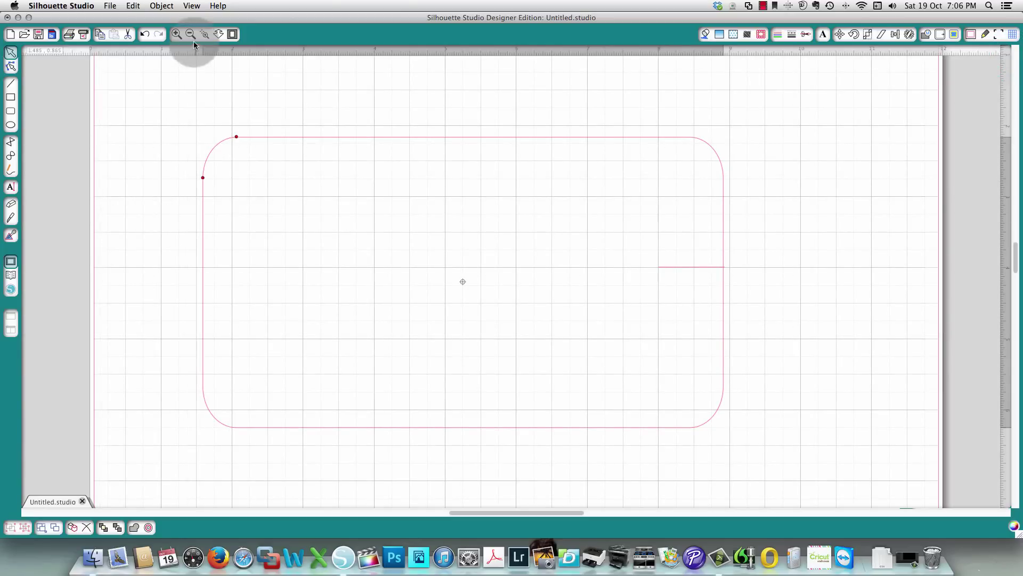
Step: Add the green layered label design in the last column of My Library's fifth row to the page and ungroup it
{"action": "left_click", "coordinate": [192, 34]}
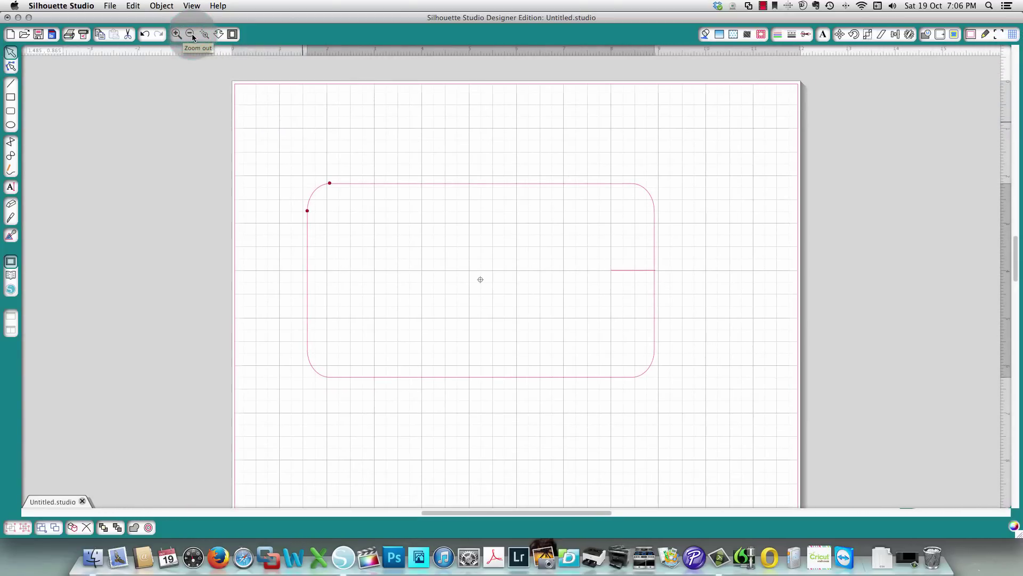
{"action": "left_click", "coordinate": [11, 275]}
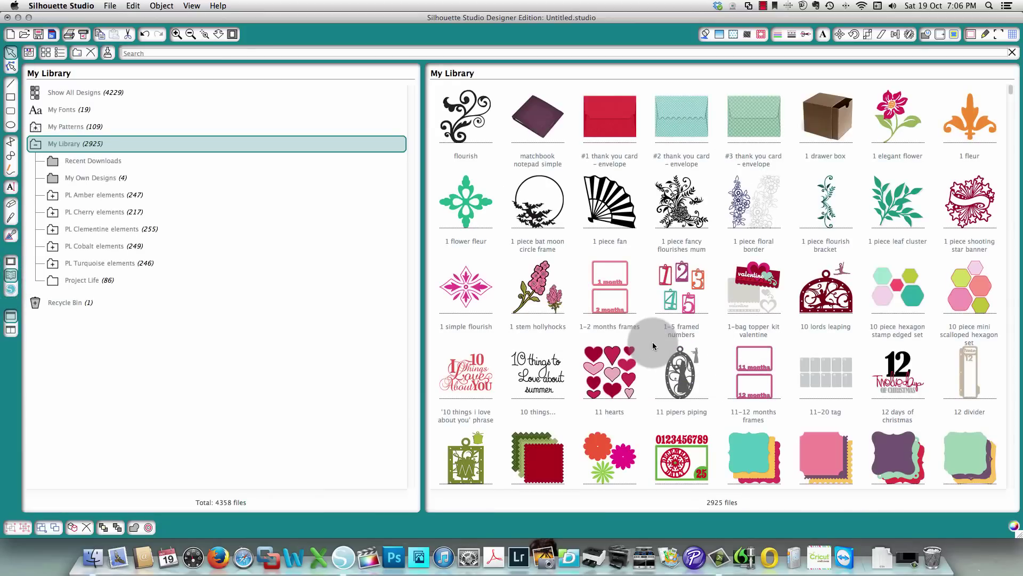
{"action": "double_click", "coordinate": [952, 454]}
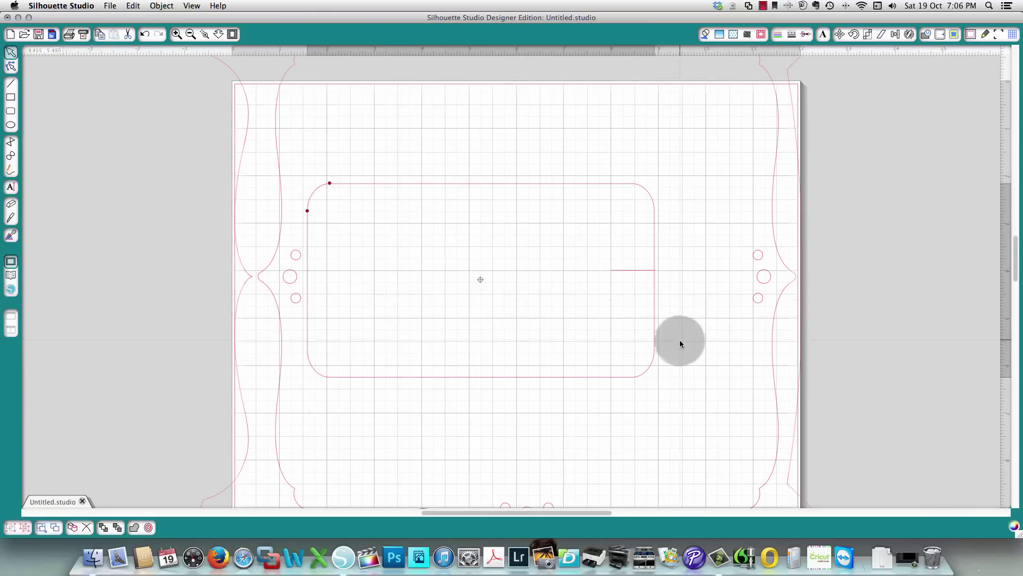
{"action": "left_click", "coordinate": [778, 407]}
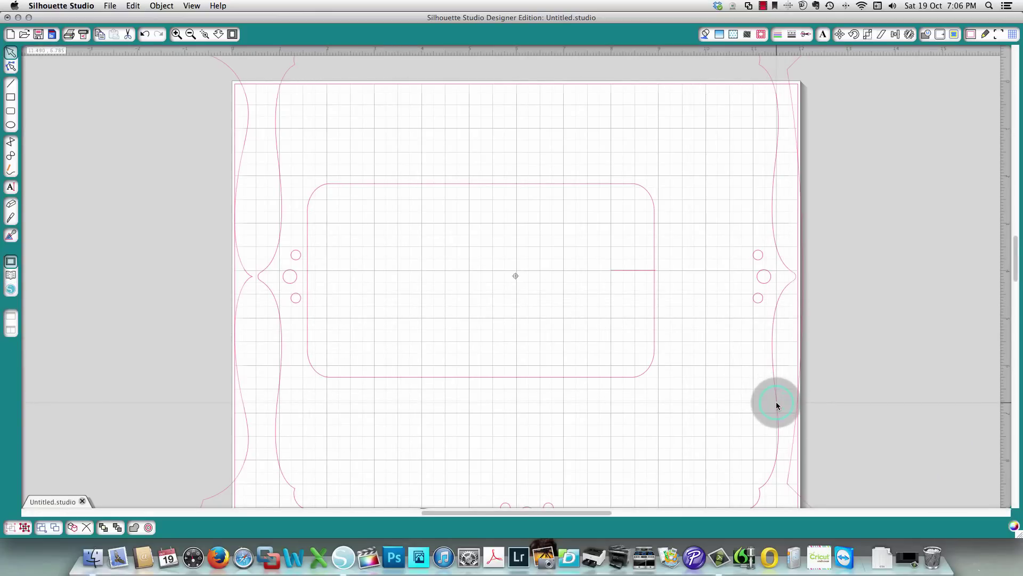
{"action": "right_click", "coordinate": [776, 405]}
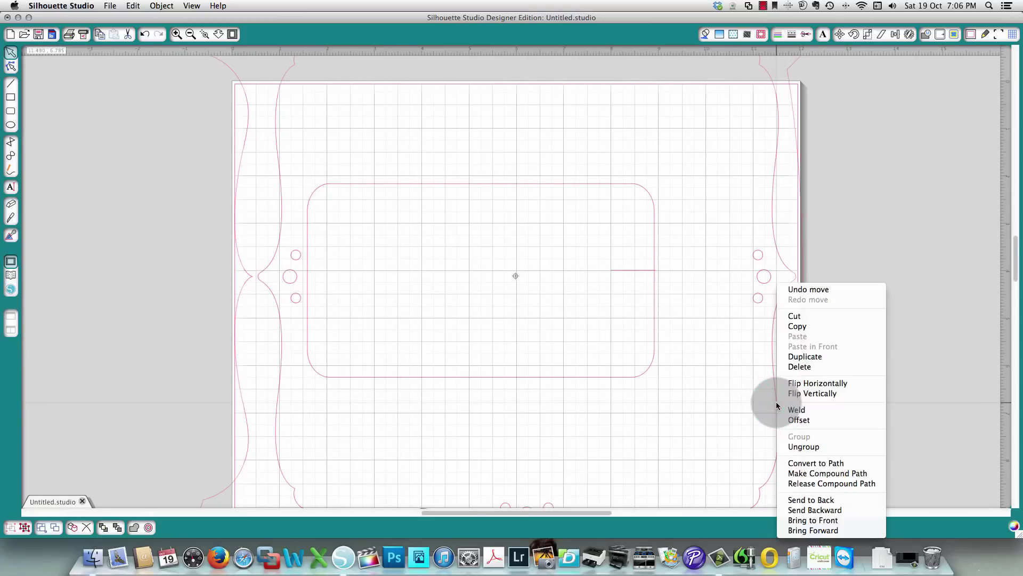
{"action": "left_click", "coordinate": [820, 464]}
Step: Delete the ungrouped label design's shapes and undo the deletion
{"action": "left_click", "coordinate": [765, 198]}
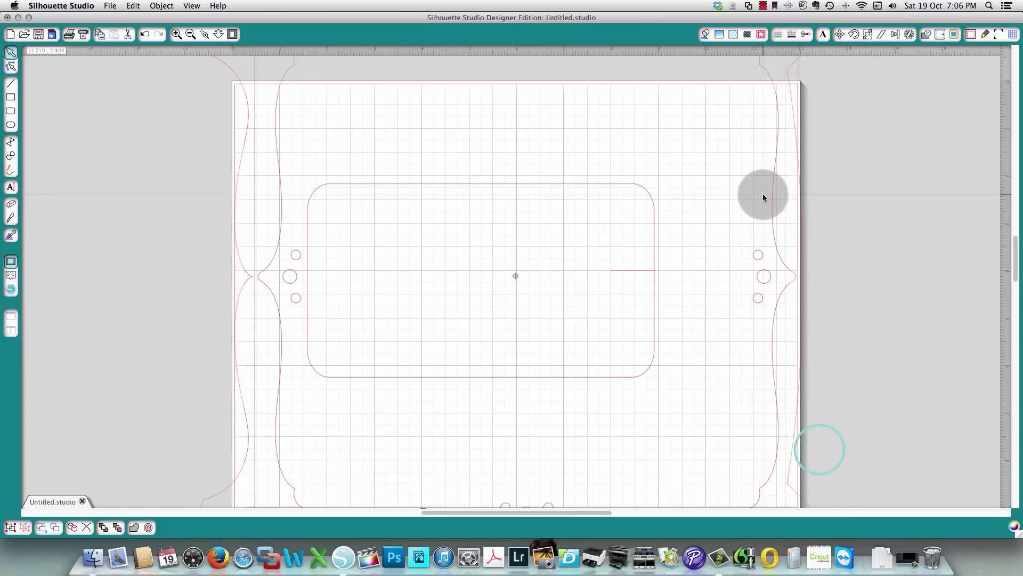
{"action": "left_click", "coordinate": [343, 168]}
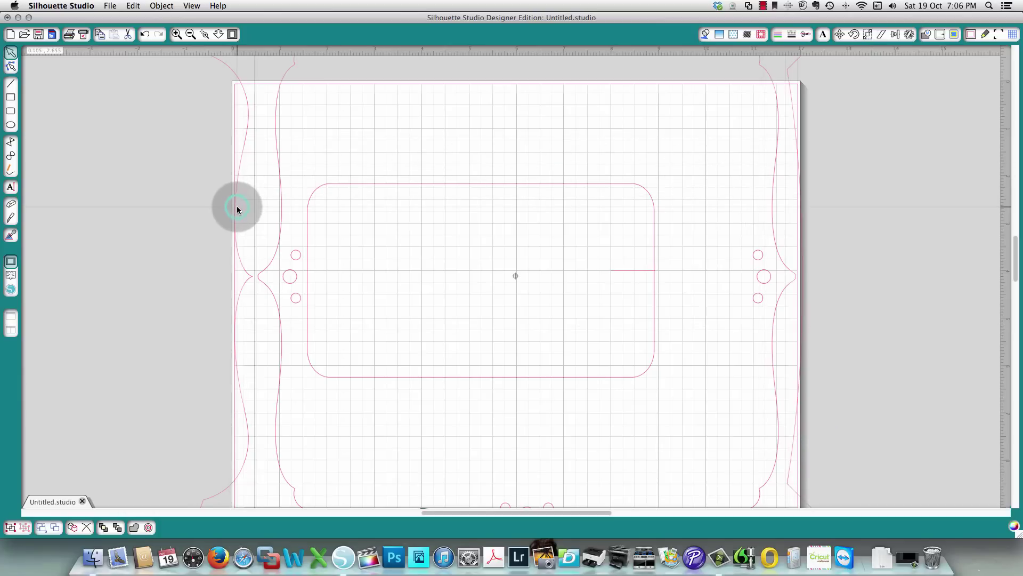
{"action": "left_click", "coordinate": [230, 68]}
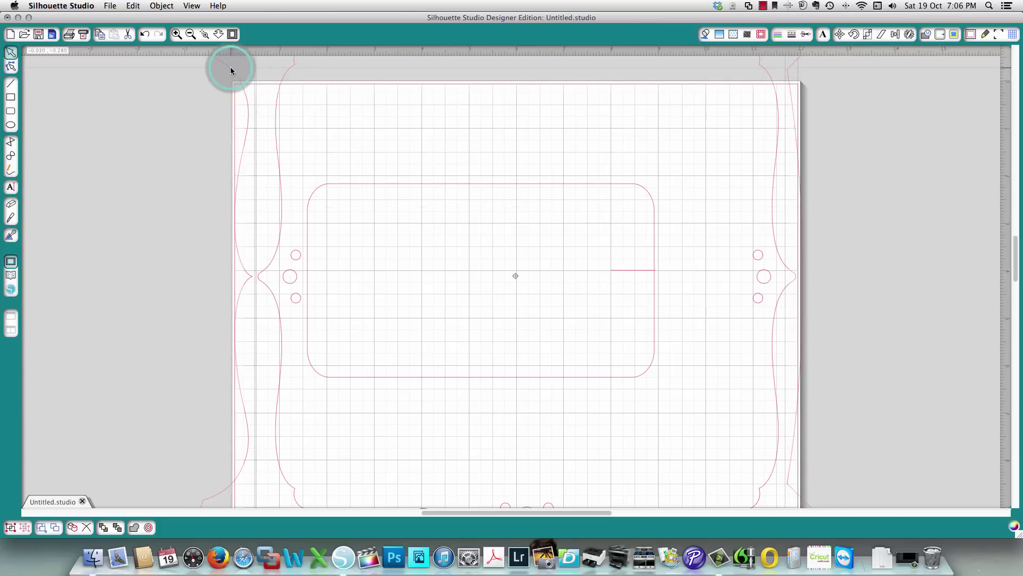
{"action": "key", "text": "Delete"}
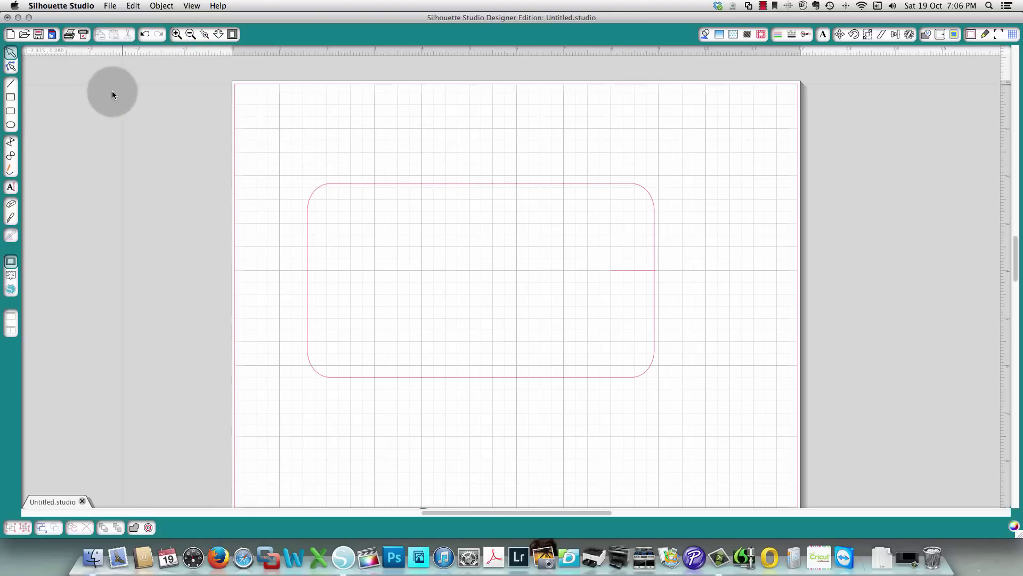
{"action": "left_click", "coordinate": [146, 35]}
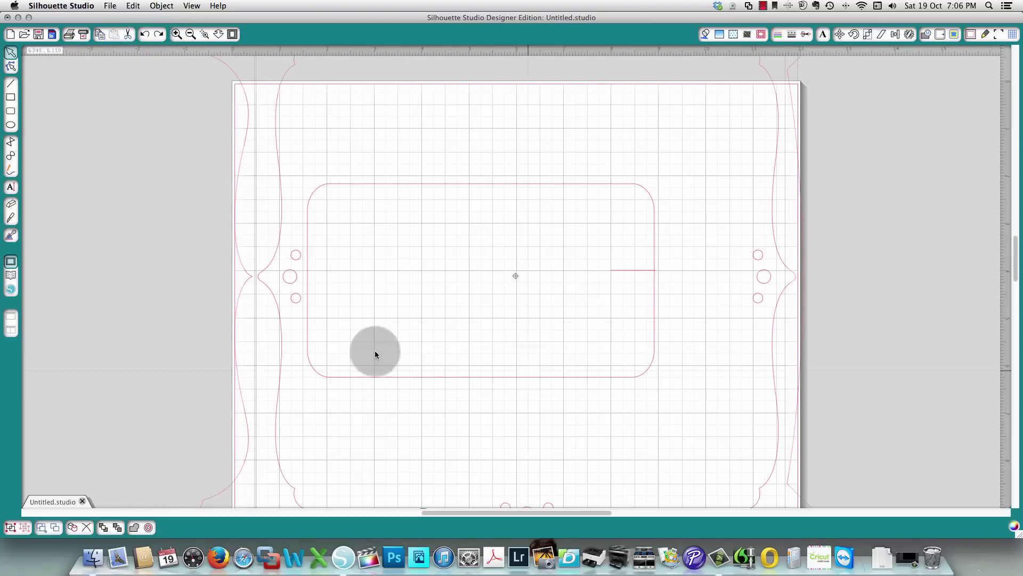
Step: Release the compound path of the selected label shapes and deselect them
{"action": "left_click", "coordinate": [191, 34]}
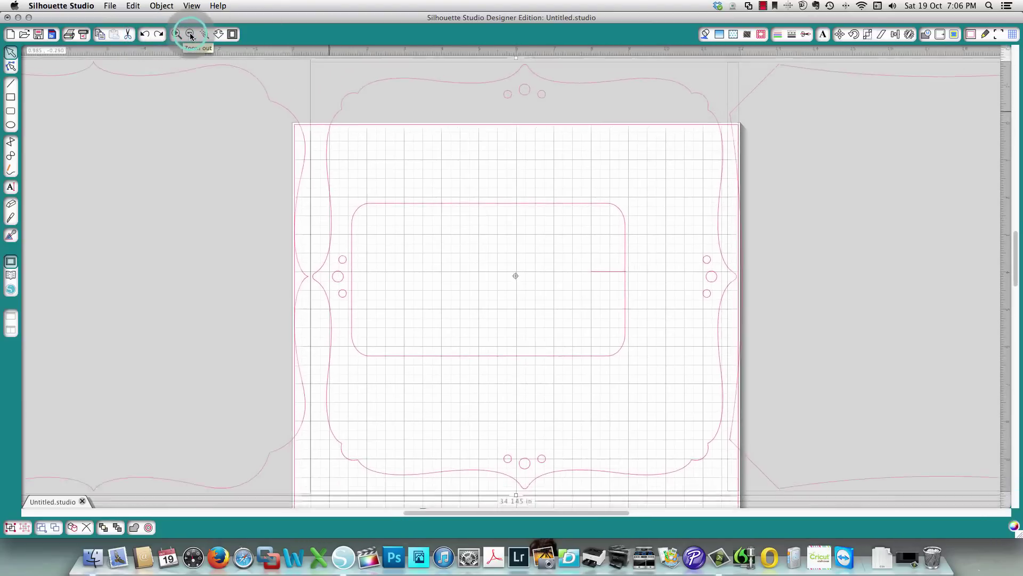
{"action": "left_click", "coordinate": [191, 34]}
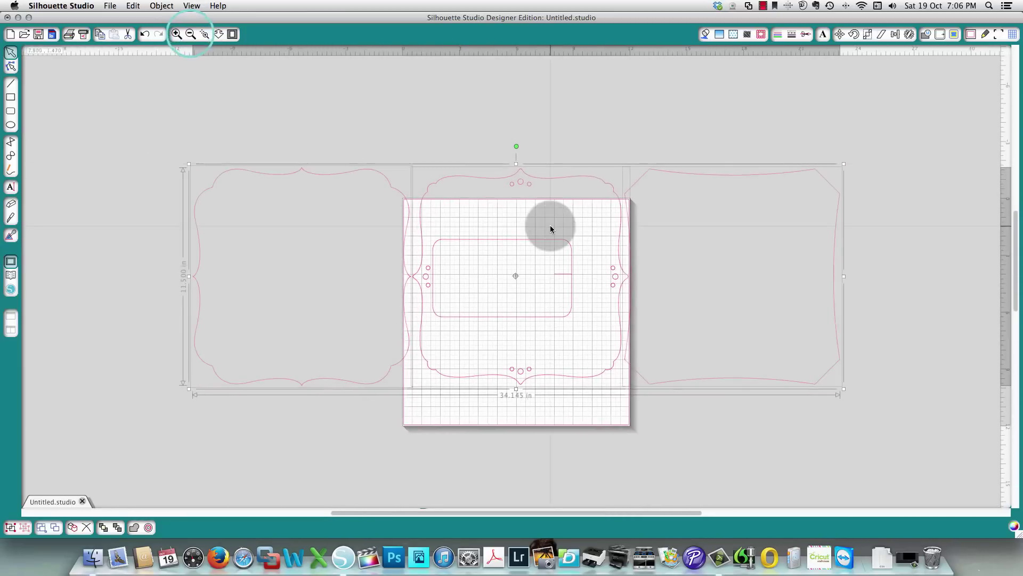
{"action": "right_click", "coordinate": [749, 175]}
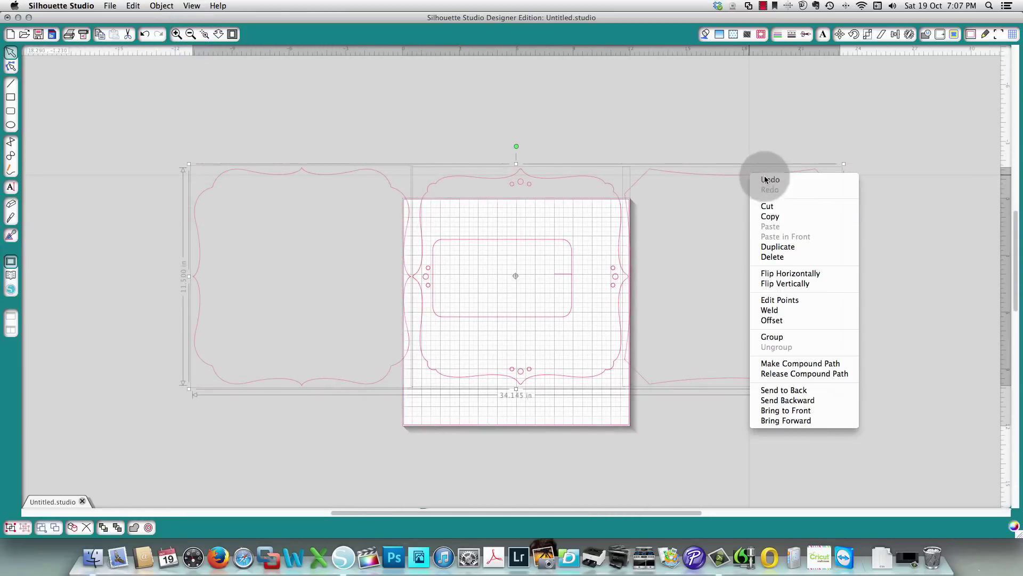
{"action": "left_click", "coordinate": [794, 374]}
{"action": "left_click", "coordinate": [676, 113]}
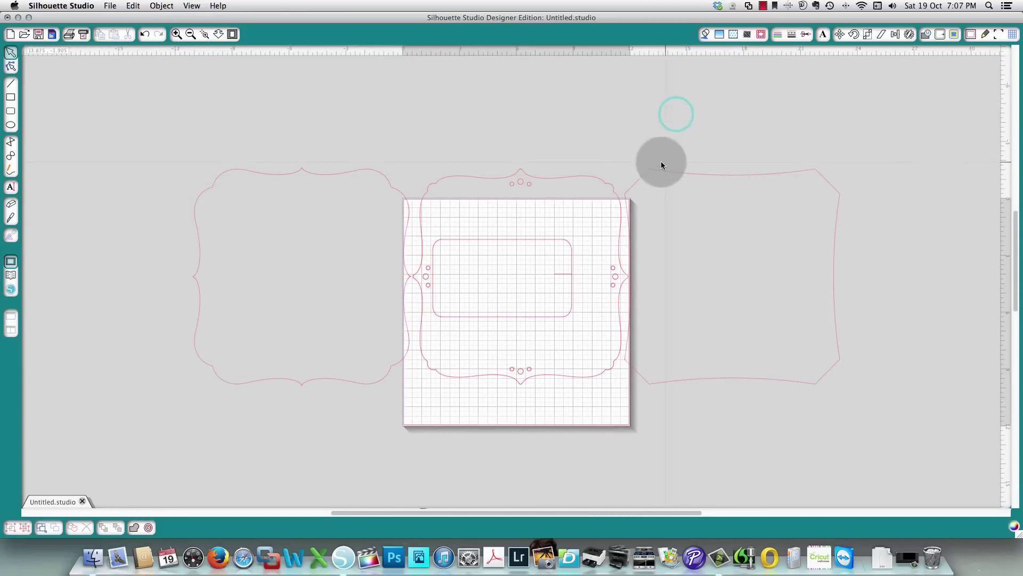
Step: Delete the label with the cut-off corners and the ornate frame that surrounds the rounded rectangle
{"action": "left_click", "coordinate": [681, 171]}
{"action": "key", "text": "Delete"}
{"action": "left_click", "coordinate": [590, 178]}
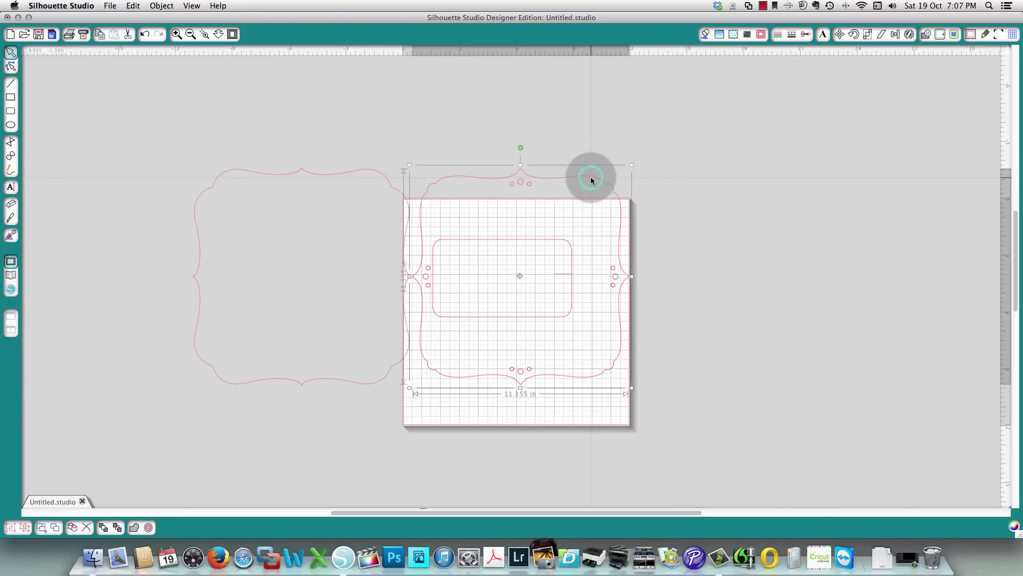
{"action": "key", "text": "Delete"}
Step: Delete the four sets of three small circles left around the rounded rectangle
{"action": "left_click_drag", "start_coordinate": [455, 176], "coordinate": [567, 190]}
{"action": "key", "text": "Delete"}
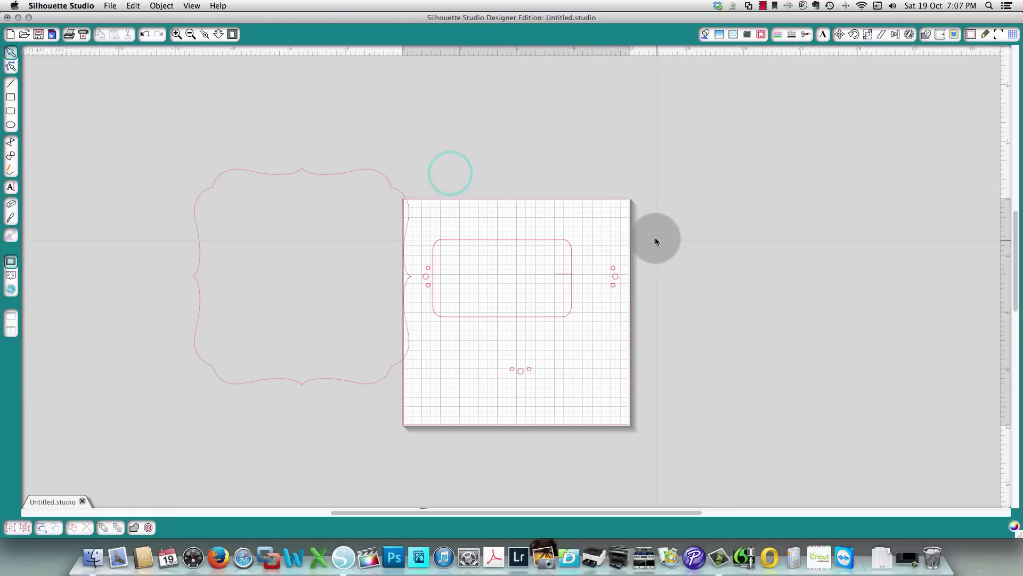
{"action": "left_click_drag", "start_coordinate": [656, 240], "coordinate": [601, 313]}
{"action": "key", "text": "Delete"}
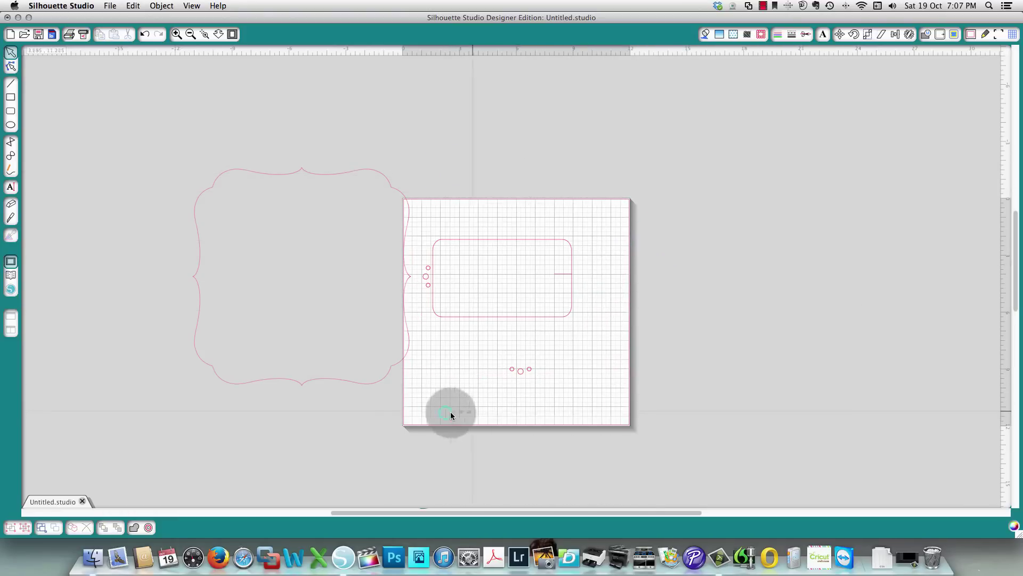
{"action": "left_click_drag", "start_coordinate": [450, 411], "coordinate": [577, 370]}
{"action": "key", "text": "Delete"}
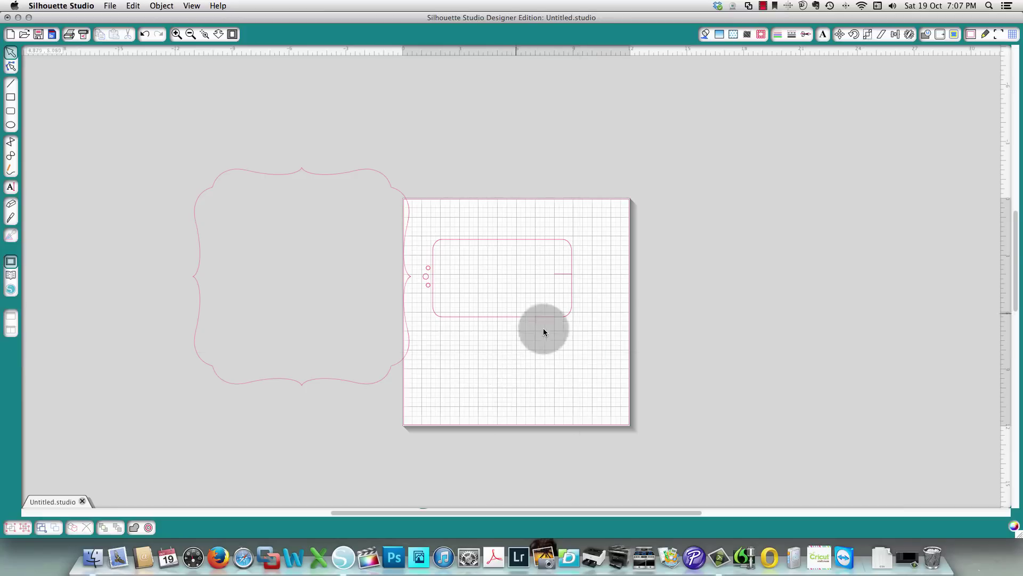
{"action": "left_click_drag", "start_coordinate": [414, 309], "coordinate": [433, 228]}
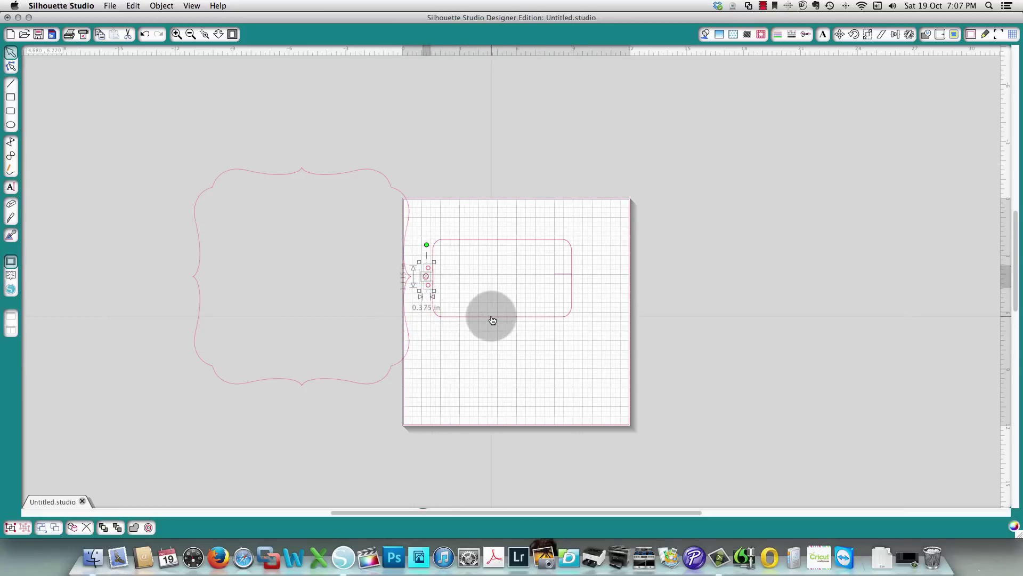
{"action": "key", "text": "Delete"}
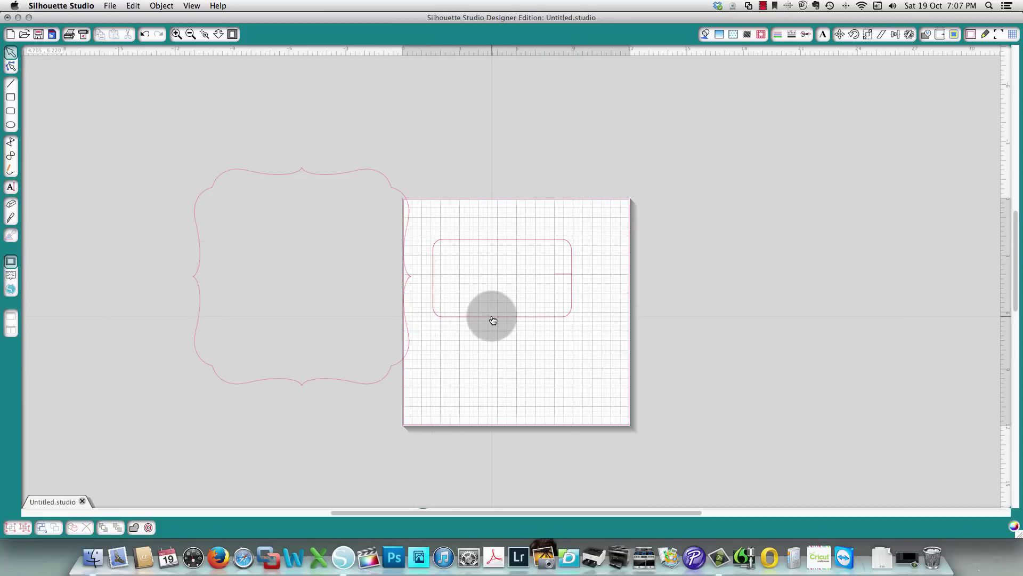
Step: Shrink the remaining scalloped label to about 3 in square and move it onto the page below the rounded rectangle
{"action": "left_click", "coordinate": [373, 387]}
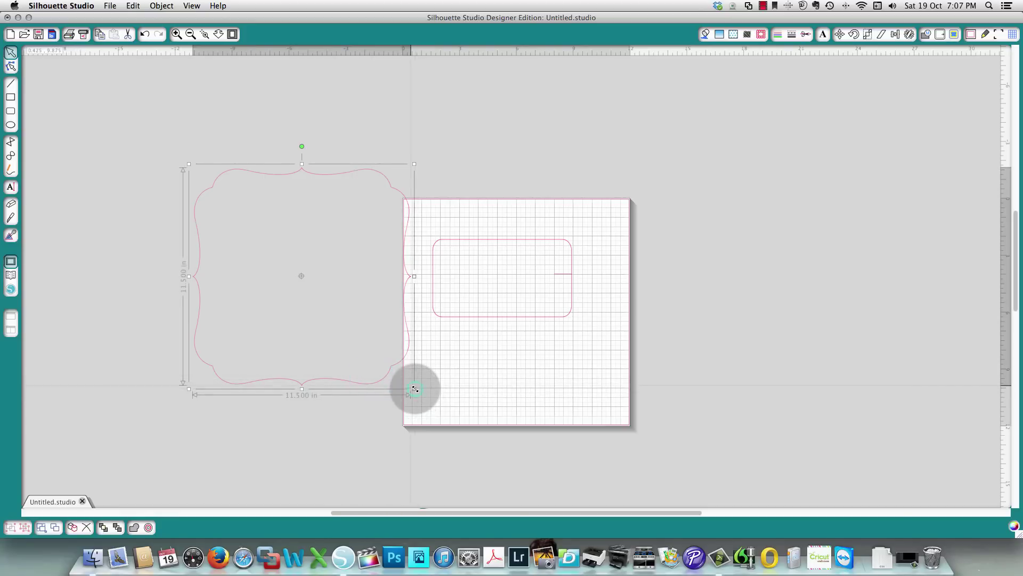
{"action": "left_click_drag", "start_coordinate": [415, 389], "coordinate": [249, 234]}
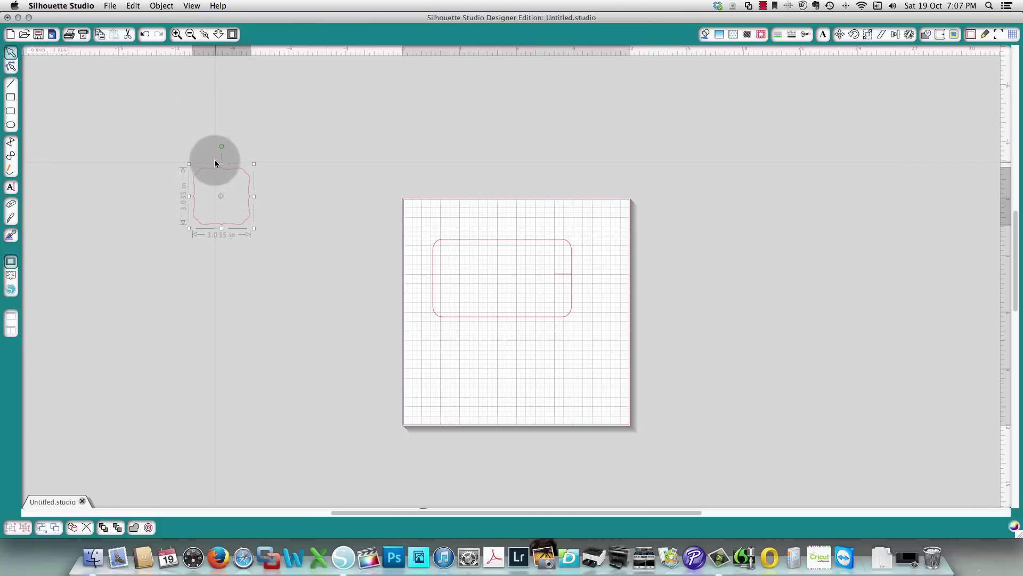
{"action": "left_click_drag", "start_coordinate": [216, 170], "coordinate": [481, 315]}
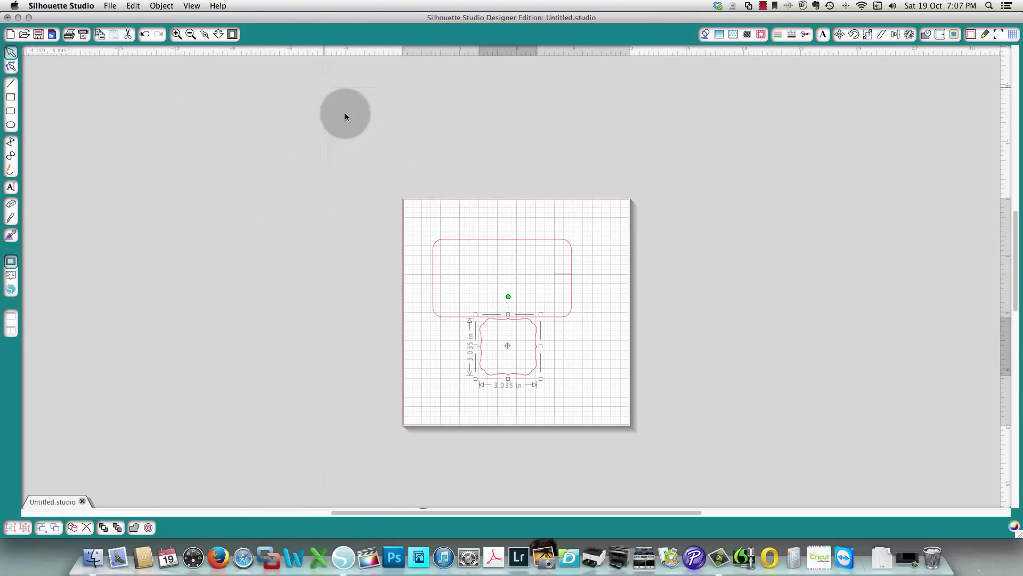
Step: Move the small scalloped label so it straddles the left edge of the rounded rectangle
{"action": "left_click", "coordinate": [175, 35]}
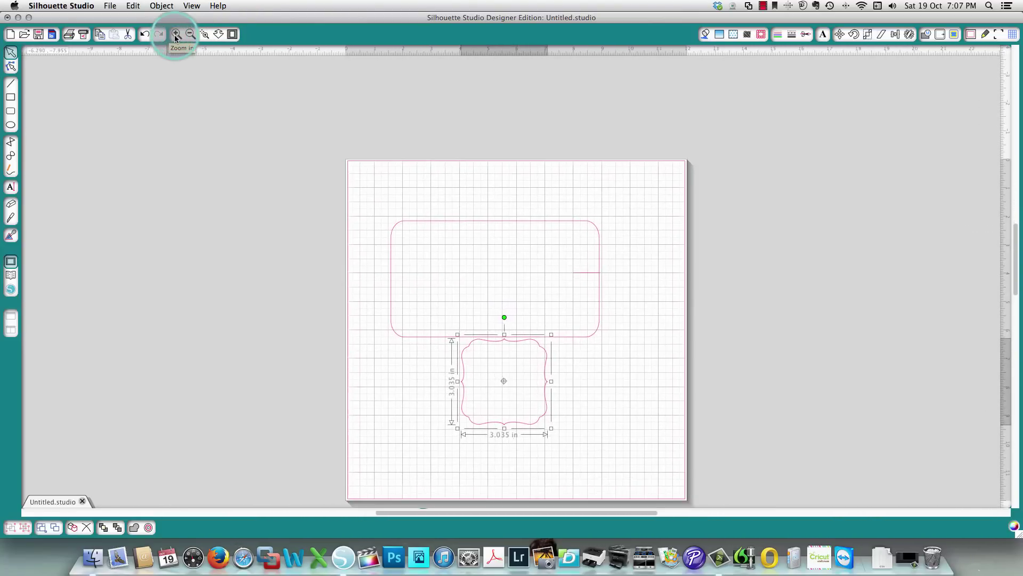
{"action": "left_click", "coordinate": [175, 35]}
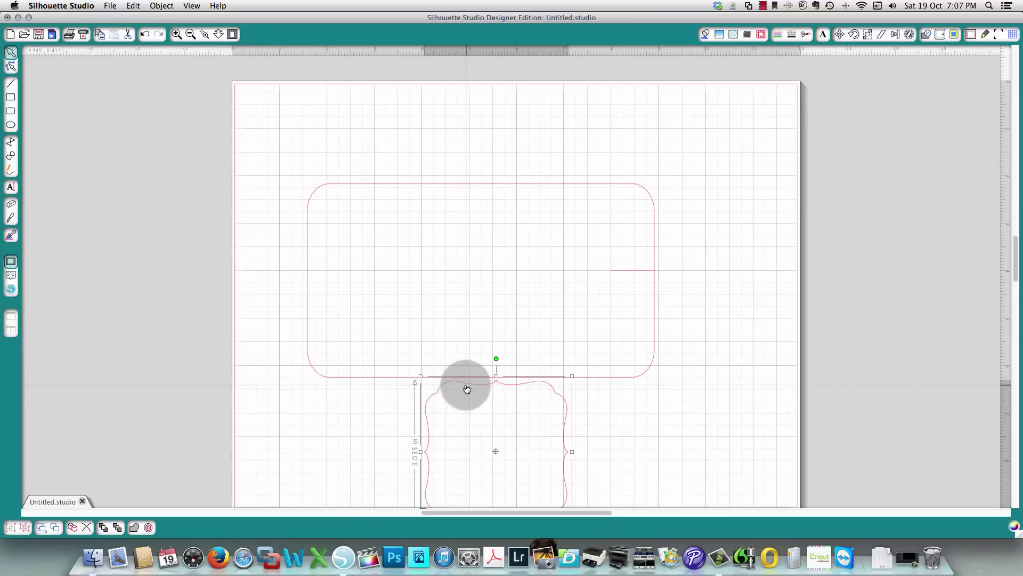
{"action": "left_click_drag", "start_coordinate": [472, 387], "coordinate": [342, 212]}
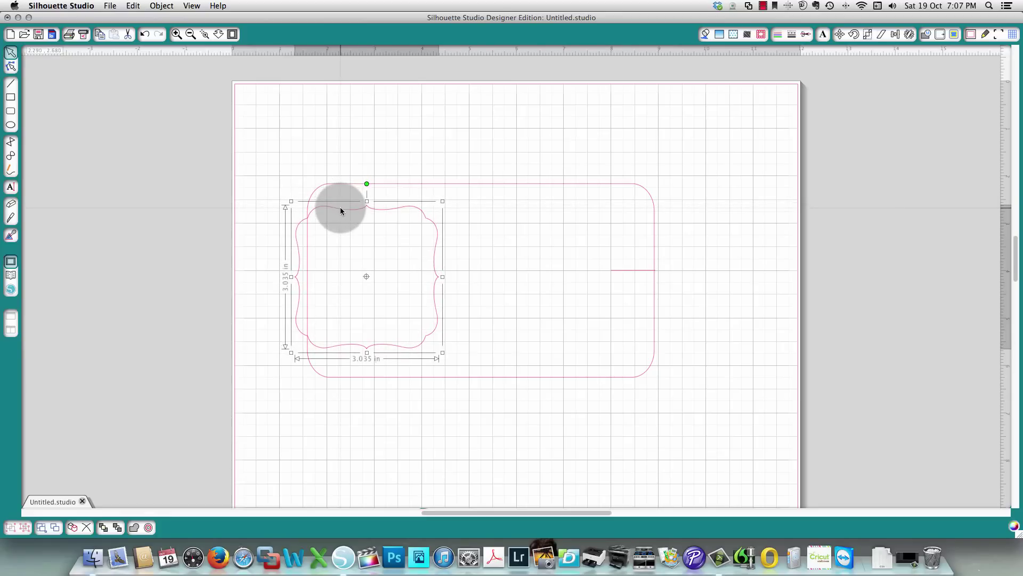
{"action": "left_click", "coordinate": [263, 144]}
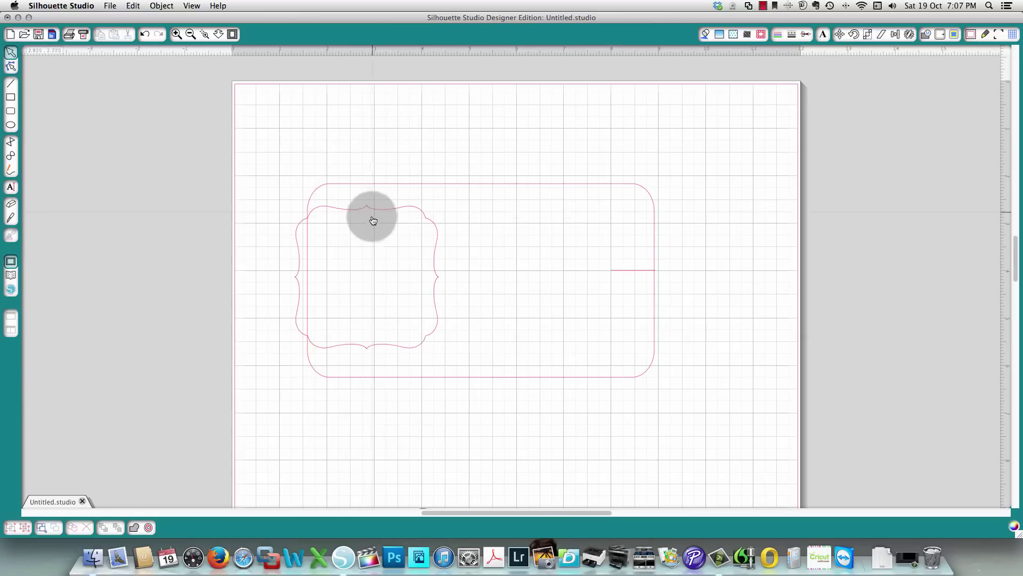
{"action": "left_click_drag", "start_coordinate": [372, 209], "coordinate": [359, 218]}
{"action": "left_click", "coordinate": [287, 135]}
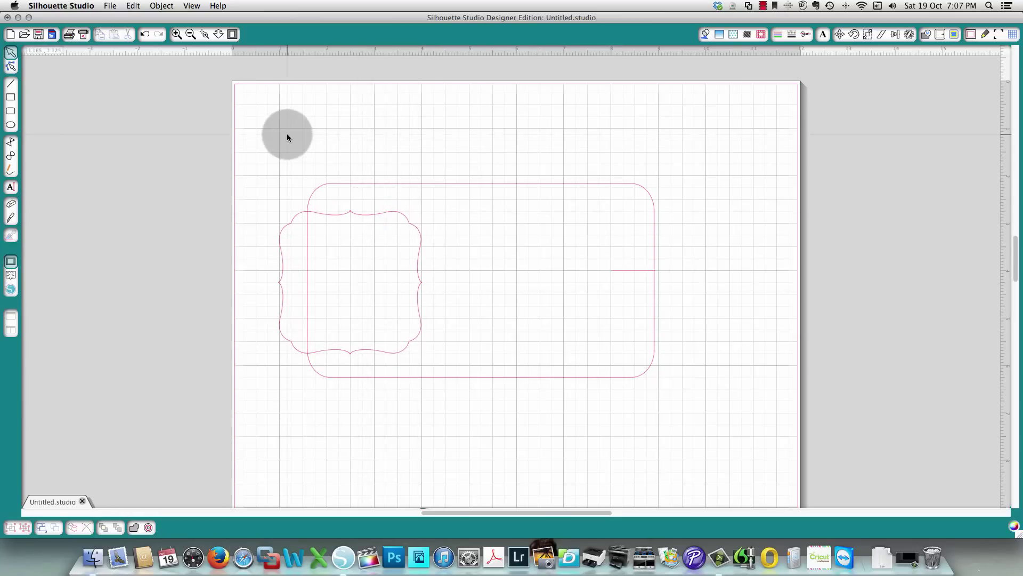
Step: Weld the scalloped label and the rounded rectangle into one shape, then undo the weld
{"action": "left_click_drag", "start_coordinate": [241, 132], "coordinate": [404, 411]}
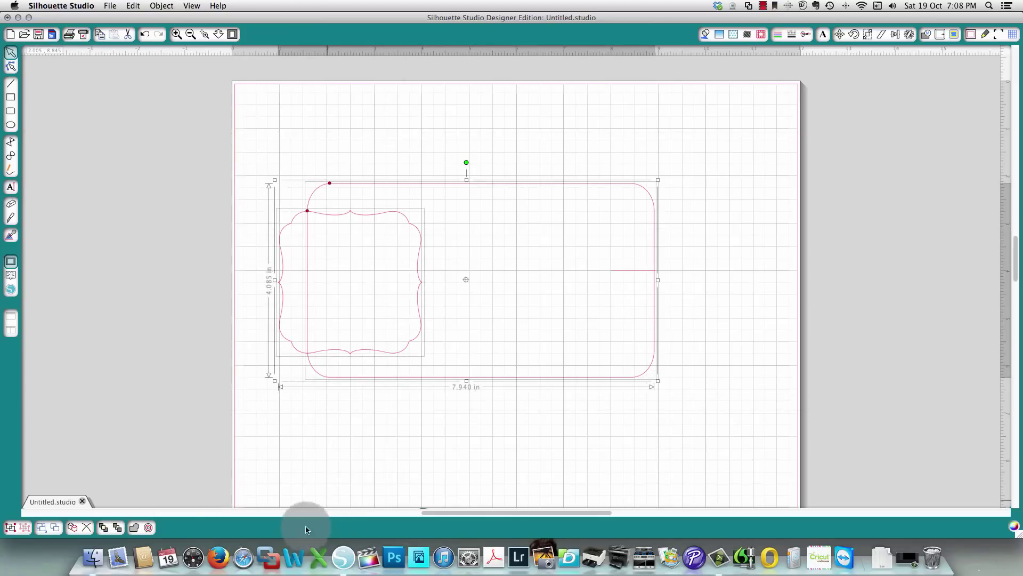
{"action": "left_click", "coordinate": [137, 528]}
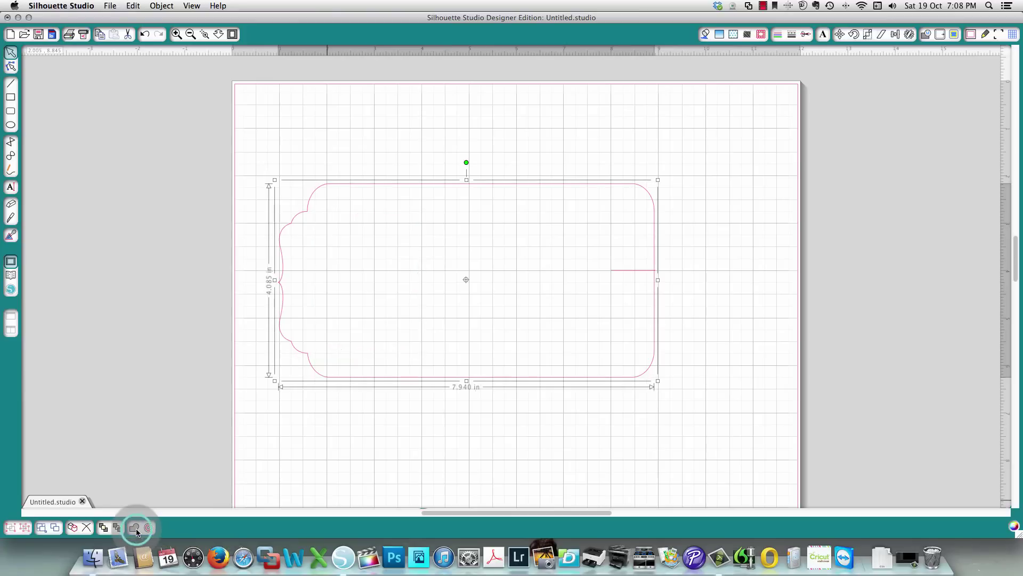
{"action": "left_click", "coordinate": [420, 472]}
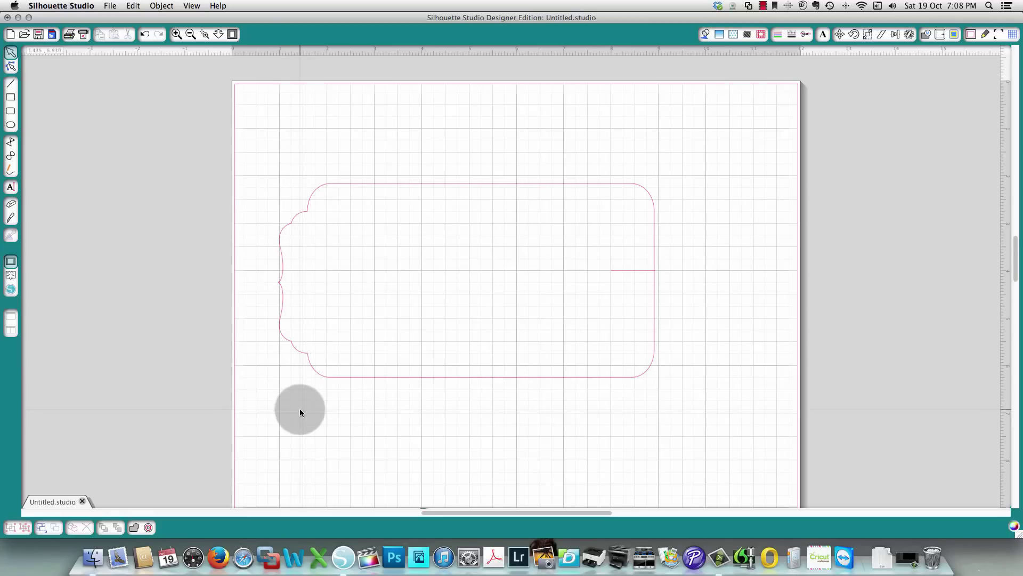
{"action": "left_click", "coordinate": [146, 35]}
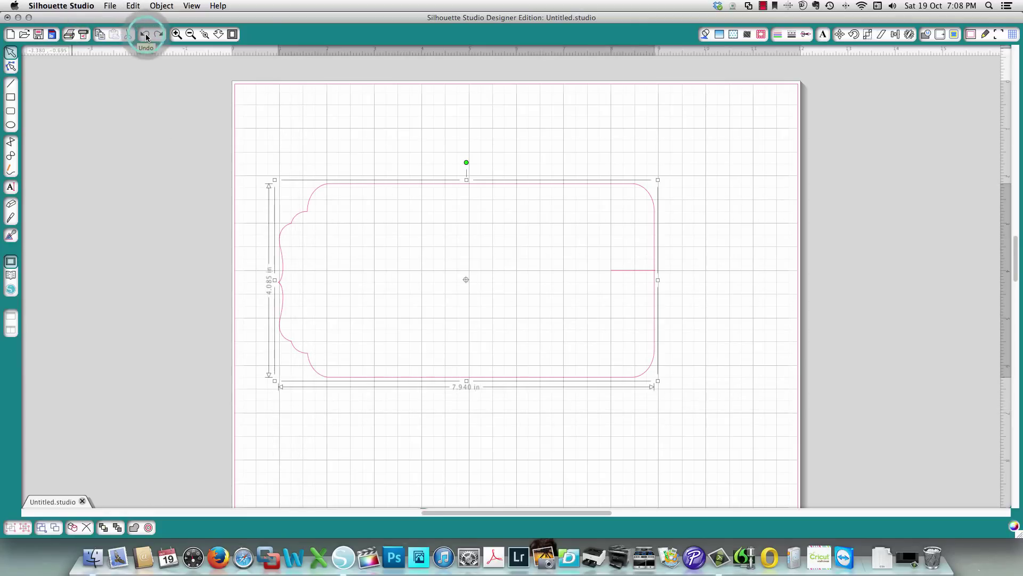
{"action": "left_click", "coordinate": [146, 35]}
Step: Delete the scalloped label that overlaps the rounded rectangle
{"action": "left_click", "coordinate": [354, 107]}
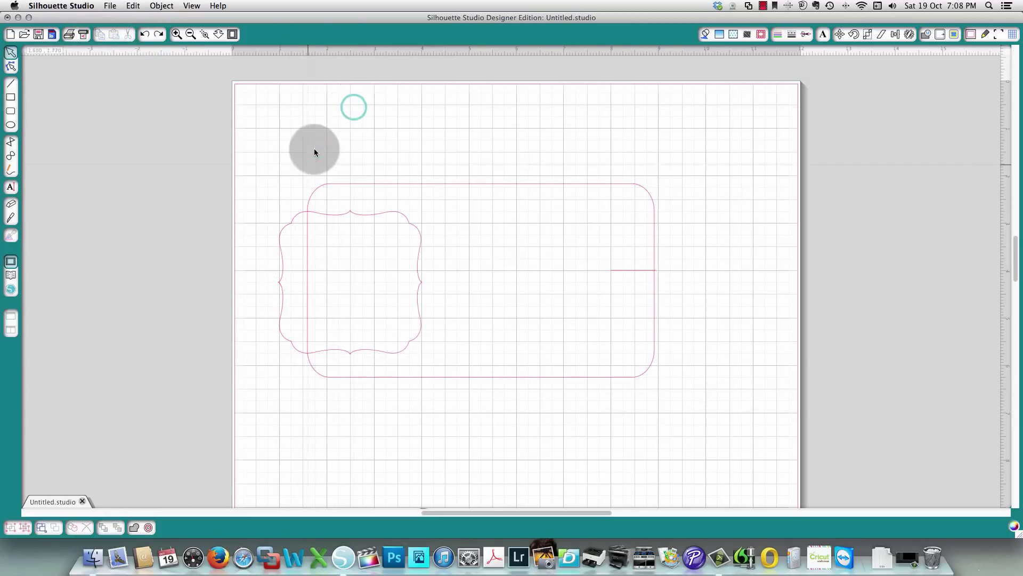
{"action": "left_click", "coordinate": [293, 223]}
{"action": "key", "text": "Delete"}
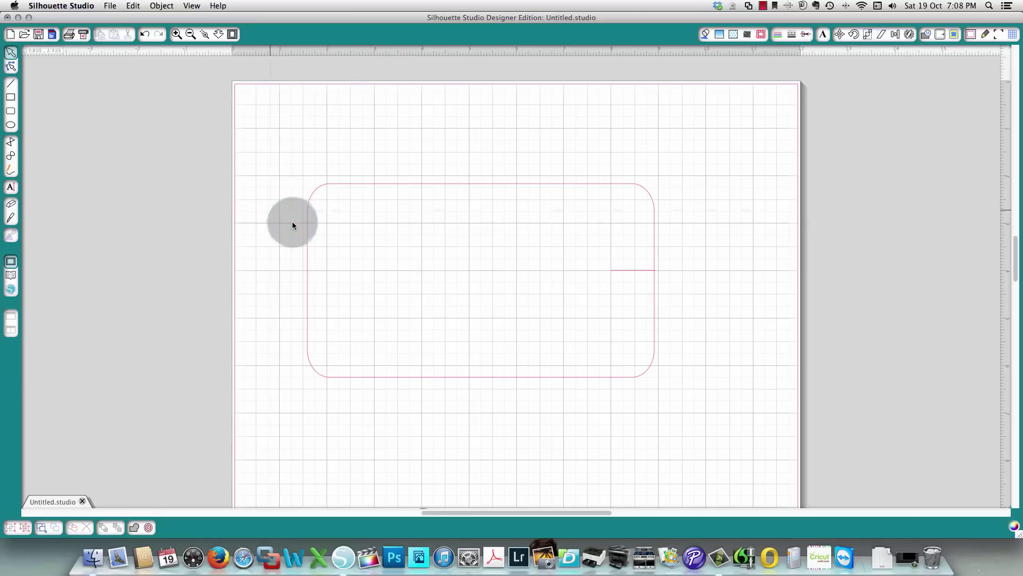
Step: Draw a small rounded rectangle about 1.5 by 2.5 in, placed over the left edge of the large rounded rectangle
{"action": "left_click", "coordinate": [11, 110]}
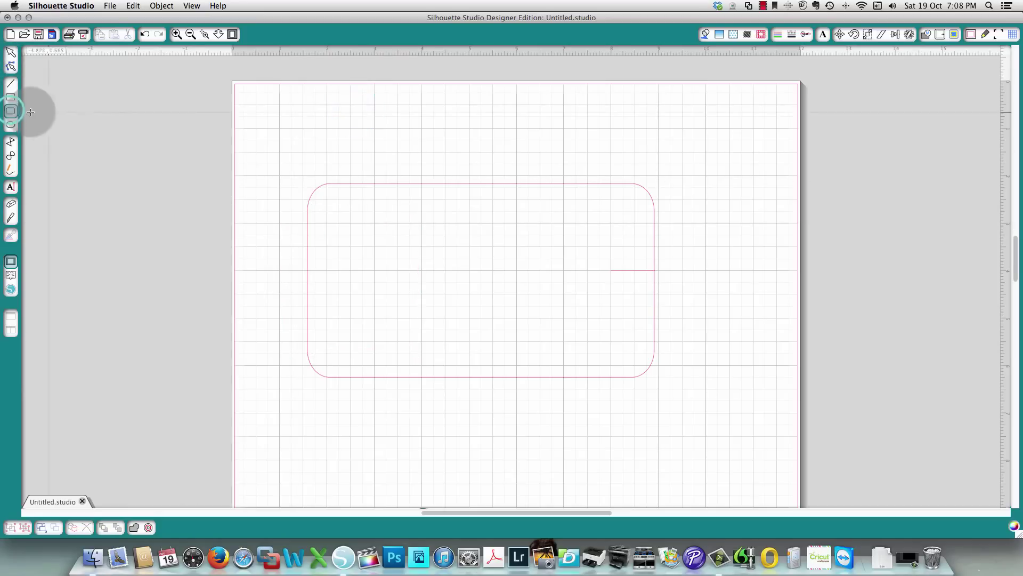
{"action": "left_click_drag", "start_coordinate": [275, 105], "coordinate": [346, 166]}
{"action": "left_click", "coordinate": [12, 52]}
{"action": "left_click_drag", "start_coordinate": [332, 105], "coordinate": [329, 215]}
{"action": "left_click", "coordinate": [337, 310]}
{"action": "left_click_drag", "start_coordinate": [327, 322], "coordinate": [332, 344]}
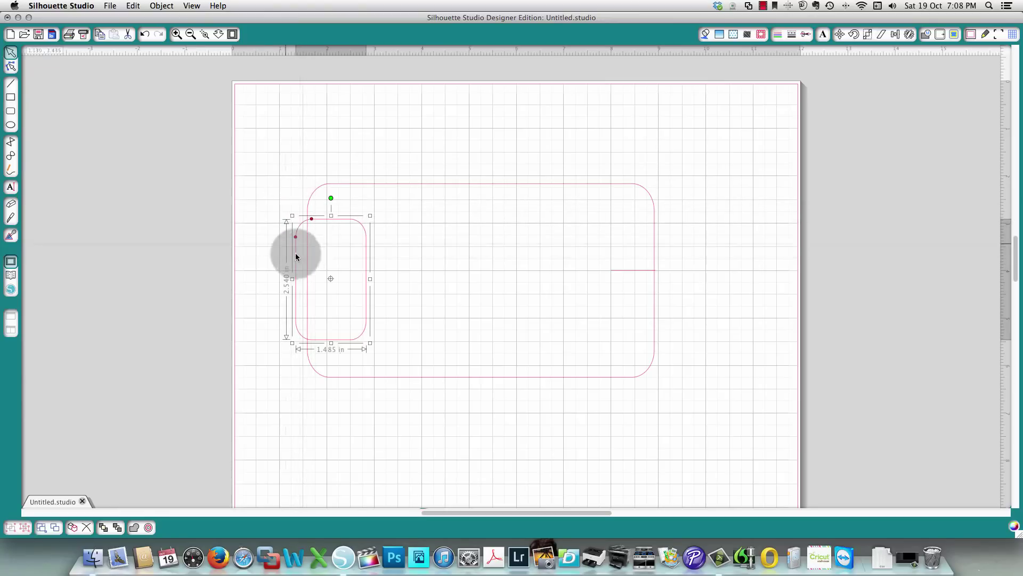
Step: Weld the small and large rounded rectangles into one shape and deselect it
{"action": "left_click_drag", "start_coordinate": [238, 137], "coordinate": [342, 349]}
{"action": "left_click", "coordinate": [135, 528]}
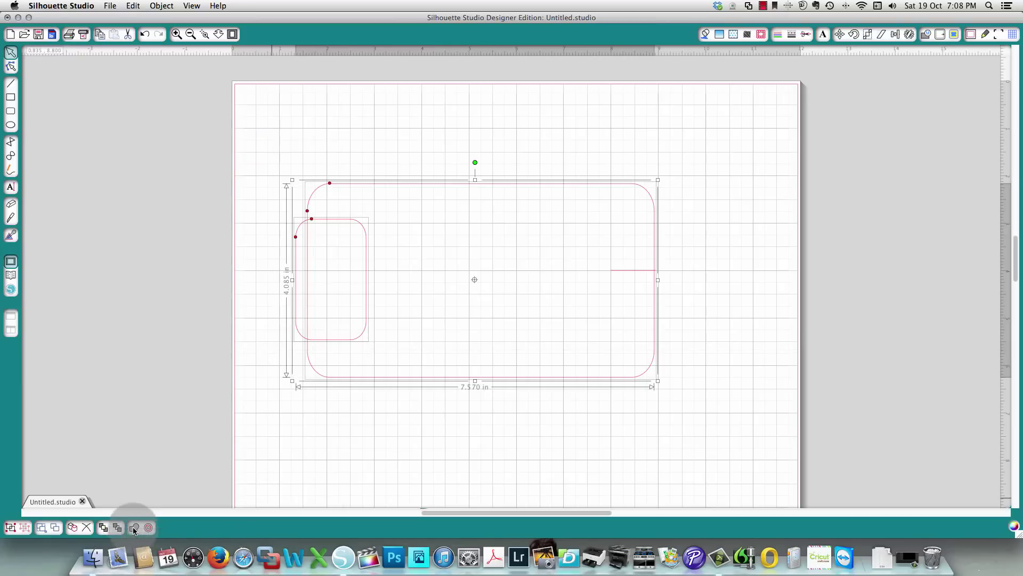
{"action": "left_click", "coordinate": [192, 219]}
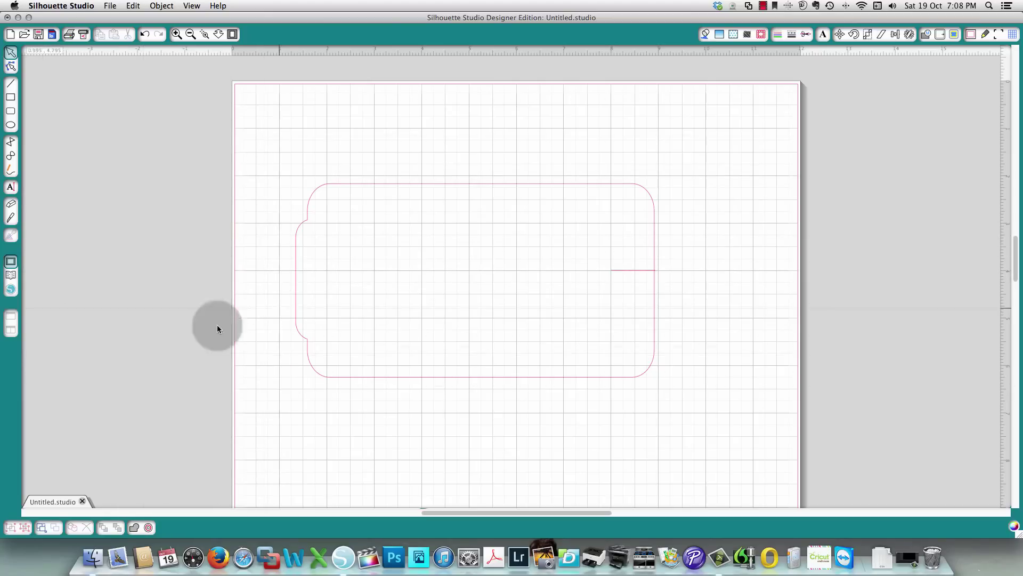
Step: Check the cut style of the welded shape and the short line selected together
{"action": "left_click_drag", "start_coordinate": [254, 140], "coordinate": [706, 423]}
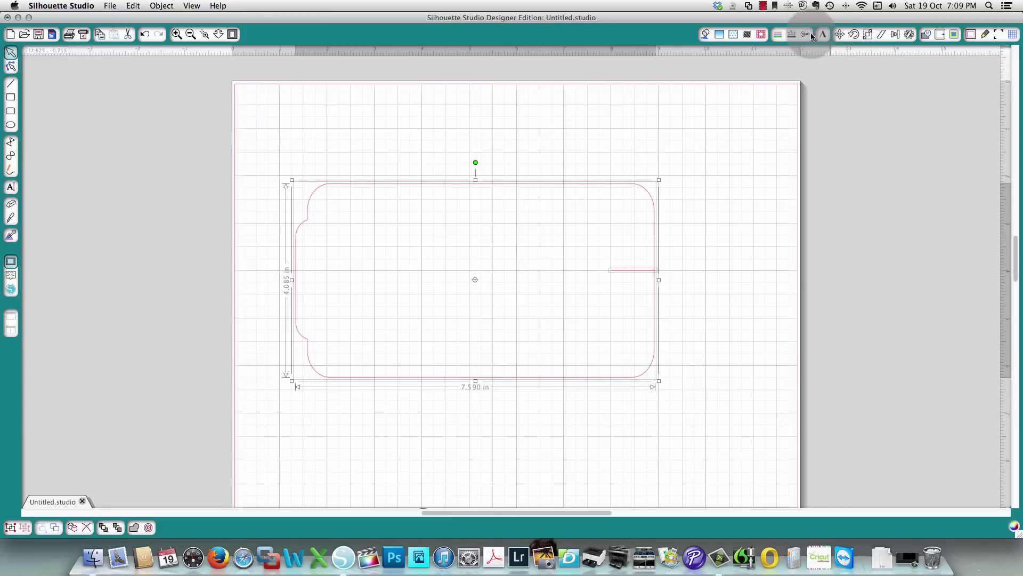
{"action": "left_click", "coordinate": [806, 34]}
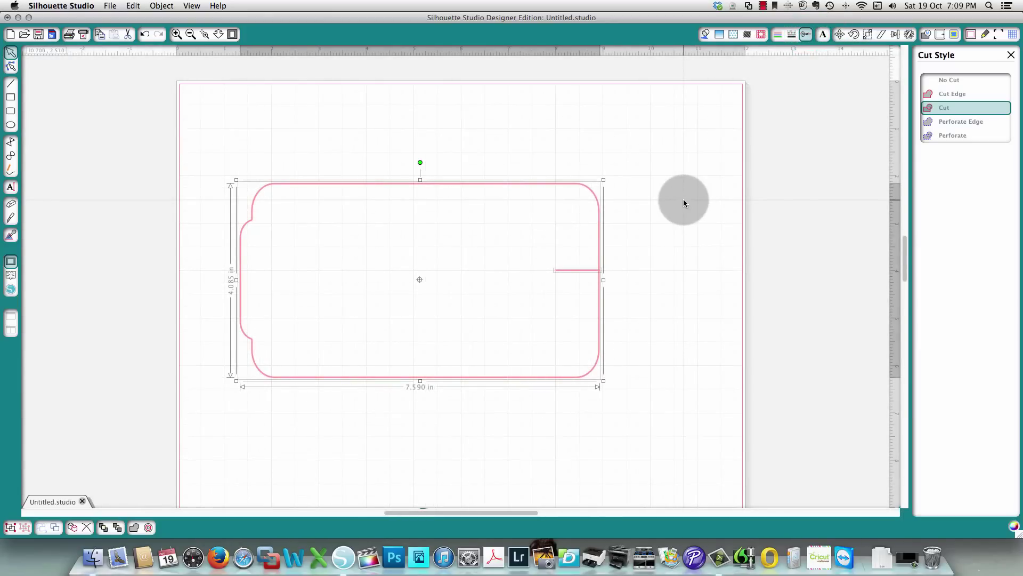
{"action": "left_click", "coordinate": [1011, 55]}
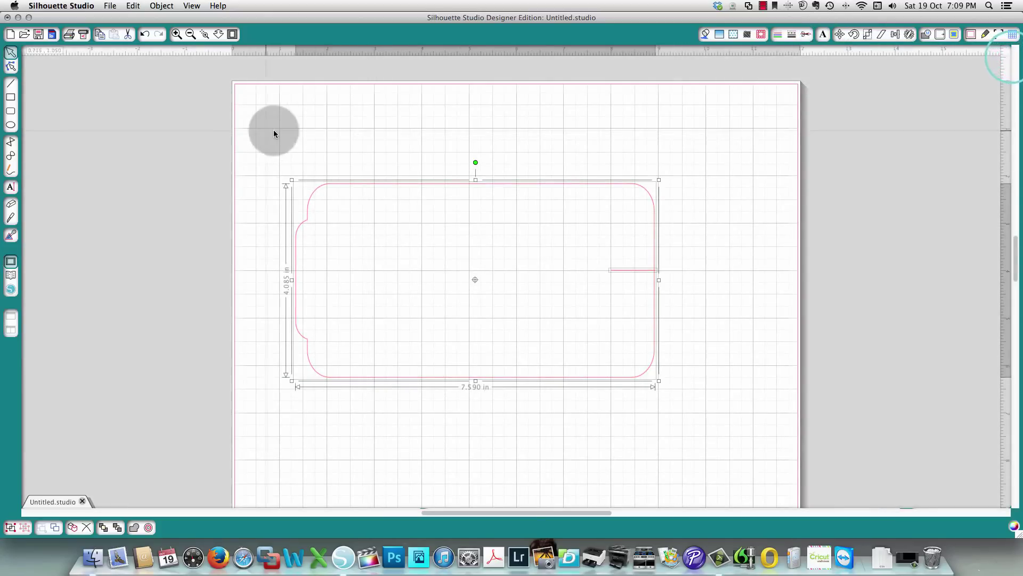
Step: Delete the welded shape with the short line and draw a large circle on the empty page
{"action": "left_click_drag", "start_coordinate": [247, 125], "coordinate": [629, 389]}
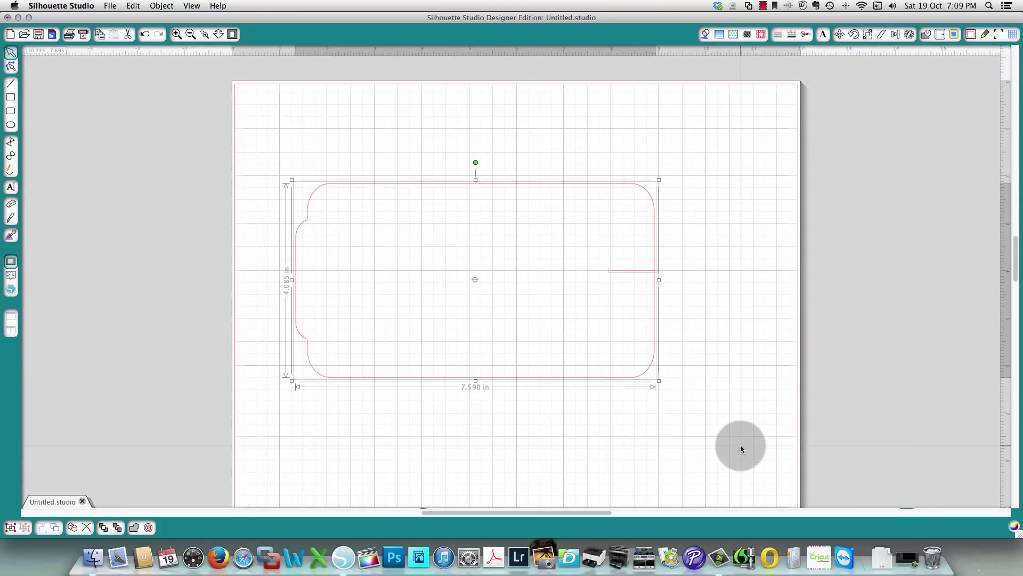
{"action": "key", "text": "Delete"}
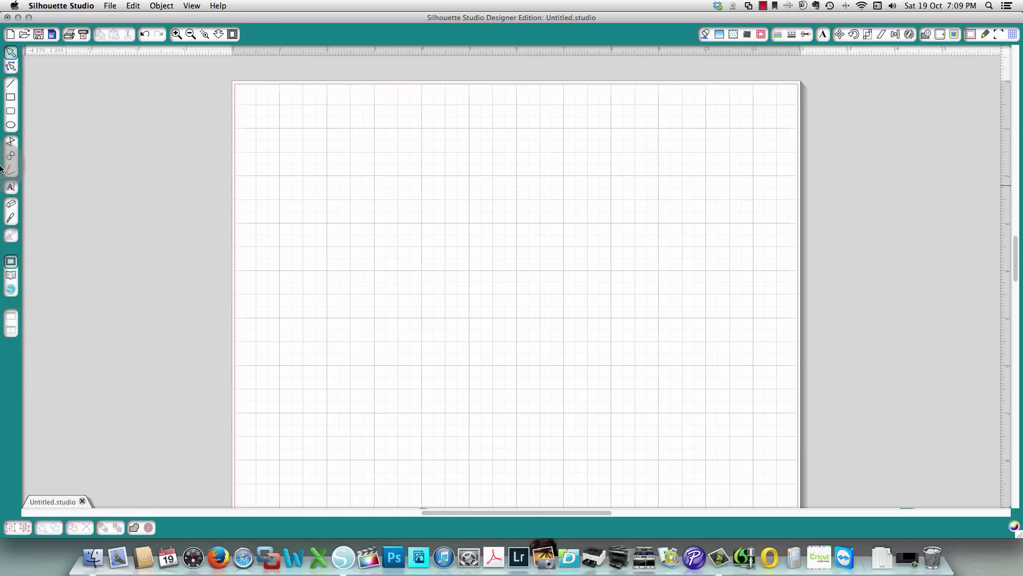
{"action": "left_click", "coordinate": [10, 125]}
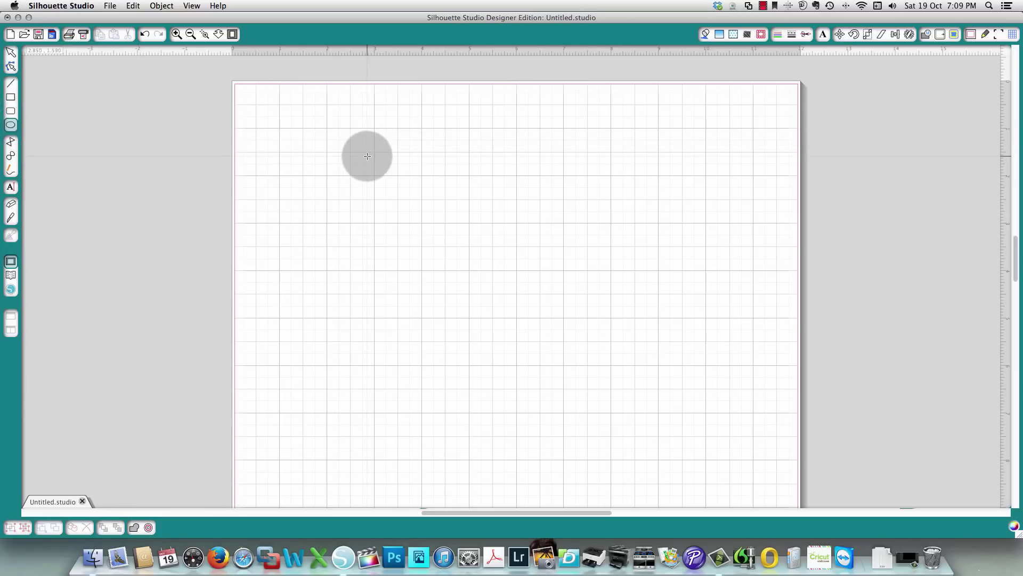
{"action": "left_click_drag", "start_coordinate": [337, 138], "coordinate": [650, 449]}
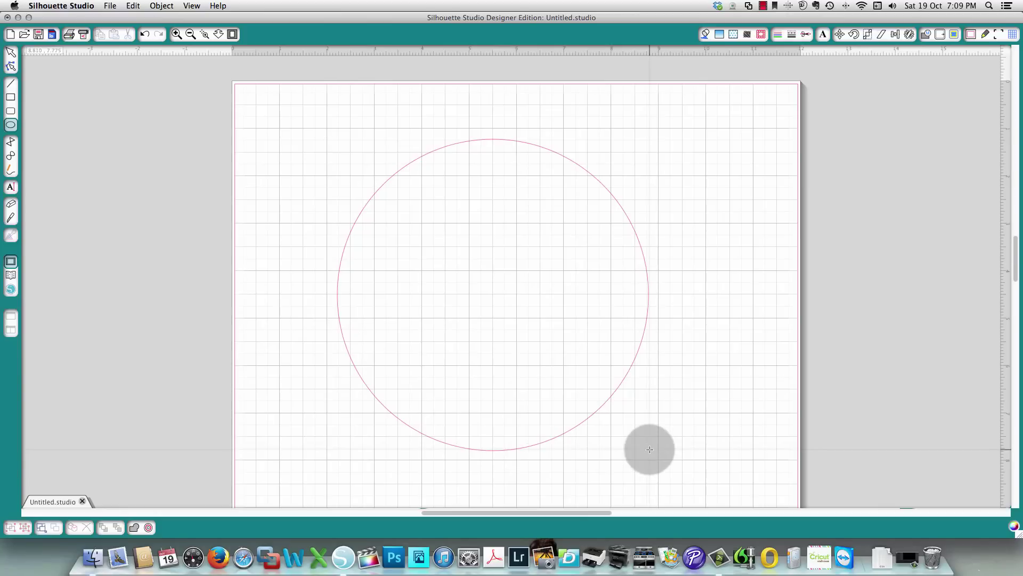
Step: Create an internal offset of the large circle at a distance of 0.275 in and deselect it
{"action": "left_click", "coordinate": [10, 52]}
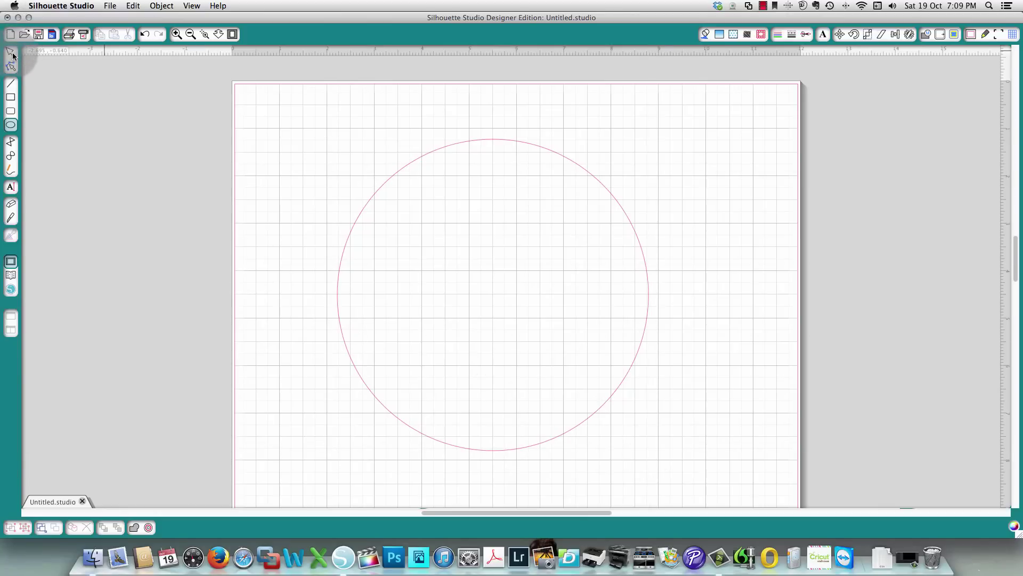
{"action": "left_click", "coordinate": [518, 144]}
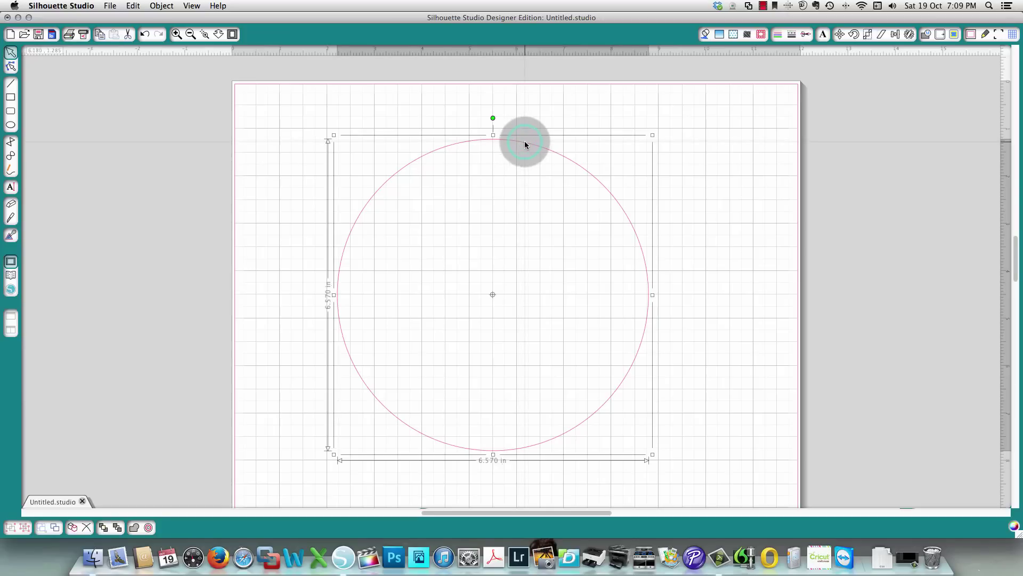
{"action": "left_click", "coordinate": [941, 35]}
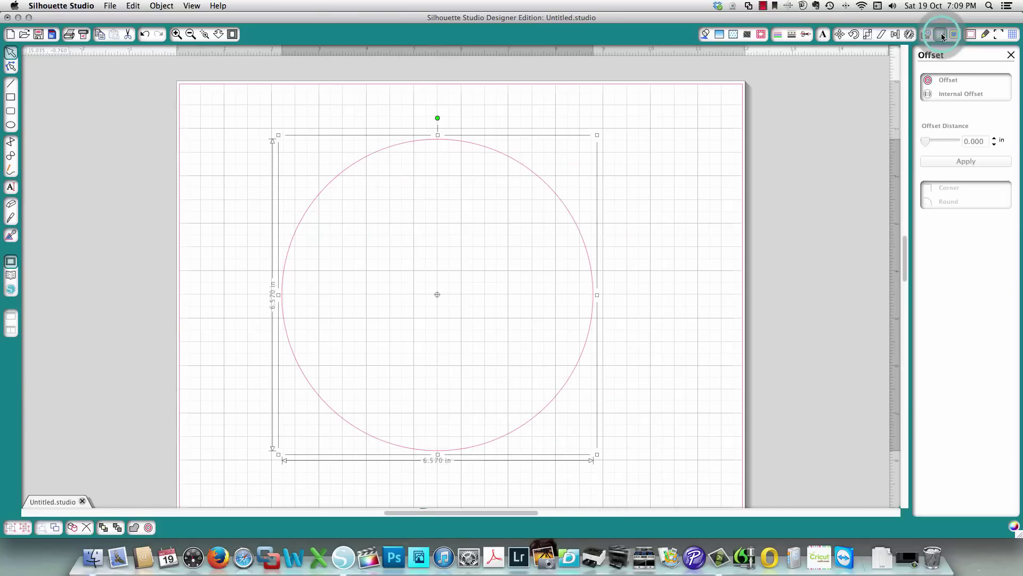
{"action": "left_click", "coordinate": [964, 94]}
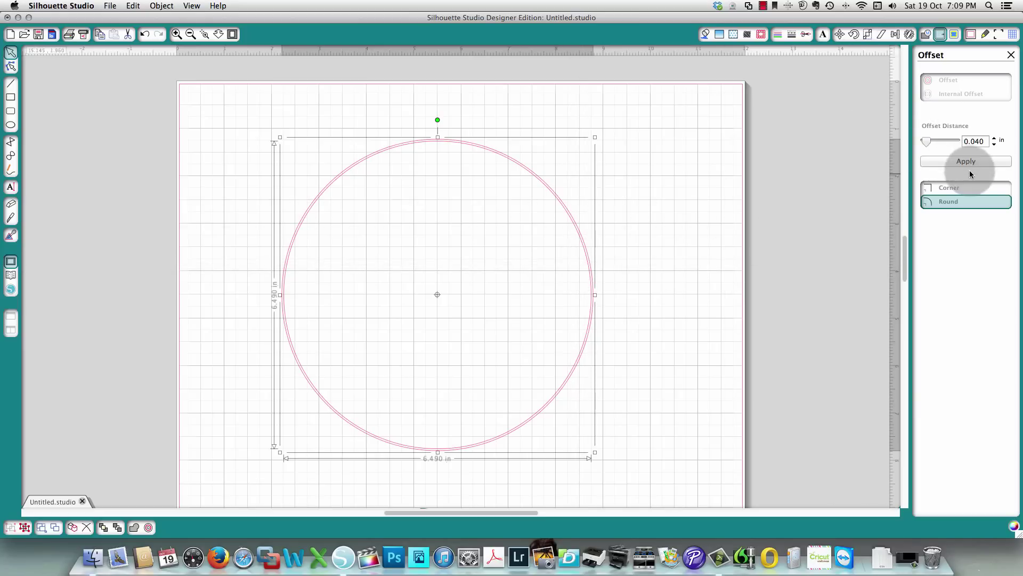
{"action": "left_click", "coordinate": [994, 138]}
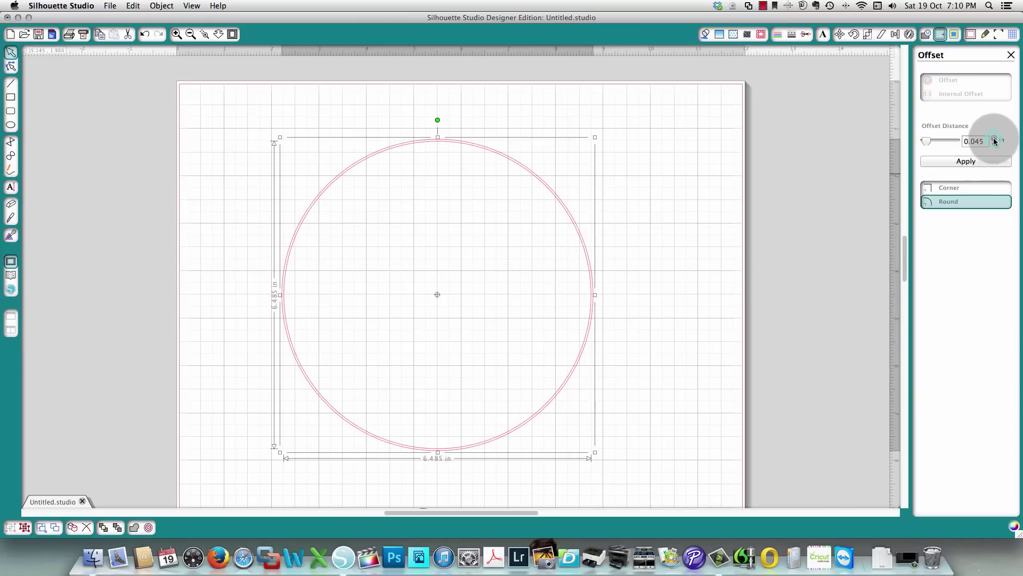
{"action": "left_click", "coordinate": [994, 138]}
{"action": "left_click", "coordinate": [994, 138]}
{"action": "left_click", "coordinate": [994, 138]}
{"action": "left_click", "coordinate": [994, 139]}
{"action": "left_click", "coordinate": [994, 138]}
{"action": "left_click", "coordinate": [994, 138]}
{"action": "left_click", "coordinate": [994, 138]}
{"action": "left_click", "coordinate": [994, 139]}
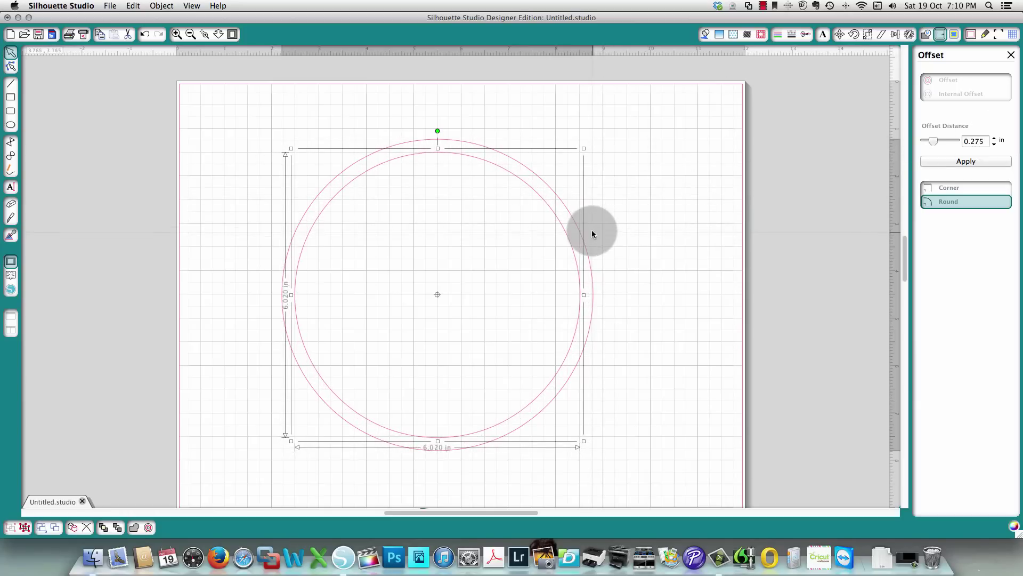
{"action": "left_click", "coordinate": [942, 162]}
{"action": "left_click", "coordinate": [681, 216]}
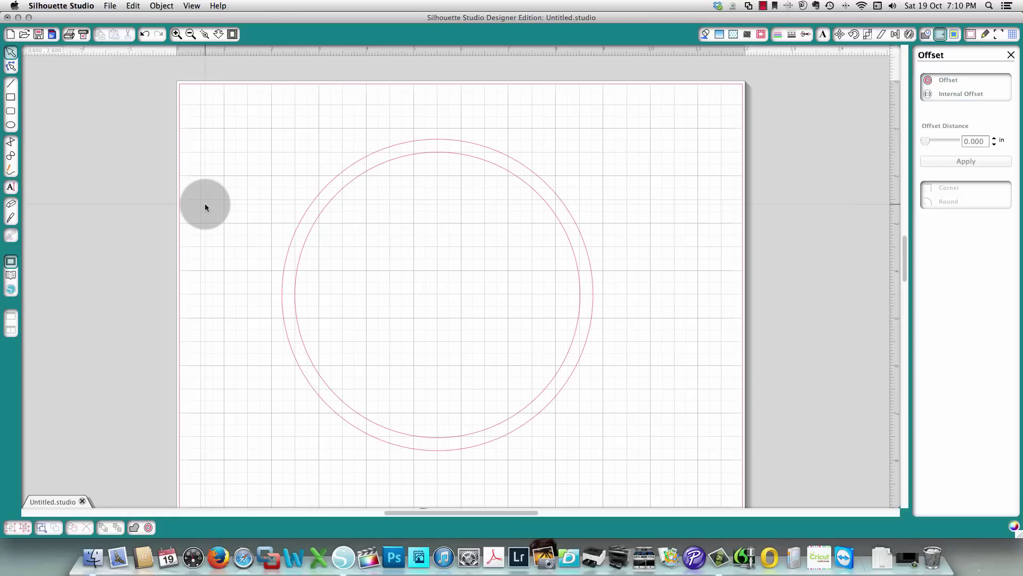
Step: Combine the two concentric circles into a compound path and deselect it
{"action": "left_click_drag", "start_coordinate": [205, 203], "coordinate": [395, 361]}
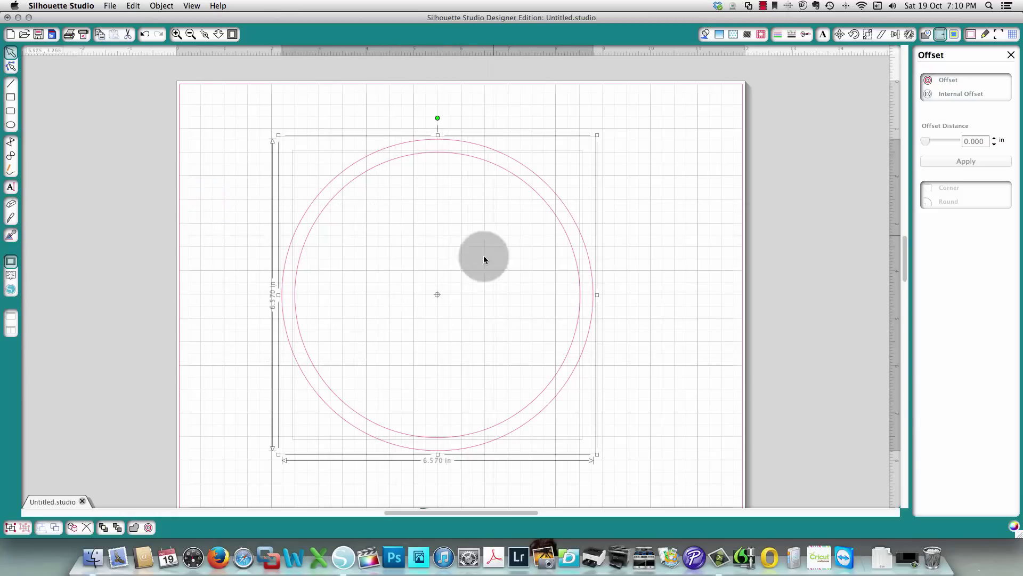
{"action": "right_click", "coordinate": [535, 193]}
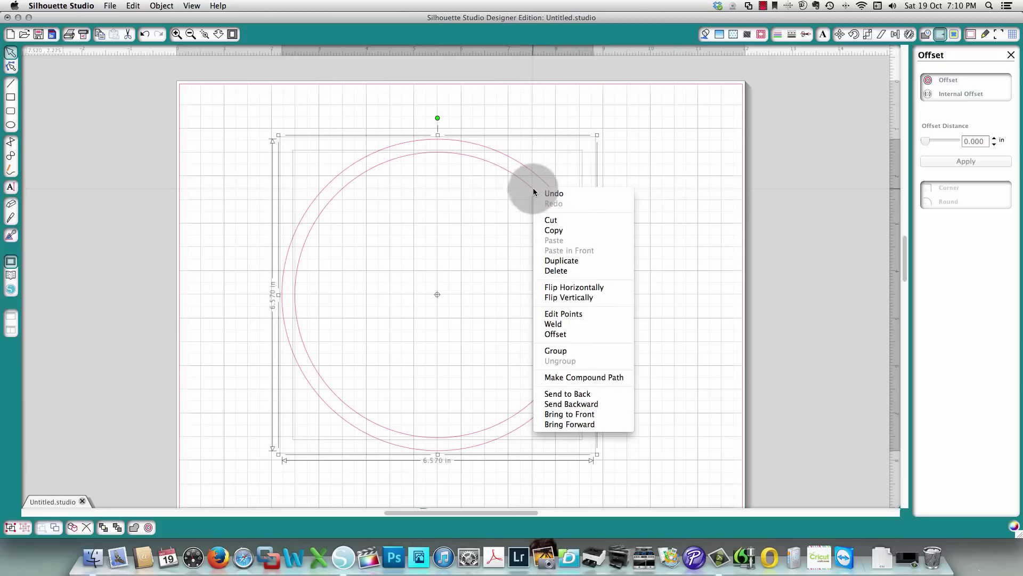
{"action": "left_click", "coordinate": [602, 377]}
{"action": "left_click", "coordinate": [638, 223]}
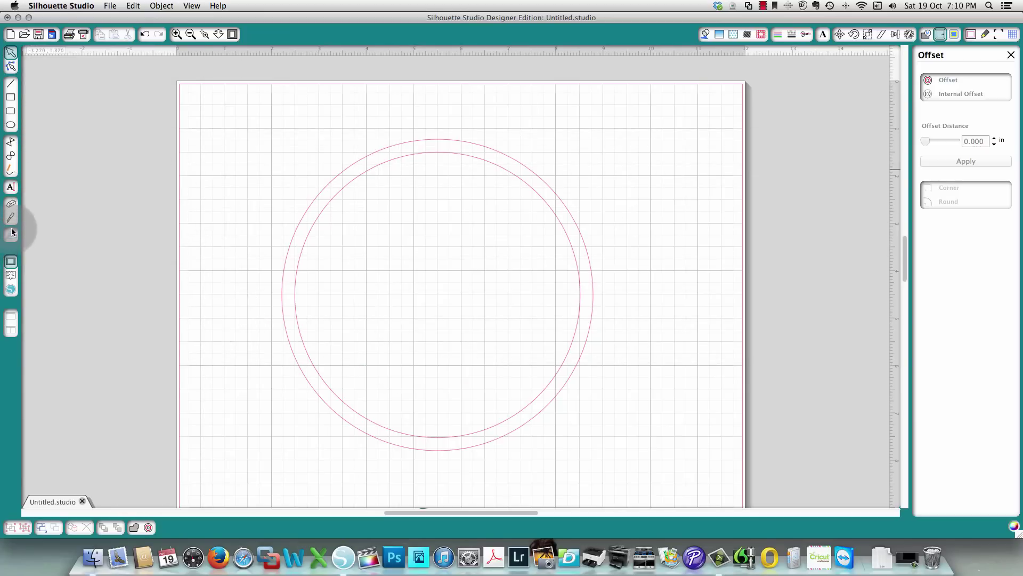
{"action": "left_click", "coordinate": [11, 189]}
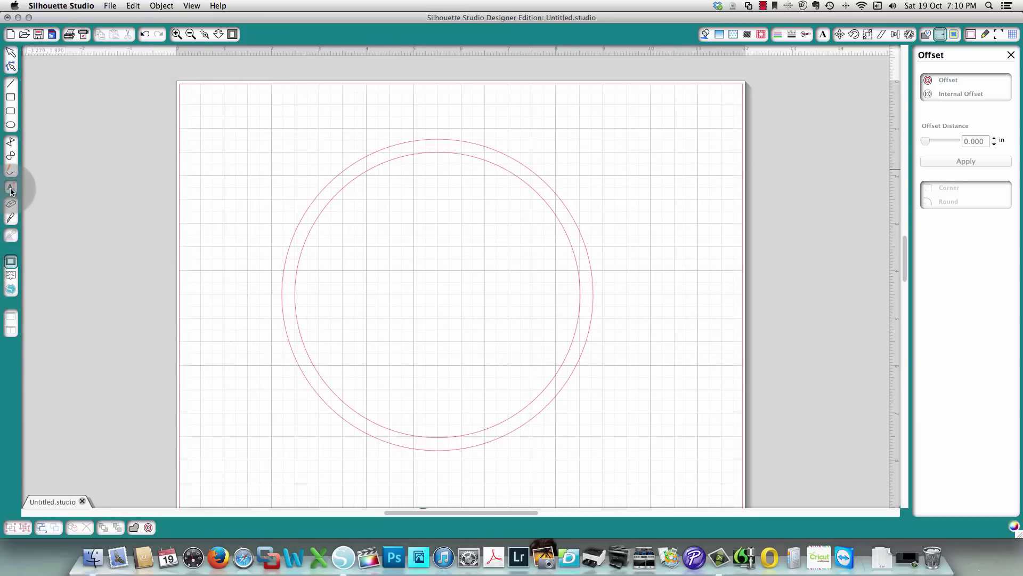
{"action": "left_click", "coordinate": [218, 130]}
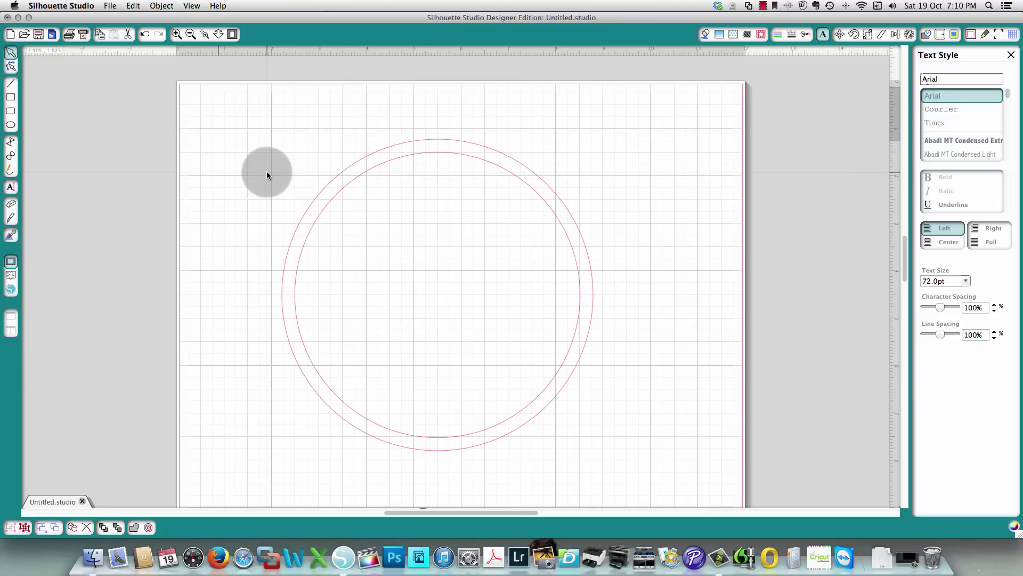
{"action": "type", "text": "newbie"}
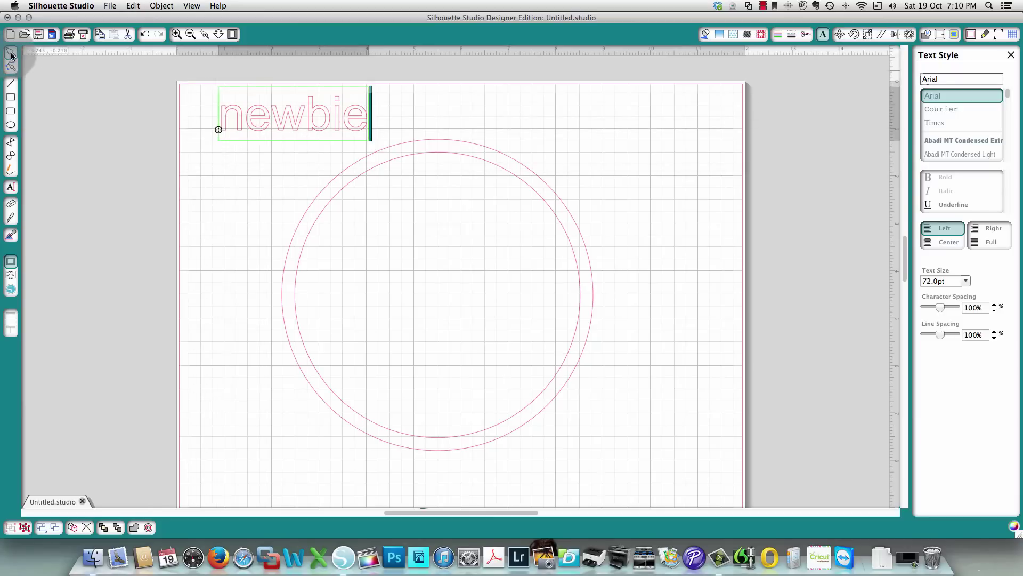
{"action": "left_click", "coordinate": [221, 211]}
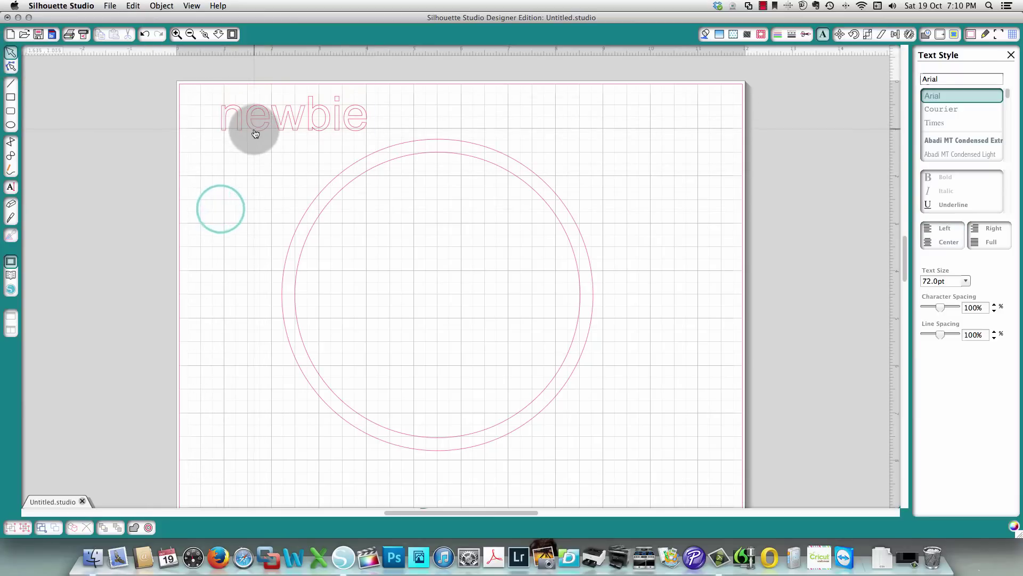
{"action": "left_click", "coordinate": [254, 128]}
{"action": "key", "text": "Delete"}
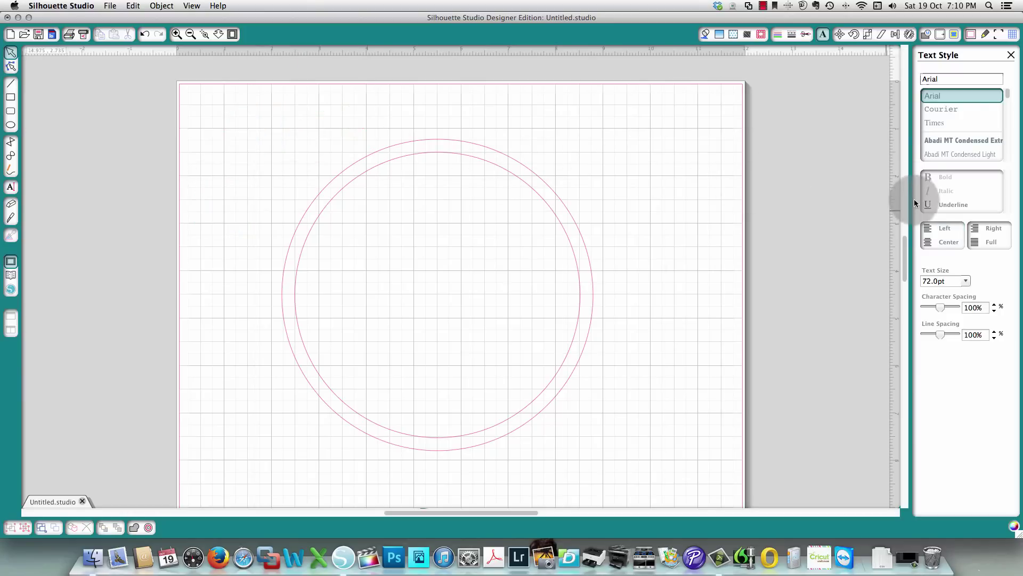
Step: Add the text "newbie" in the Braggadocio font near the page's upper-left corner, above the ring
{"action": "scroll", "coordinate": [955, 115], "scroll_direction": "down", "scroll_amount": 5}
{"action": "scroll", "coordinate": [954, 116], "scroll_direction": "down", "scroll_amount": 10}
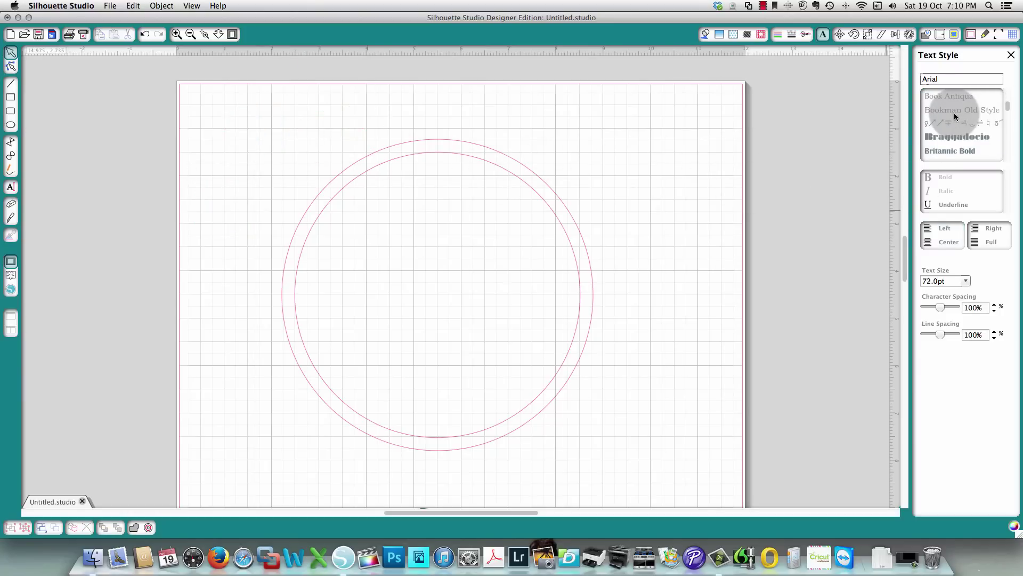
{"action": "scroll", "coordinate": [954, 116], "scroll_direction": "down", "scroll_amount": 3}
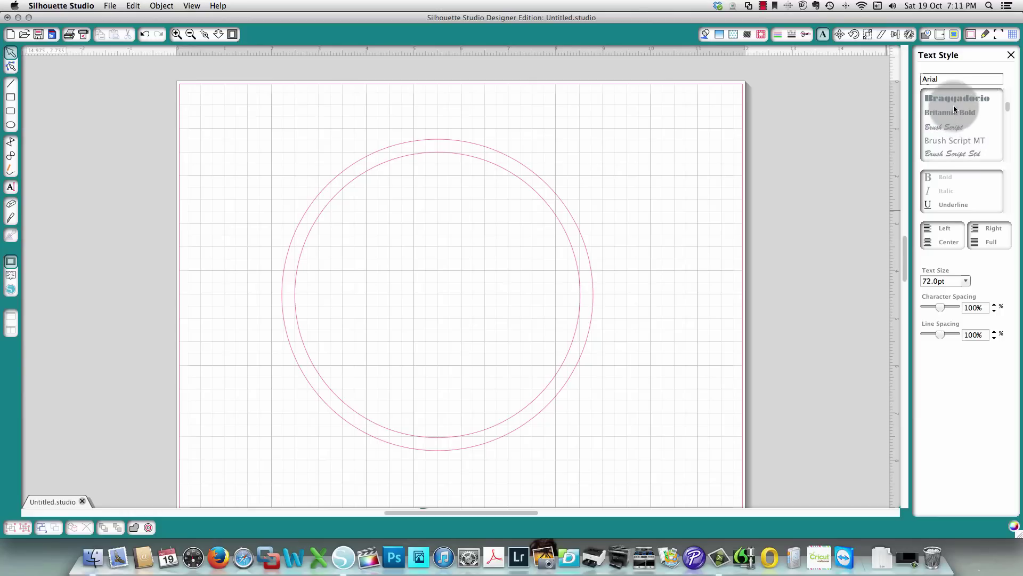
{"action": "left_click", "coordinate": [954, 98]}
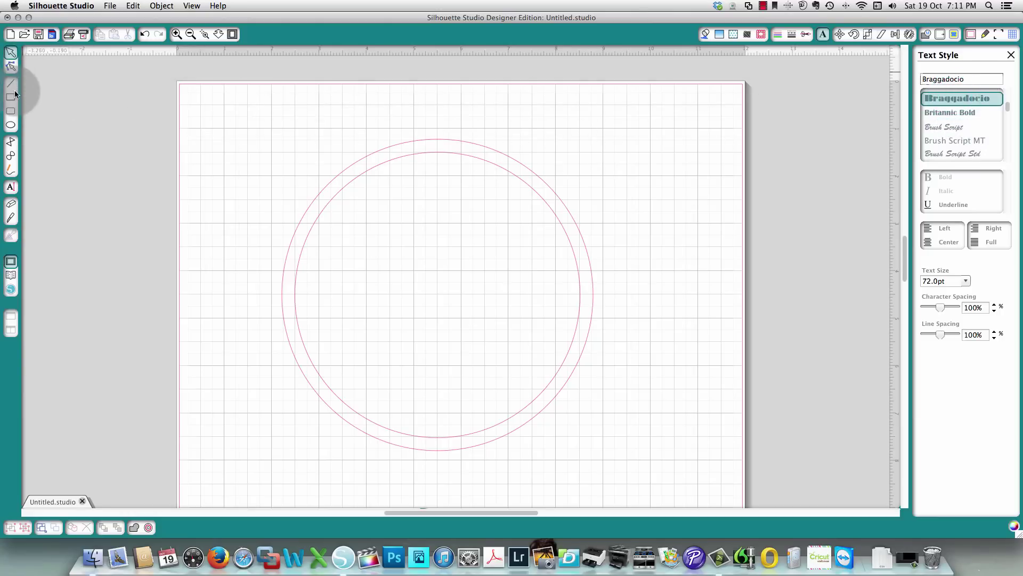
{"action": "left_click", "coordinate": [11, 186]}
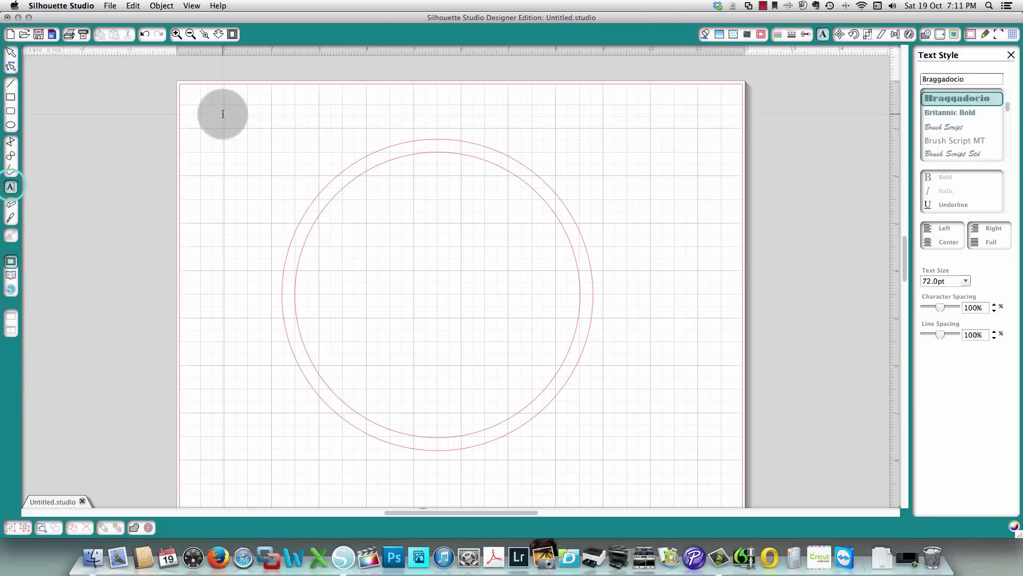
{"action": "left_click", "coordinate": [222, 113]}
{"action": "type", "text": "new"}
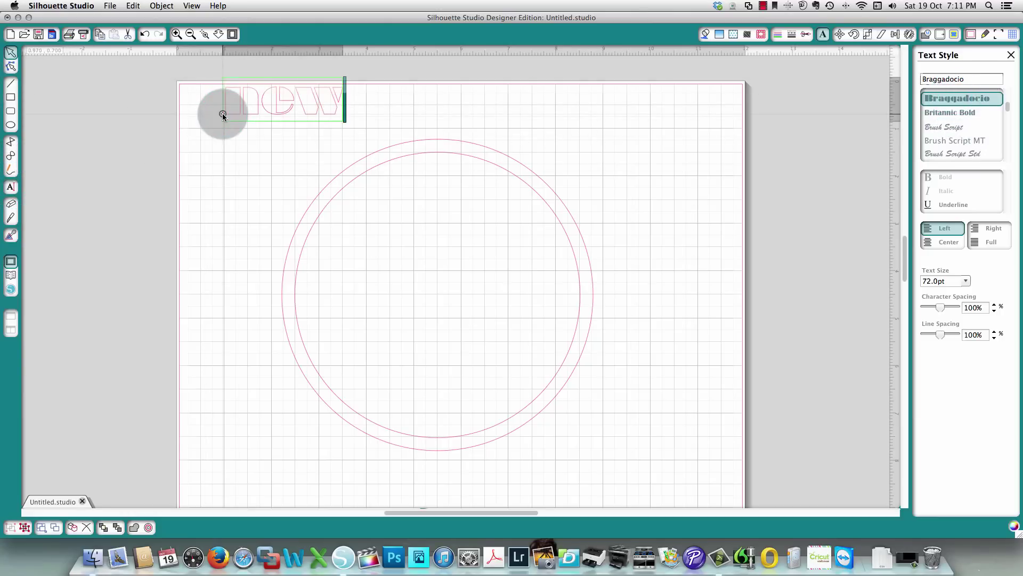
{"action": "type", "text": "bie"}
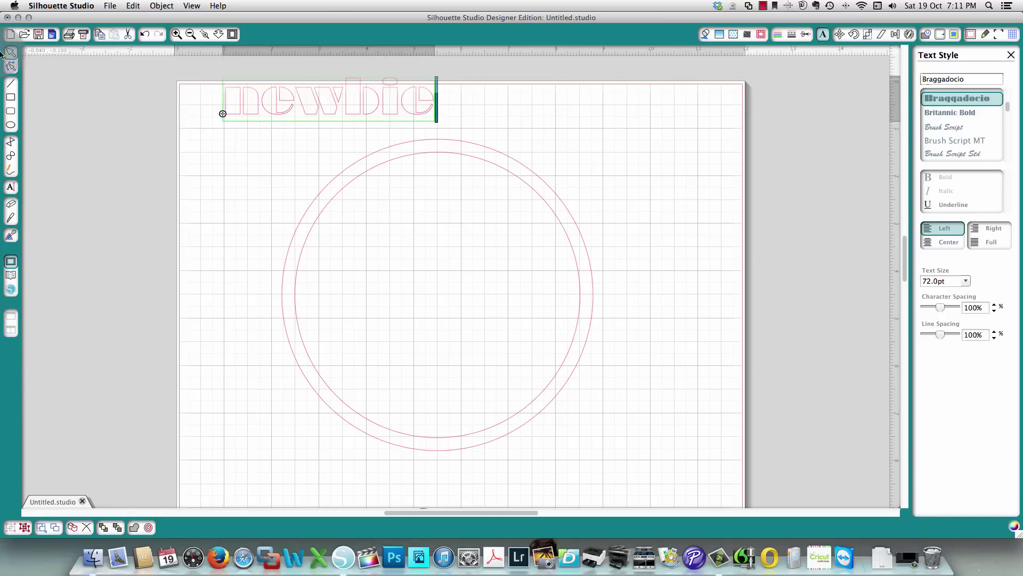
Step: Attach the "newbie" text to the inner circle so it curves along the ring's lower arc
{"action": "left_click", "coordinate": [236, 103]}
{"action": "left_click", "coordinate": [223, 114]}
{"action": "mouse_move", "coordinate": [222, 114]}
{"action": "left_mouse_down"}
{"action": "mouse_move", "coordinate": [336, 358]}
{"action": "mouse_move", "coordinate": [339, 394]}
{"action": "mouse_move", "coordinate": [338, 373]}
{"action": "mouse_move", "coordinate": [354, 393]}
{"action": "mouse_move", "coordinate": [459, 416]}
{"action": "mouse_move", "coordinate": [533, 362]}
{"action": "mouse_move", "coordinate": [344, 403]}
{"action": "mouse_move", "coordinate": [331, 393]}
{"action": "mouse_move", "coordinate": [413, 445]}
{"action": "mouse_move", "coordinate": [429, 426]}
{"action": "mouse_move", "coordinate": [530, 400]}
{"action": "mouse_move", "coordinate": [459, 423]}
{"action": "mouse_move", "coordinate": [434, 418]}
{"action": "mouse_move", "coordinate": [450, 419]}
{"action": "left_mouse_up"}
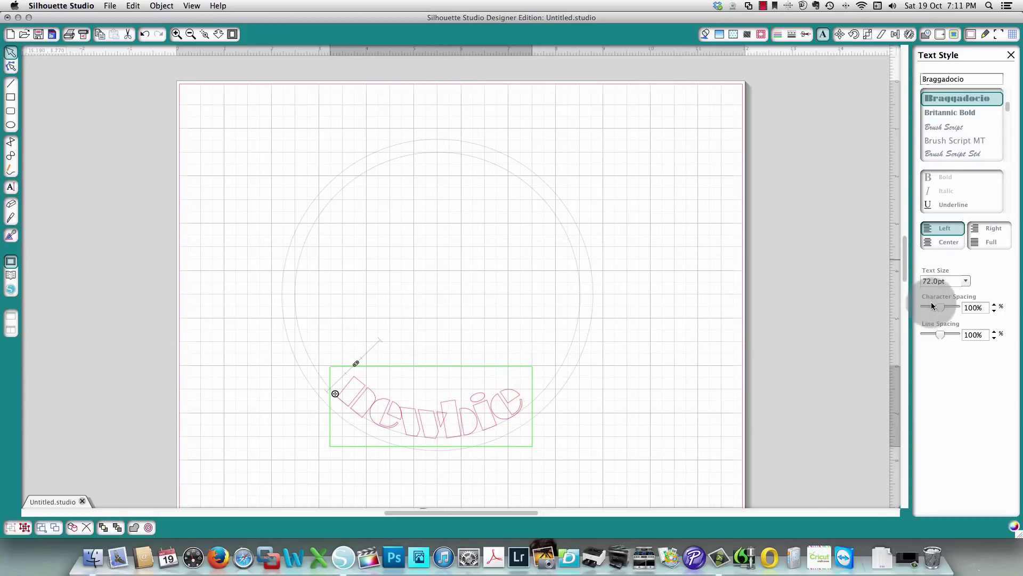
Step: Set the curved text's character spacing to 150%
{"action": "left_click", "coordinate": [994, 305]}
{"action": "left_click", "coordinate": [994, 305]}
{"action": "left_click", "coordinate": [994, 306]}
{"action": "left_click", "coordinate": [994, 306]}
{"action": "left_click", "coordinate": [994, 305]}
{"action": "left_click", "coordinate": [994, 305]}
{"action": "left_click", "coordinate": [994, 305]}
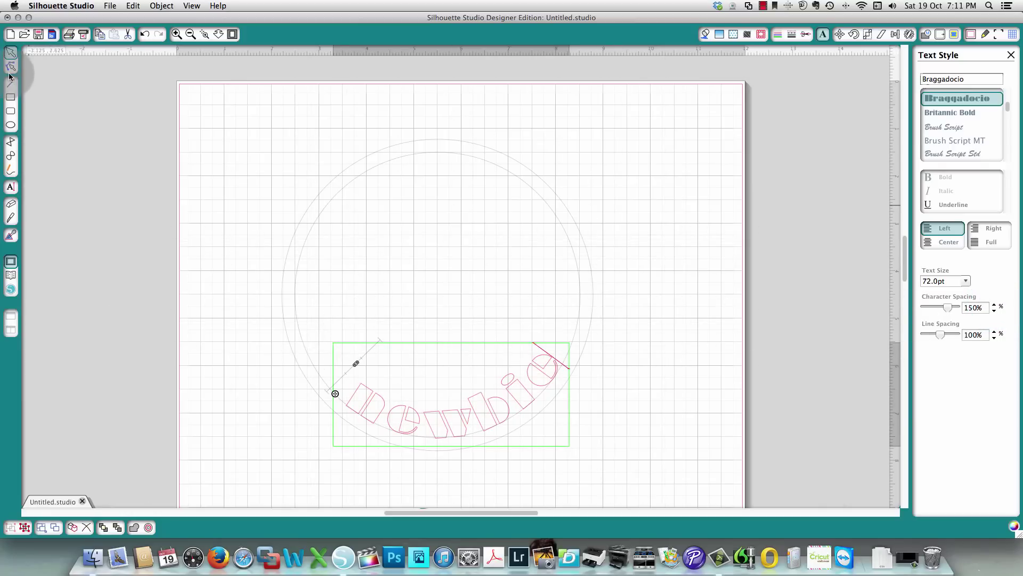
{"action": "left_click", "coordinate": [233, 176]}
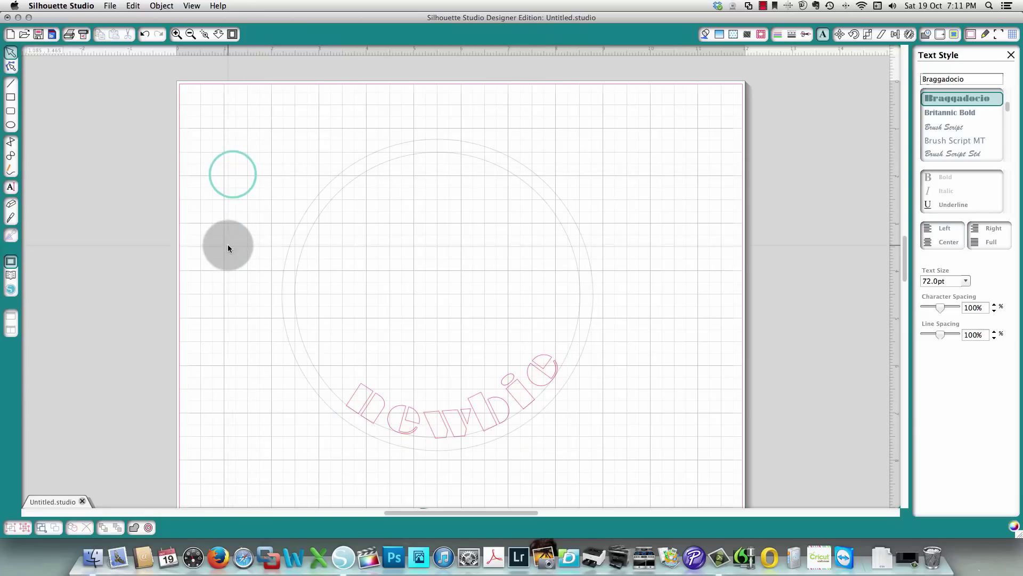
{"action": "left_click", "coordinate": [364, 409]}
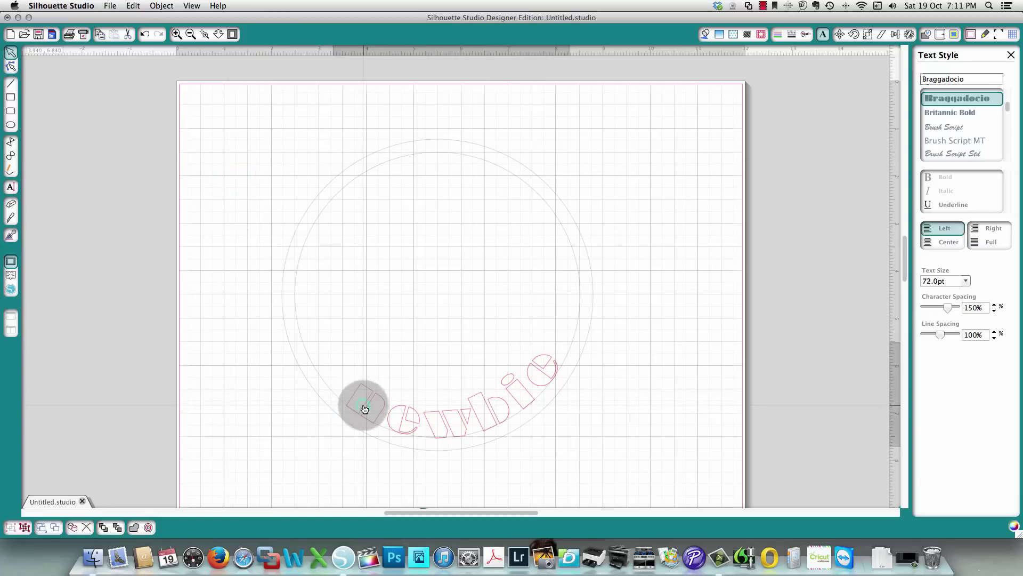
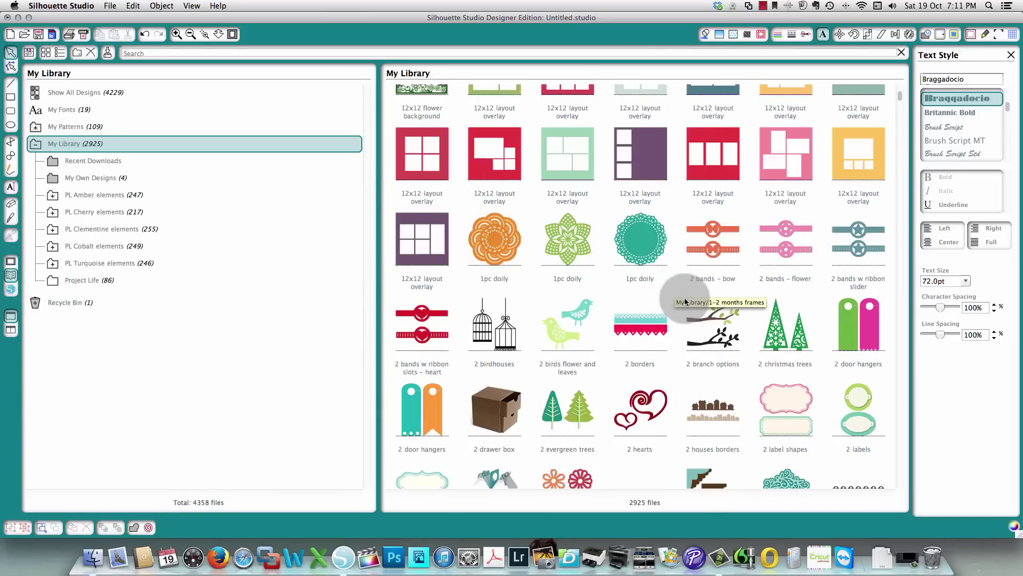
Step: Add the "9 hearts" library design to the page and move it sideways until it partly overhangs the page's right edge
{"action": "scroll", "coordinate": [686, 302], "scroll_direction": "down", "scroll_amount": 2}
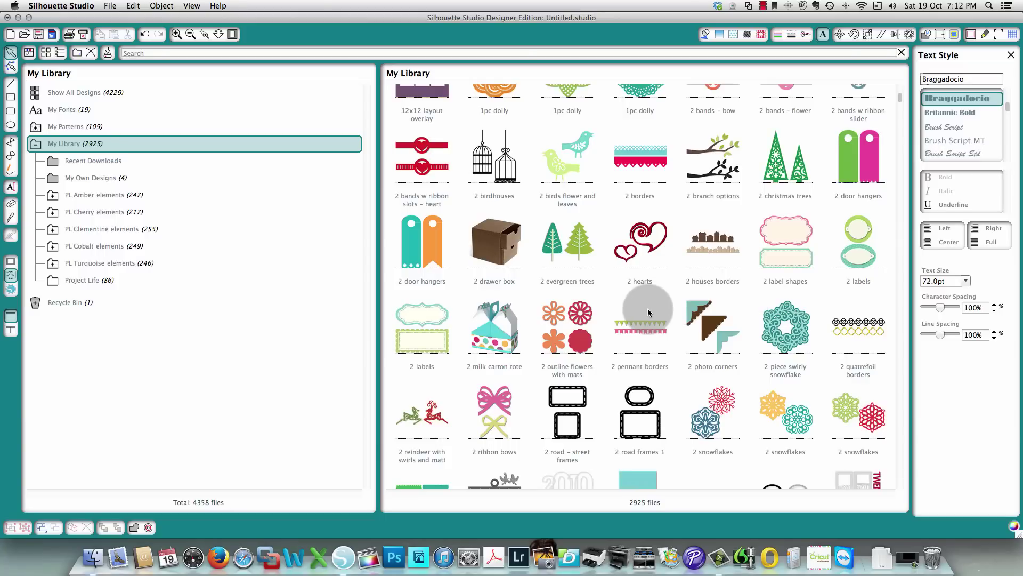
{"action": "scroll", "coordinate": [648, 312], "scroll_direction": "down", "scroll_amount": 13}
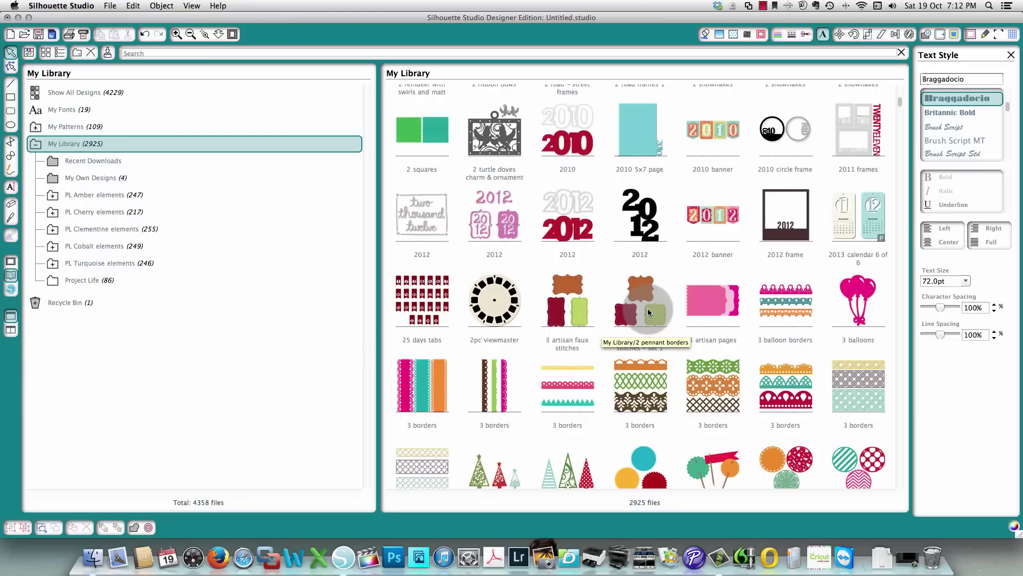
{"action": "scroll", "coordinate": [649, 311], "scroll_direction": "down", "scroll_amount": 18}
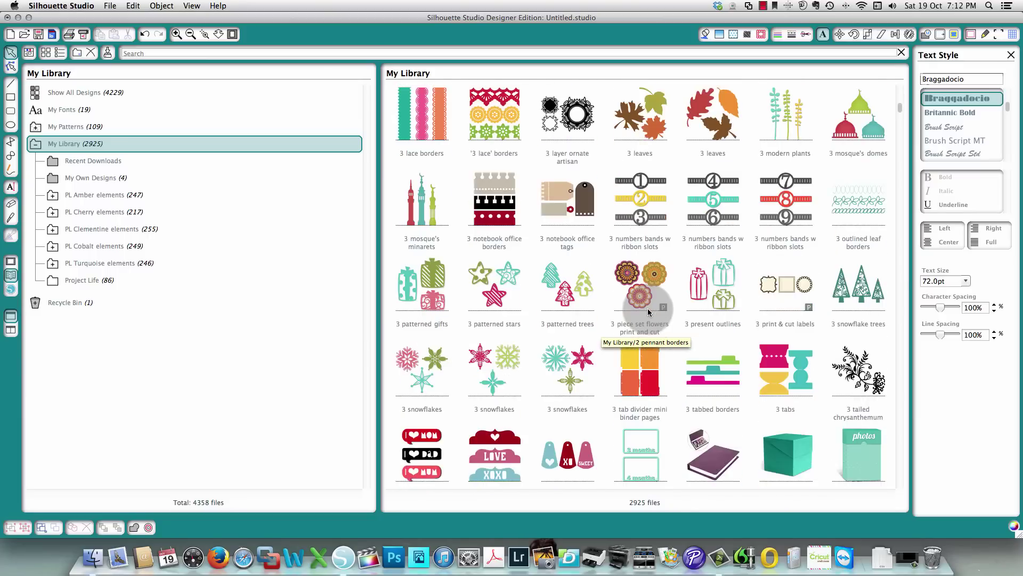
{"action": "scroll", "coordinate": [649, 312], "scroll_direction": "down", "scroll_amount": 20}
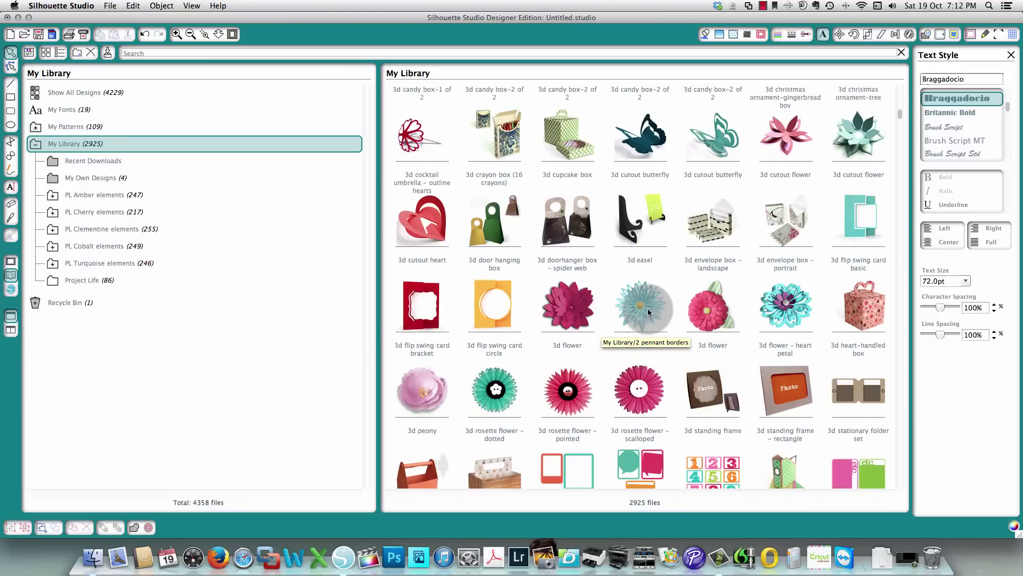
{"action": "scroll", "coordinate": [649, 312], "scroll_direction": "down", "scroll_amount": 20}
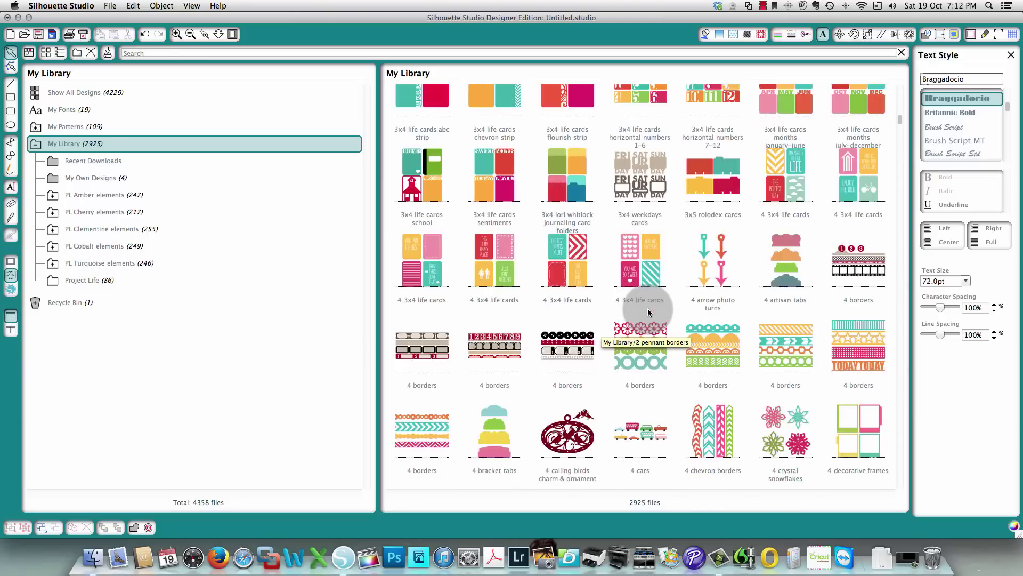
{"action": "scroll", "coordinate": [649, 312], "scroll_direction": "down", "scroll_amount": 20}
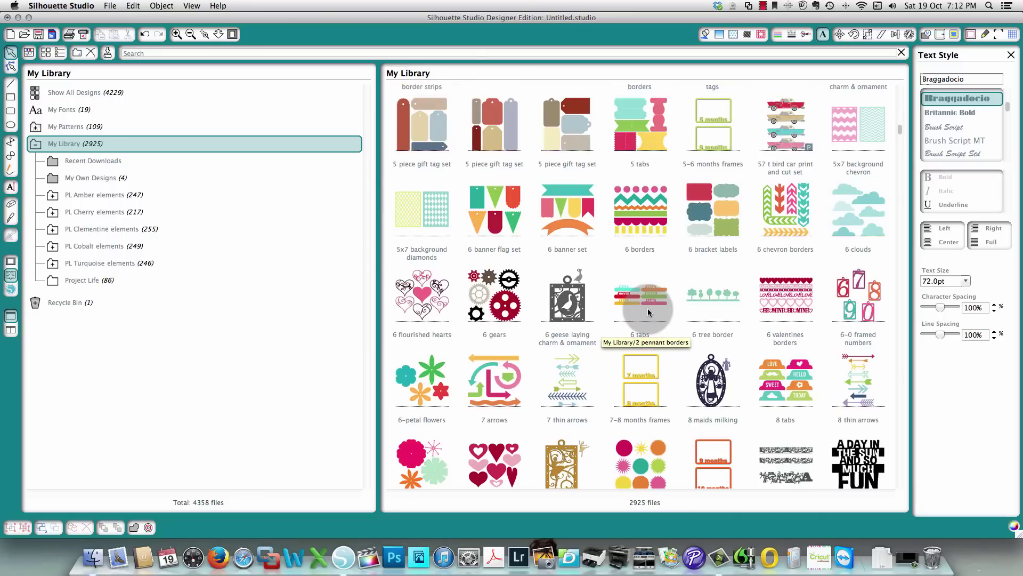
{"action": "scroll", "coordinate": [648, 312], "scroll_direction": "down", "scroll_amount": 20}
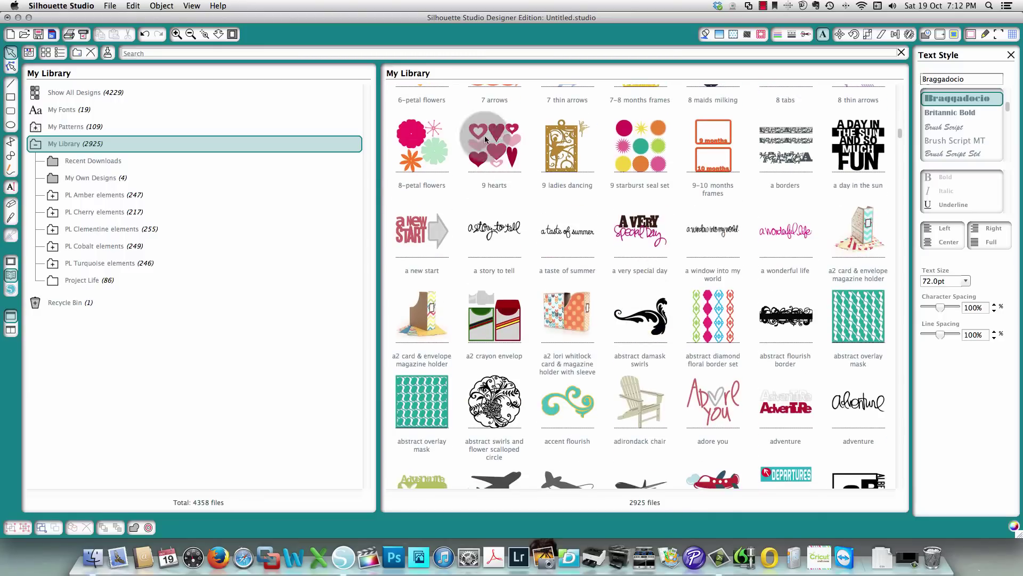
{"action": "double_click", "coordinate": [485, 140]}
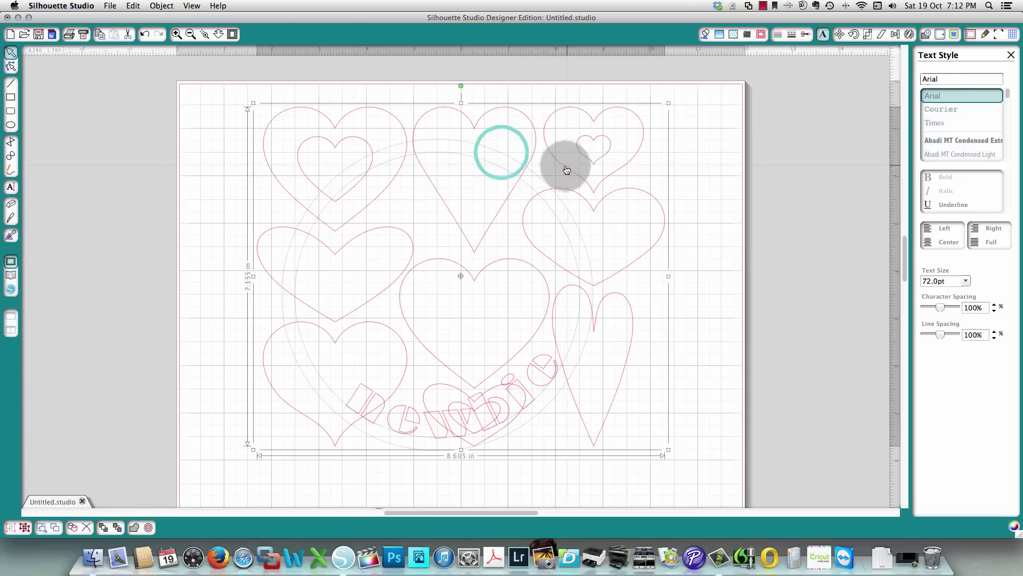
{"action": "left_click_drag", "start_coordinate": [566, 170], "coordinate": [768, 167]}
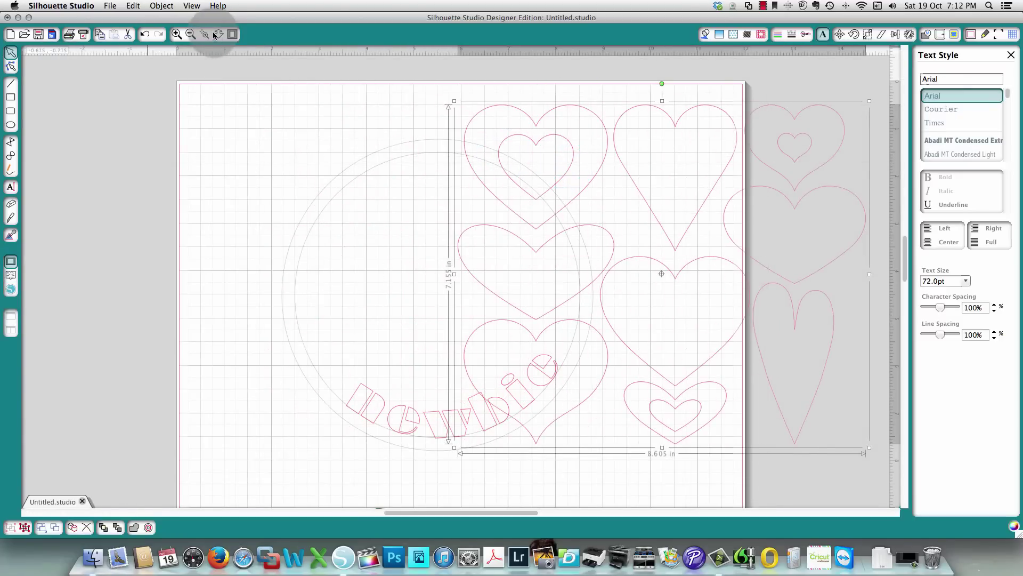
Step: Move the "9 hearts" design entirely off the page beside its edge and ungroup it into separate hearts
{"action": "left_click", "coordinate": [189, 34]}
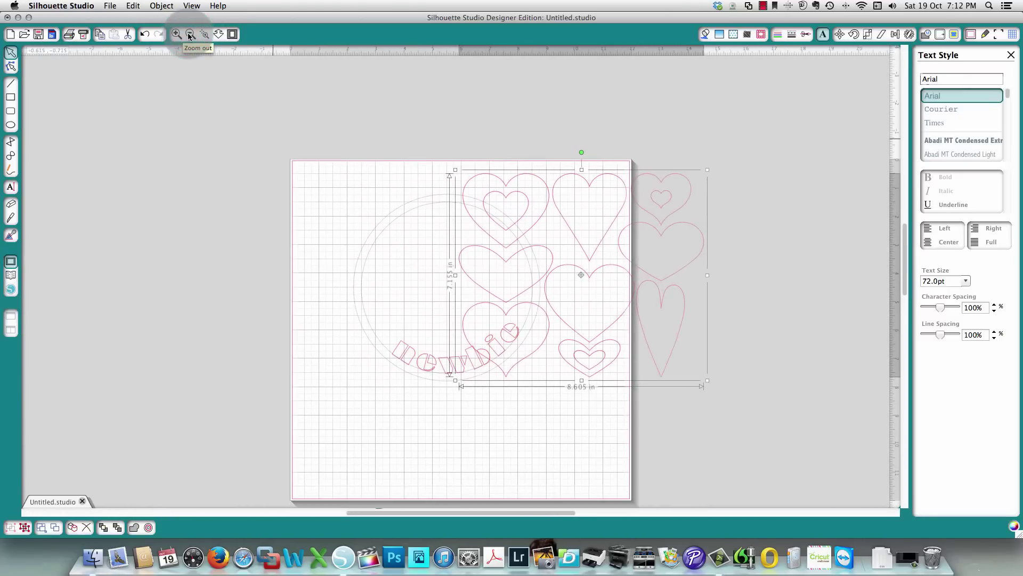
{"action": "left_click", "coordinate": [190, 34]}
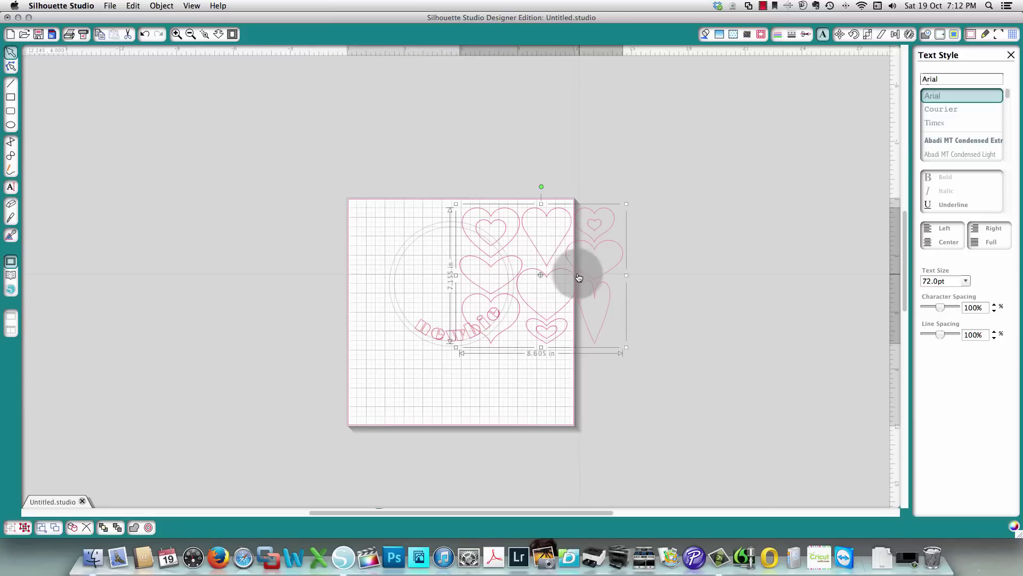
{"action": "left_click_drag", "start_coordinate": [579, 277], "coordinate": [709, 269]}
{"action": "right_click", "coordinate": [715, 262]}
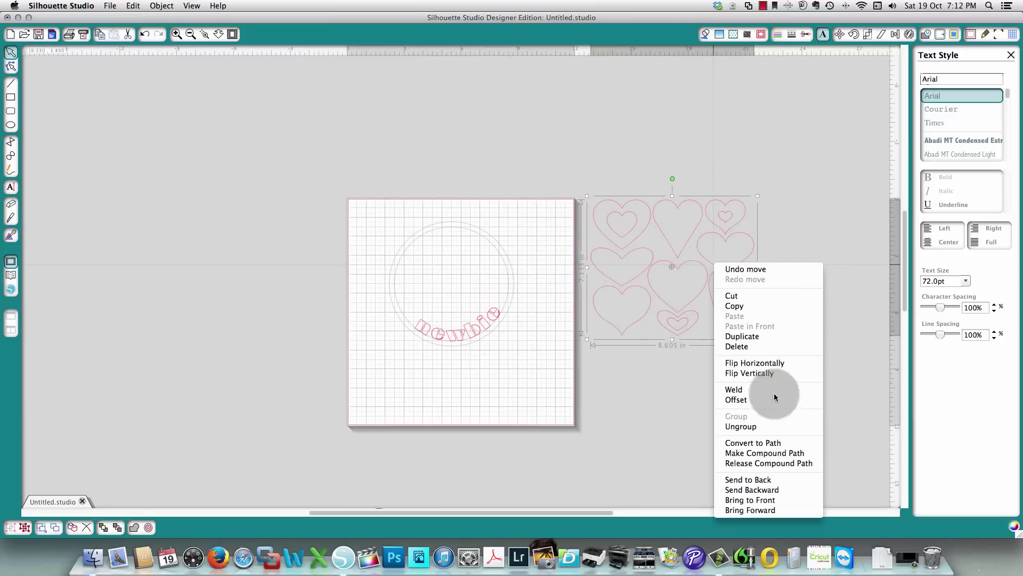
{"action": "left_click", "coordinate": [774, 430]}
{"action": "left_click", "coordinate": [688, 407]}
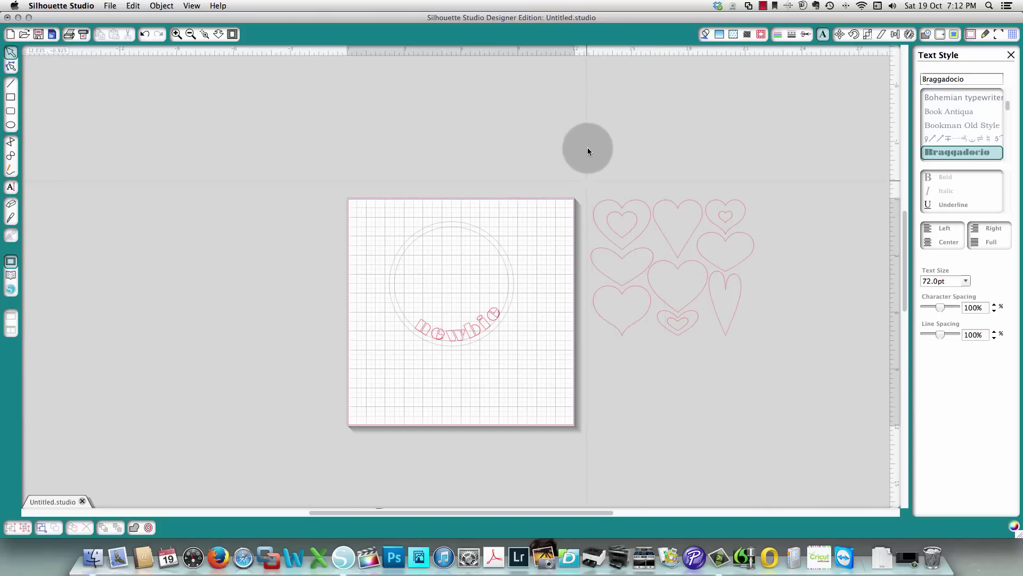
Step: Move the wide heart into the ring and stretch it to about 5.155 in wide by 4.425 in tall
{"action": "left_click_drag", "start_coordinate": [614, 259], "coordinate": [421, 247]}
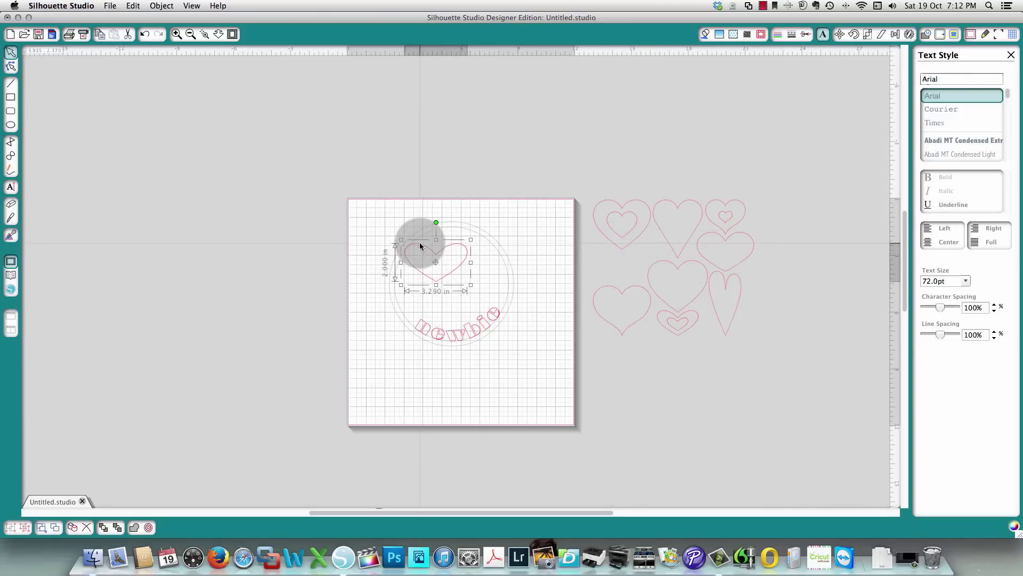
{"action": "left_click_drag", "start_coordinate": [468, 286], "coordinate": [513, 293]}
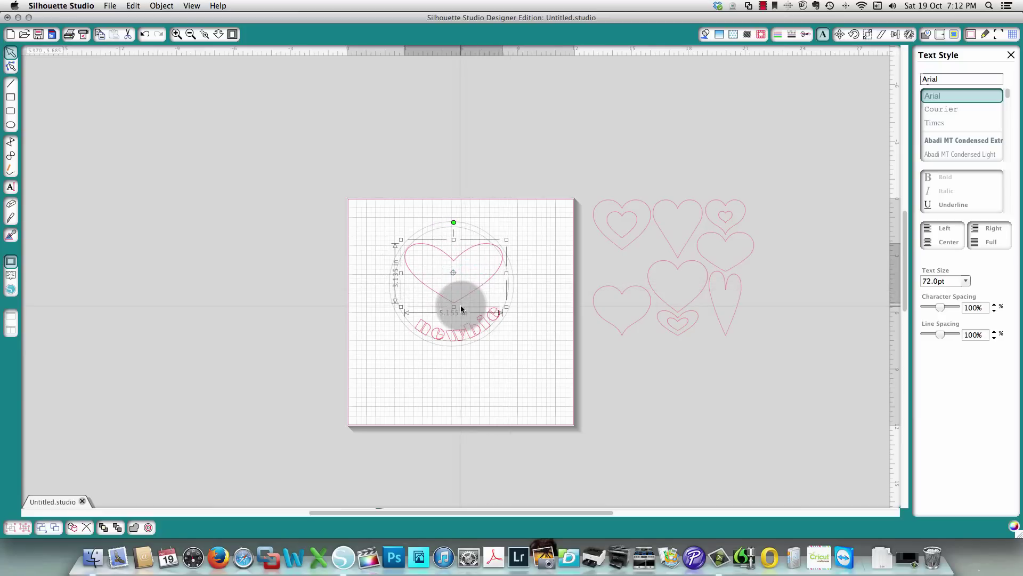
{"action": "left_click_drag", "start_coordinate": [454, 307], "coordinate": [454, 331]}
Step: Delete all the remaining hearts lying beside the page
{"action": "left_click_drag", "start_coordinate": [566, 163], "coordinate": [803, 405]}
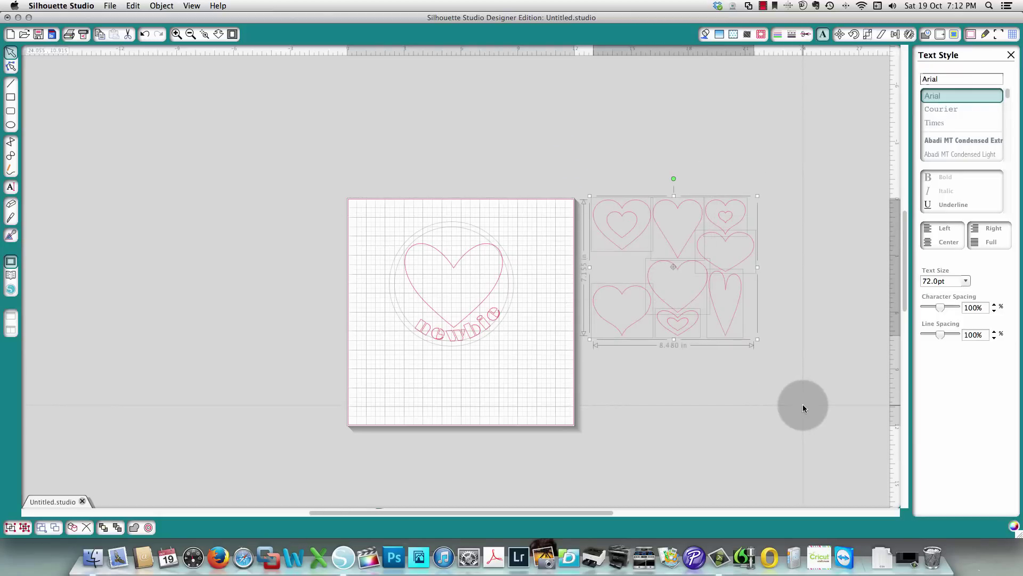
{"action": "left_click", "coordinate": [738, 407]}
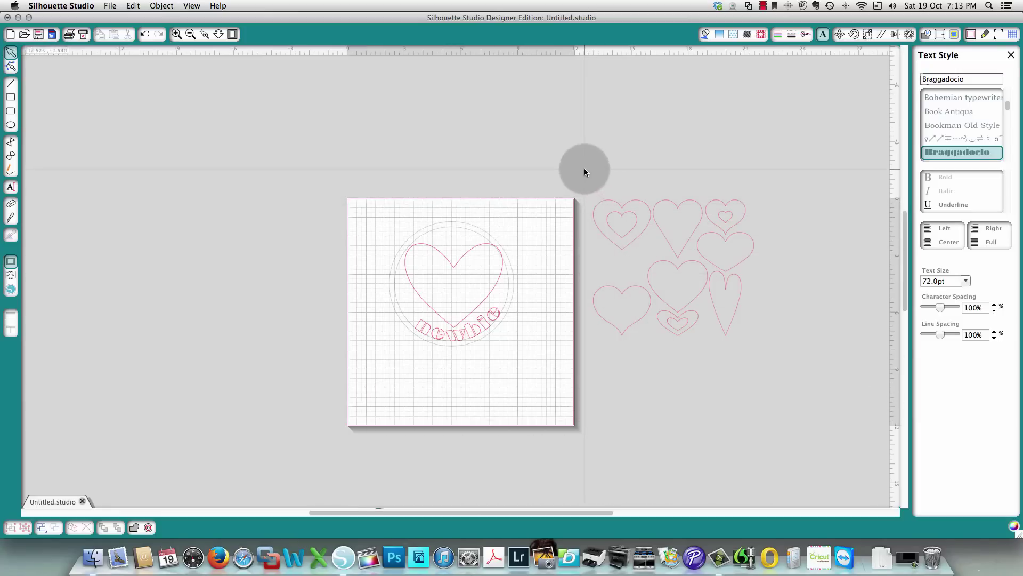
{"action": "left_click_drag", "start_coordinate": [584, 169], "coordinate": [827, 399]}
{"action": "key", "text": "Delete"}
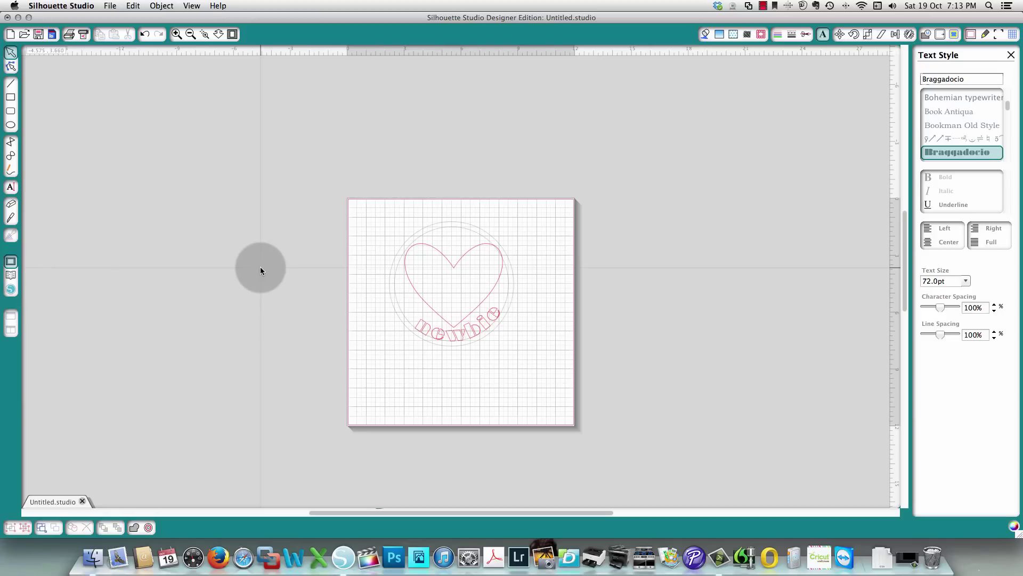
Step: Resize the heart to about 5.695 in wide by 4.795 in tall so it overlaps the ring
{"action": "left_click", "coordinate": [179, 35]}
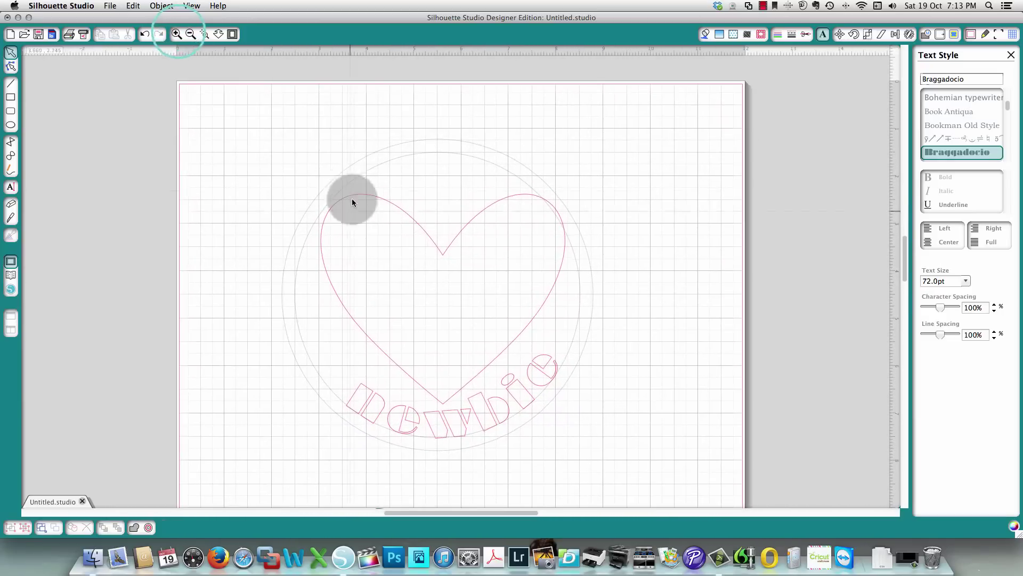
{"action": "left_click", "coordinate": [331, 216]}
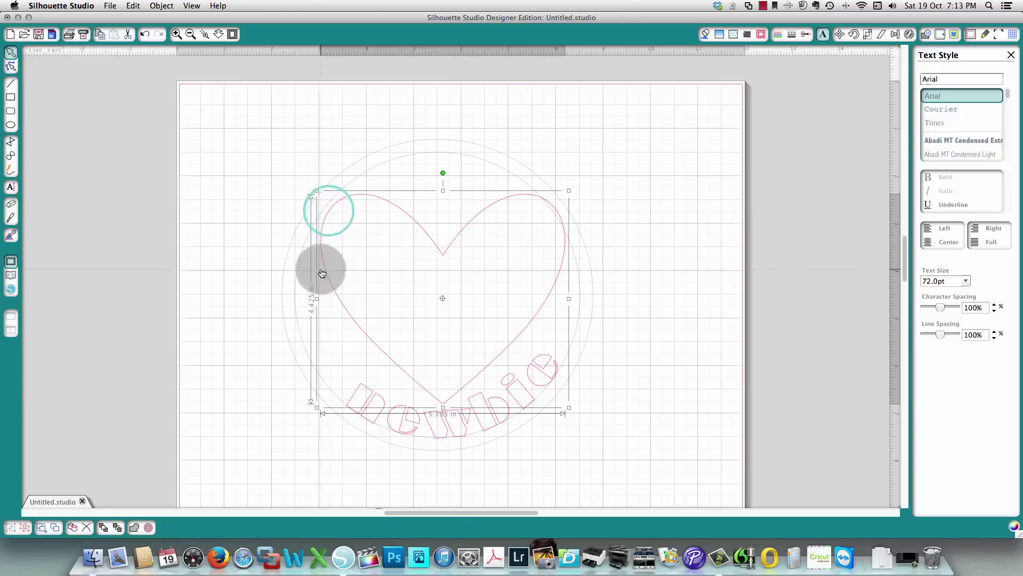
{"action": "left_click_drag", "start_coordinate": [317, 190], "coordinate": [302, 184]}
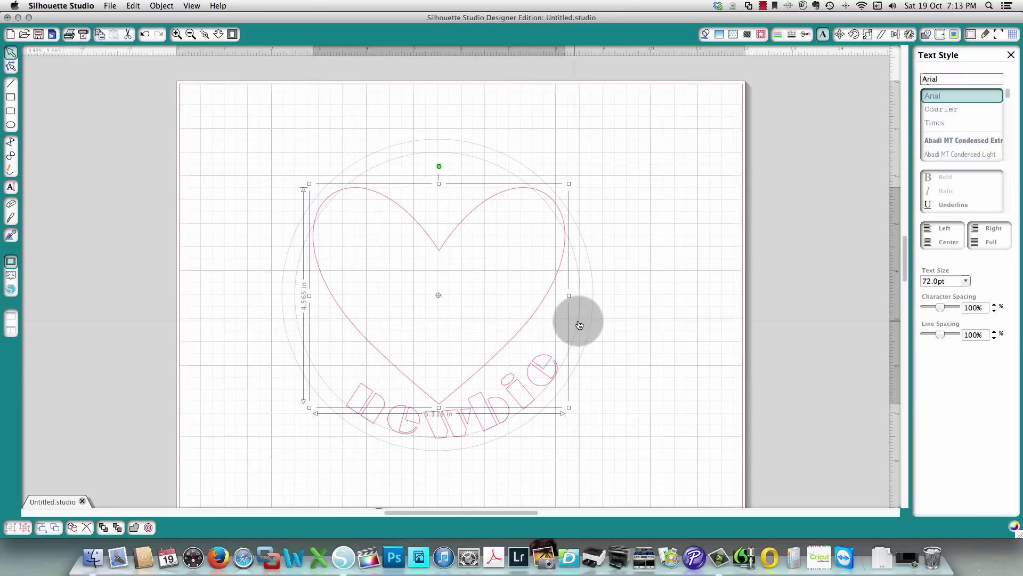
{"action": "left_click_drag", "start_coordinate": [445, 409], "coordinate": [434, 420]}
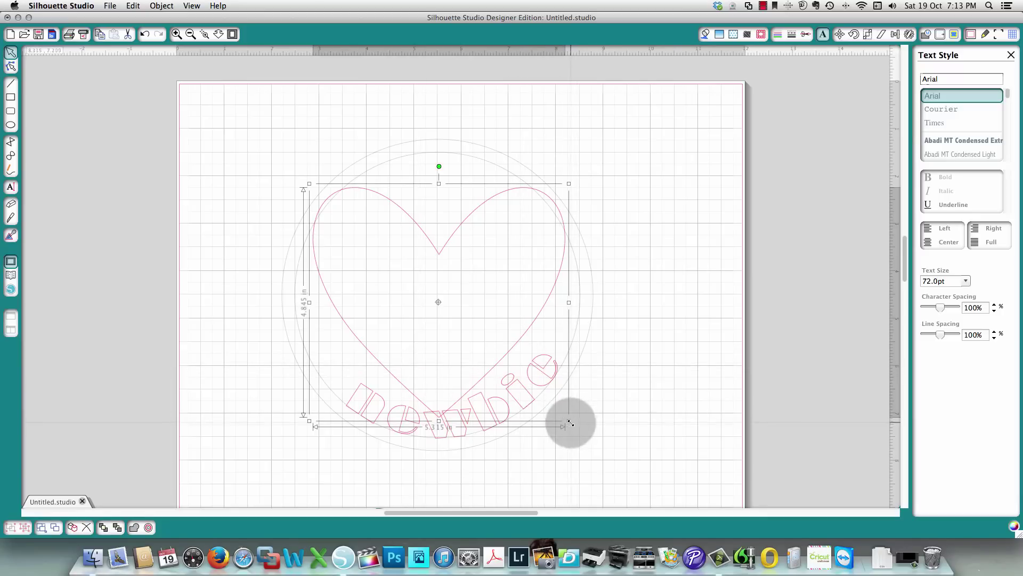
{"action": "left_click_drag", "start_coordinate": [570, 421], "coordinate": [587, 436]}
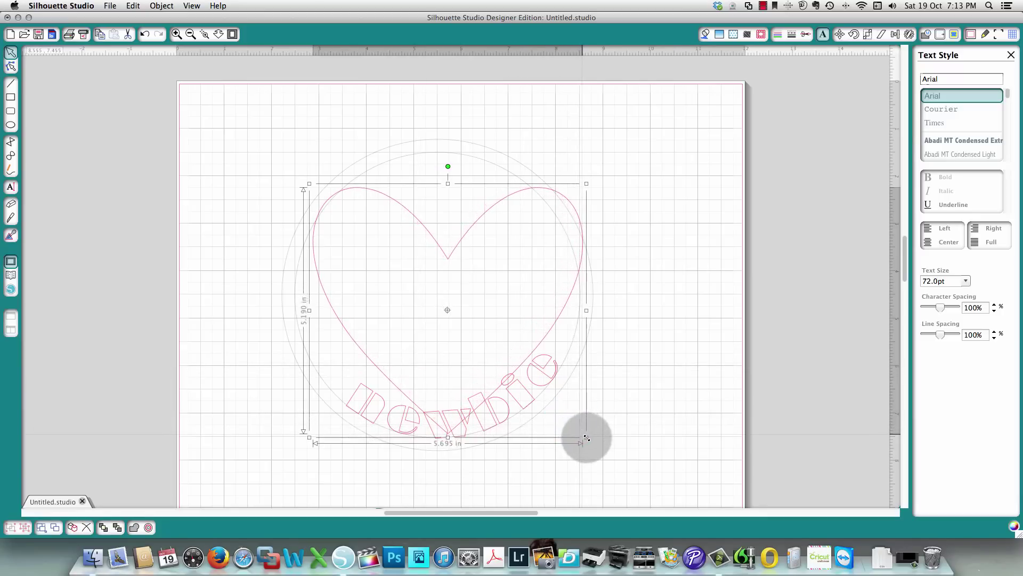
{"action": "left_click_drag", "start_coordinate": [447, 437], "coordinate": [452, 419]}
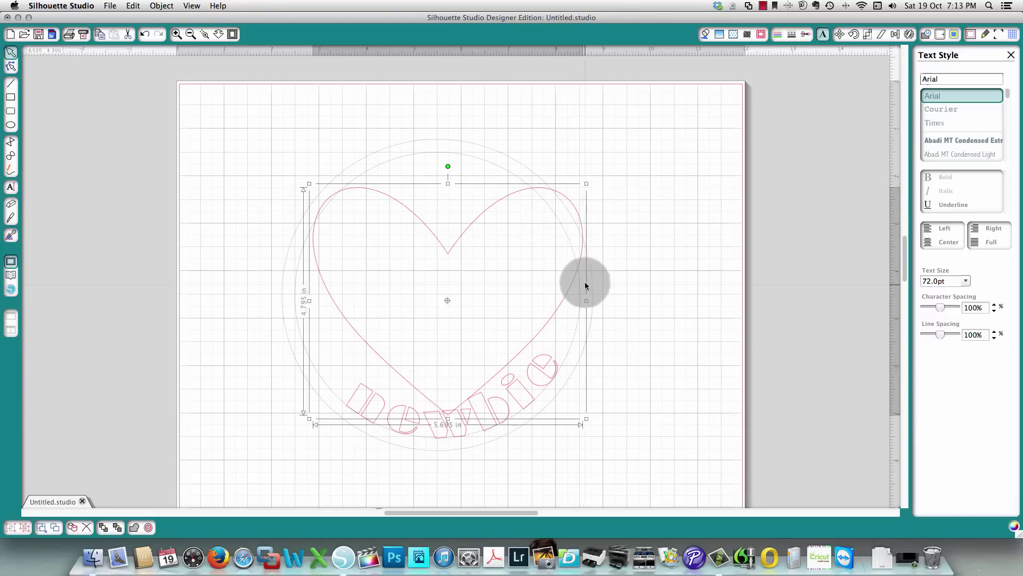
Step: Reposition and proportionally resize the heart within the ring to about 5.775 in wide by 4.865 in tall
{"action": "left_click", "coordinate": [584, 186]}
{"action": "left_click", "coordinate": [585, 186]}
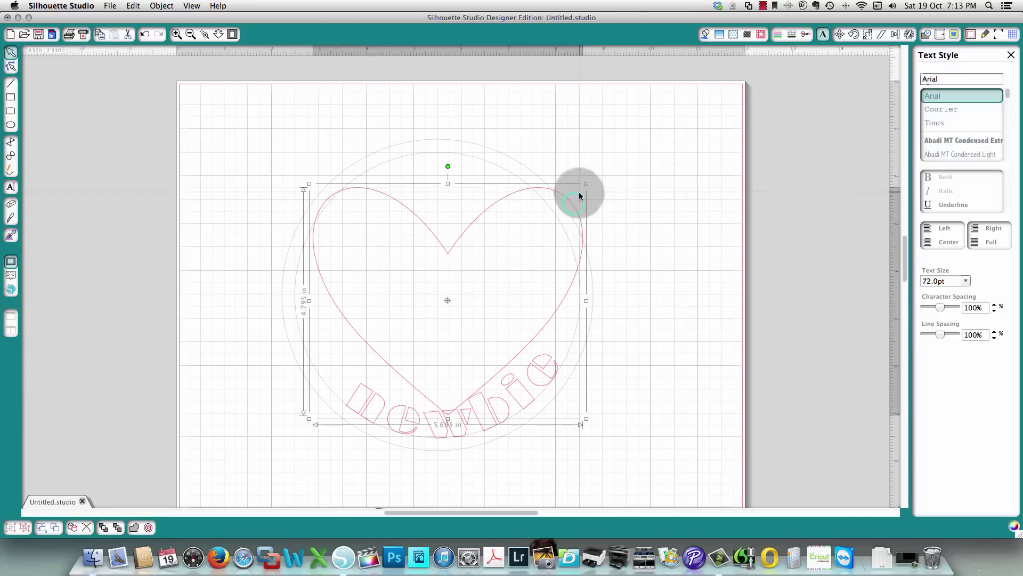
{"action": "left_click_drag", "start_coordinate": [585, 186], "coordinate": [561, 205]}
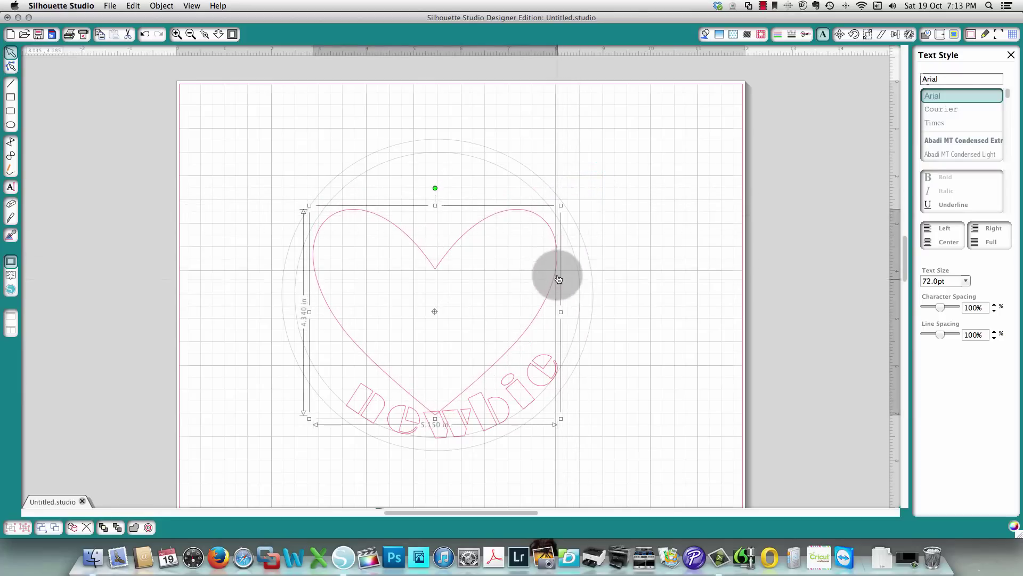
{"action": "mouse_move", "coordinate": [545, 309]}
{"action": "left_mouse_down"}
{"action": "mouse_move", "coordinate": [558, 298]}
{"action": "mouse_move", "coordinate": [565, 316]}
{"action": "left_mouse_up"}
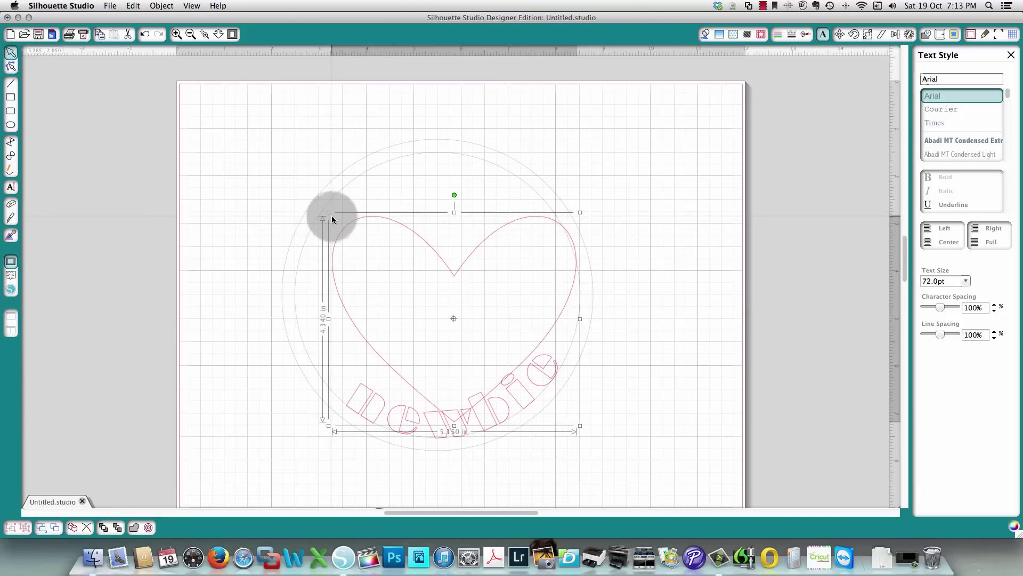
{"action": "left_click_drag", "start_coordinate": [329, 213], "coordinate": [303, 192]}
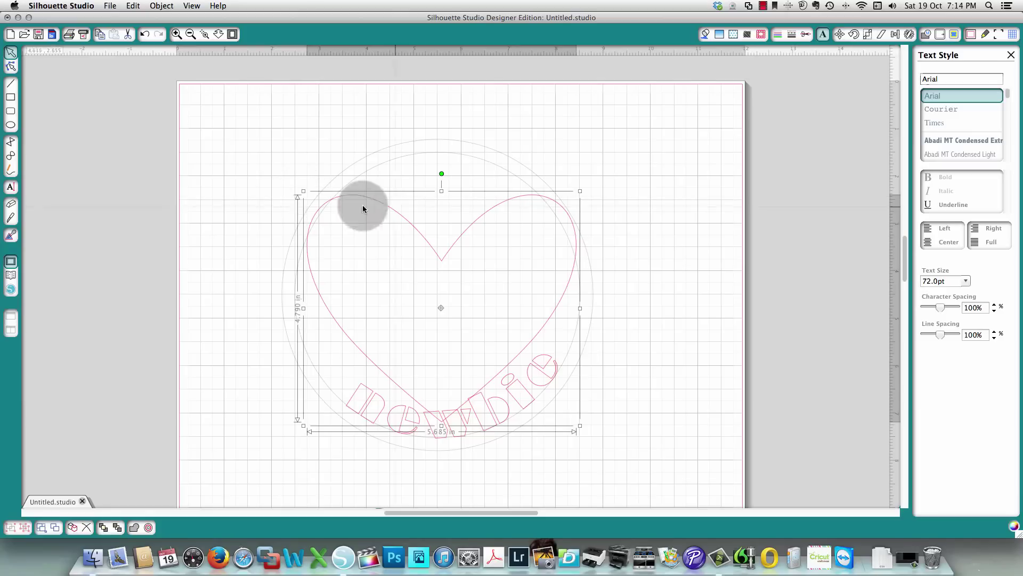
{"action": "left_click_drag", "start_coordinate": [553, 317], "coordinate": [556, 323]}
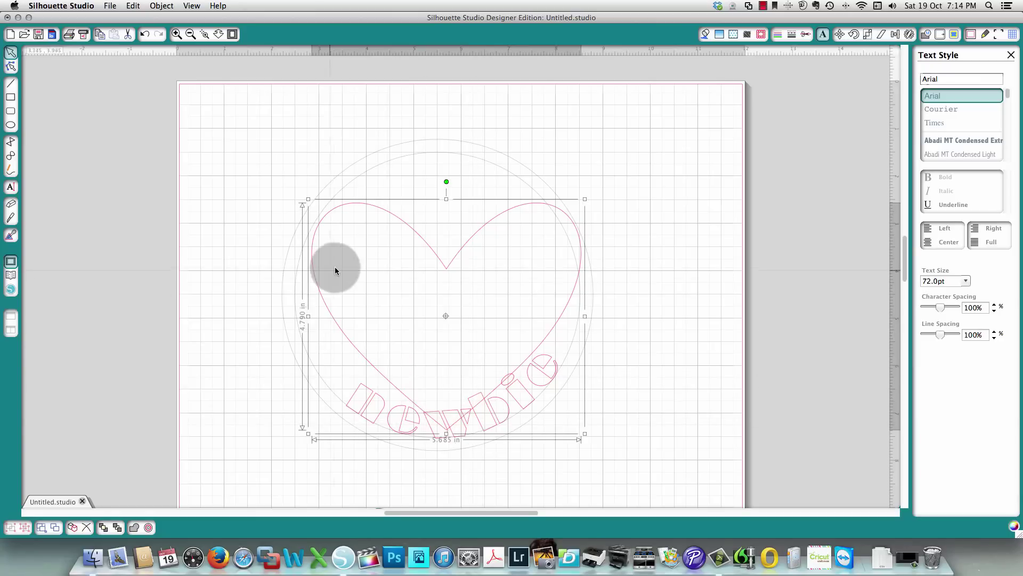
{"action": "left_click_drag", "start_coordinate": [308, 200], "coordinate": [302, 193]}
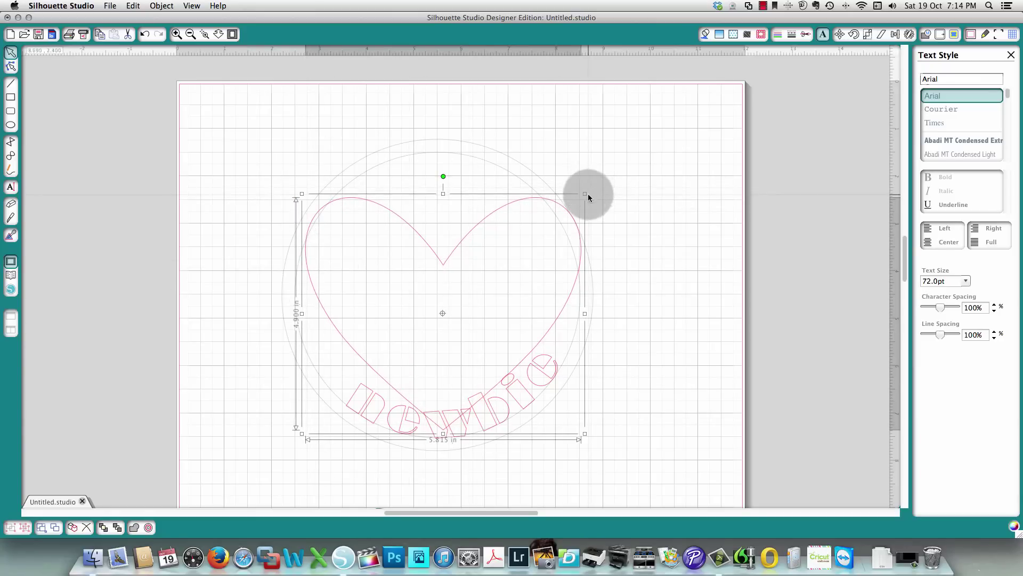
{"action": "left_click_drag", "start_coordinate": [586, 193], "coordinate": [583, 195]}
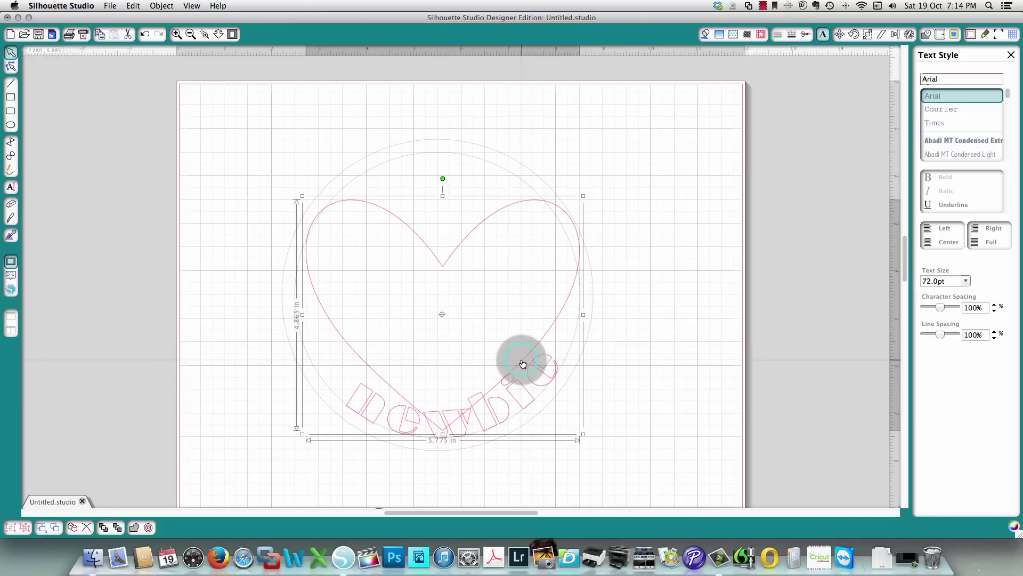
Step: Nudge the heart until both lobes overlap the ring's inner edge and its tip overlaps the "newbie" text
{"action": "left_click_drag", "start_coordinate": [525, 362], "coordinate": [513, 392]}
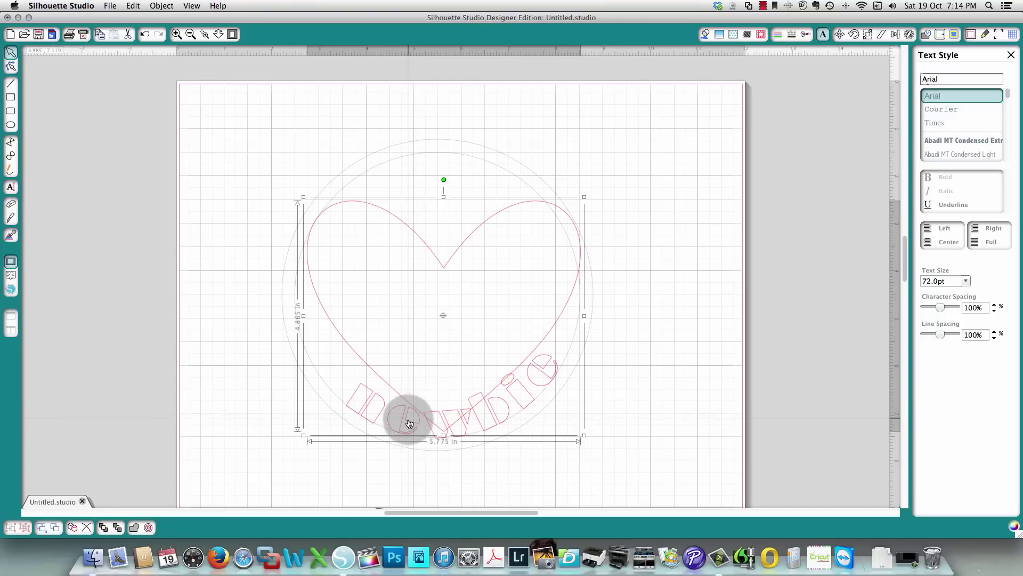
{"action": "left_click_drag", "start_coordinate": [525, 397], "coordinate": [537, 365]}
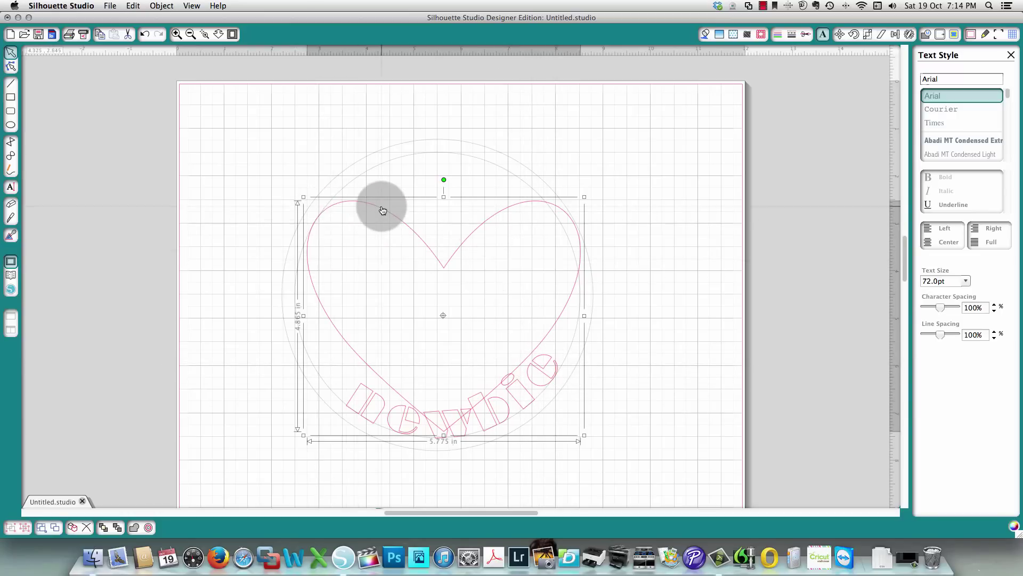
{"action": "left_click_drag", "start_coordinate": [382, 210], "coordinate": [380, 210]}
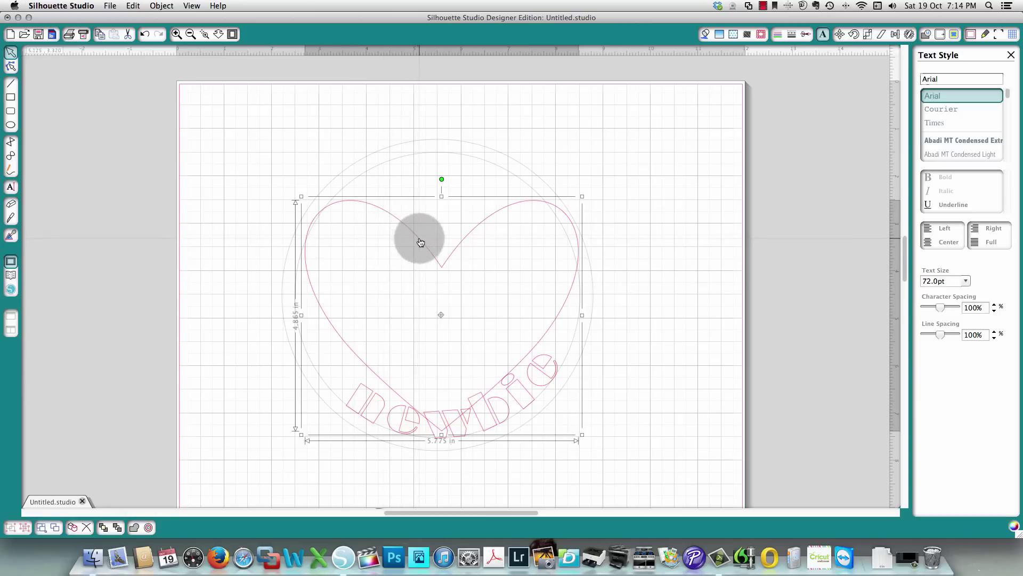
{"action": "left_click_drag", "start_coordinate": [420, 242], "coordinate": [421, 244]}
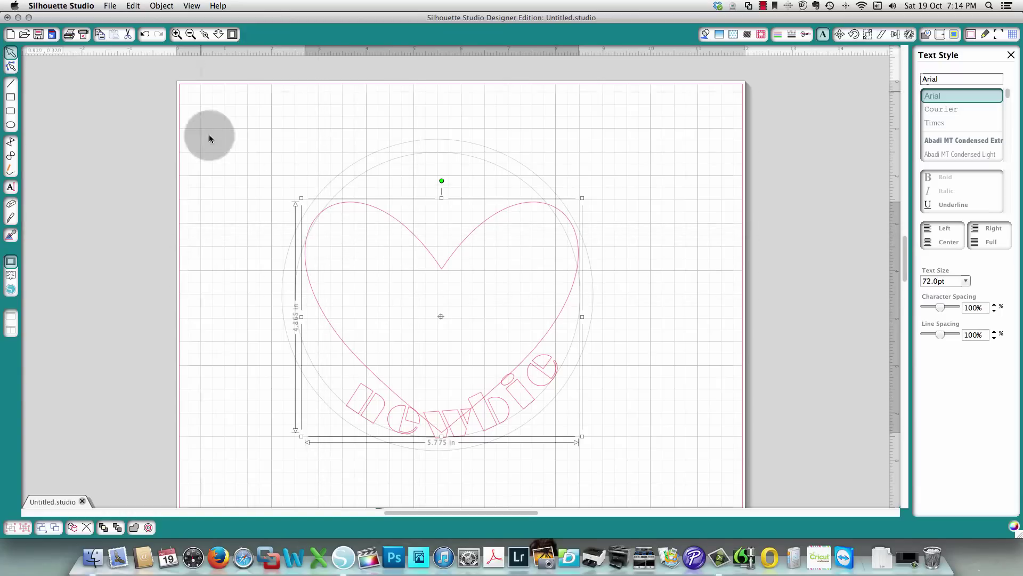
{"action": "left_click", "coordinate": [176, 35]}
{"action": "left_click", "coordinate": [177, 34]}
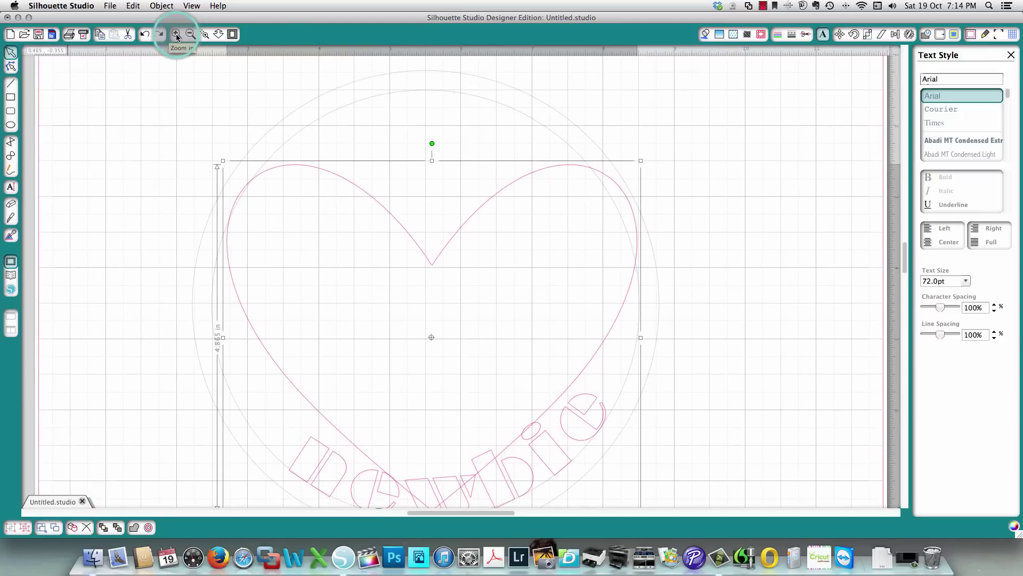
{"action": "left_click", "coordinate": [190, 212]}
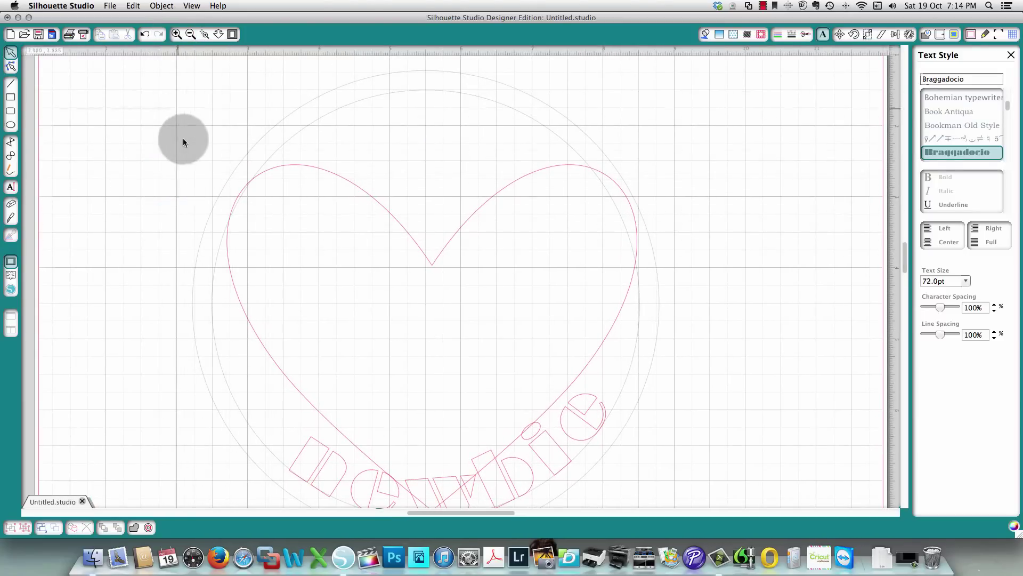
Step: Weld the ring, the heart and the curved "newbie" text into one shape
{"action": "left_click", "coordinate": [193, 35]}
{"action": "left_click", "coordinate": [193, 35]}
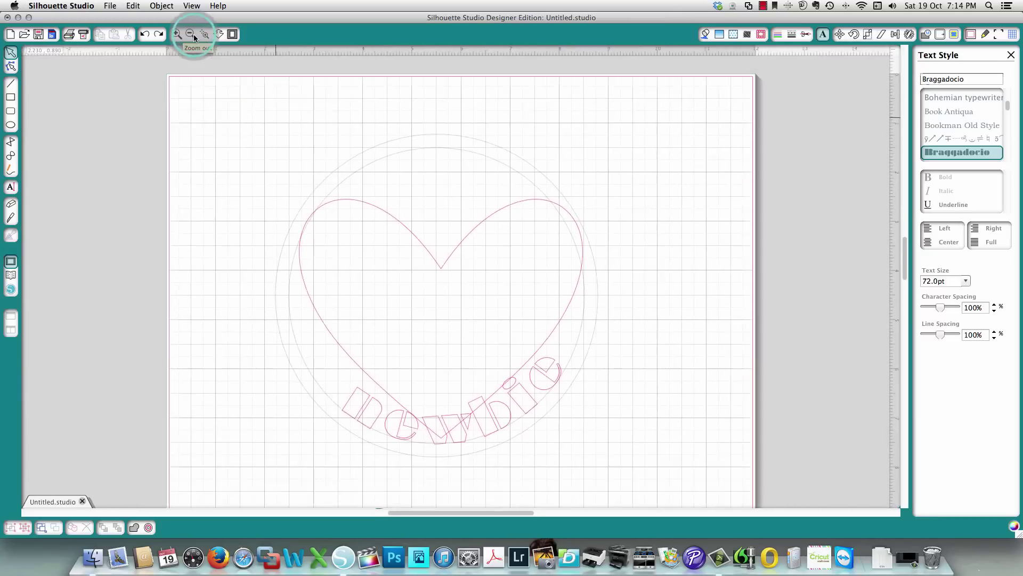
{"action": "left_click_drag", "start_coordinate": [211, 115], "coordinate": [660, 483]}
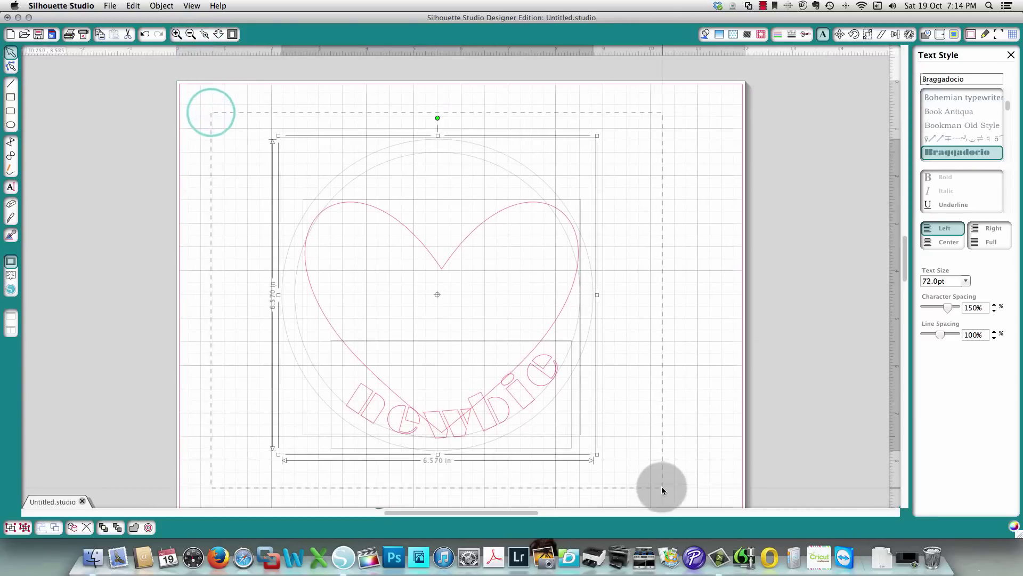
{"action": "left_click", "coordinate": [137, 530]}
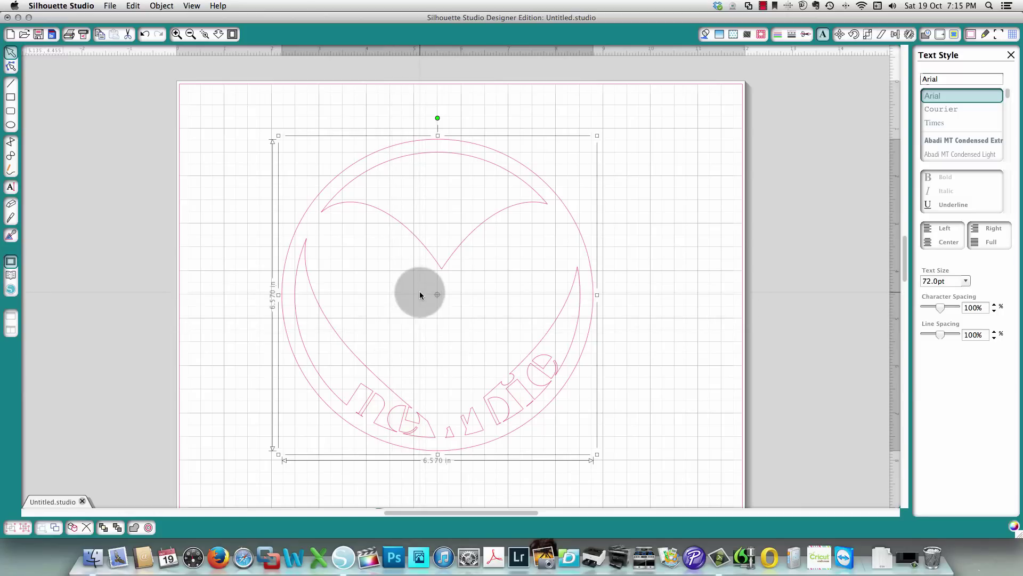
{"action": "left_click", "coordinate": [237, 178]}
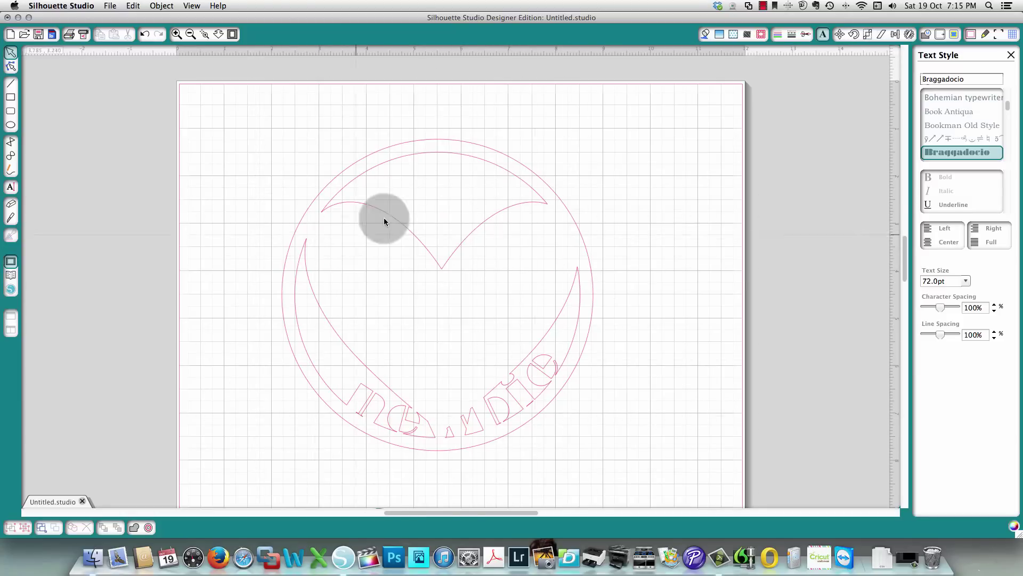
Step: Delete the welded ring design from the page
{"action": "left_click", "coordinate": [365, 228]}
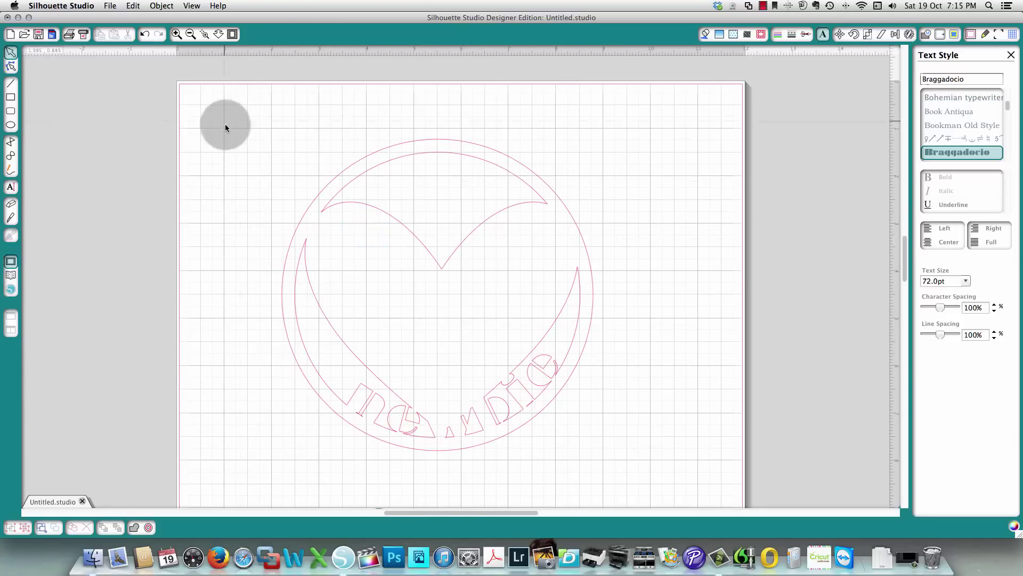
{"action": "left_click_drag", "start_coordinate": [262, 120], "coordinate": [673, 410]}
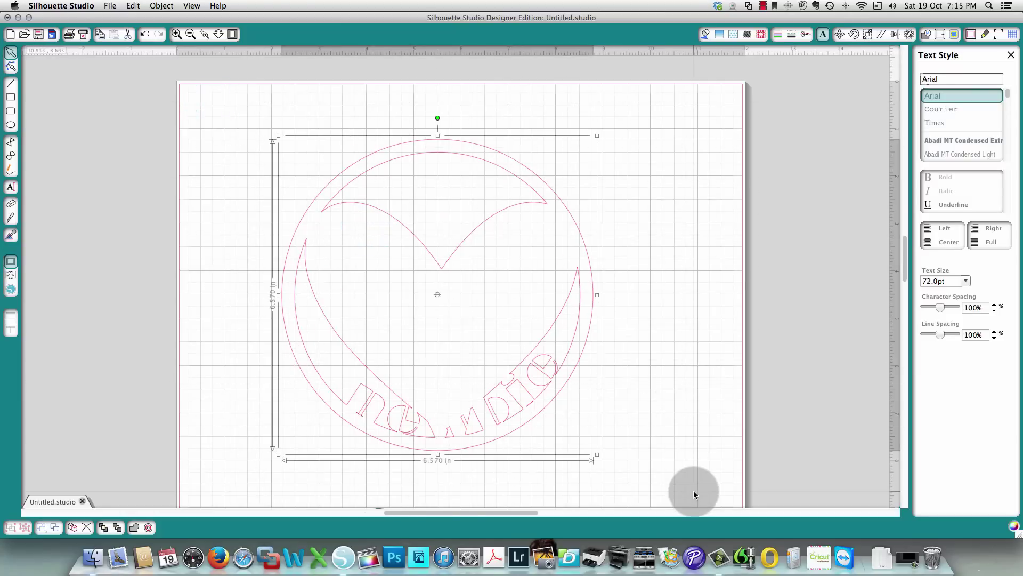
{"action": "key", "text": "Delete"}
Step: Draw a near-circular ellipse about 5.86 in wide by 5.535 in tall and add the Braggadocio text "newbie" above it
{"action": "left_click", "coordinate": [11, 125]}
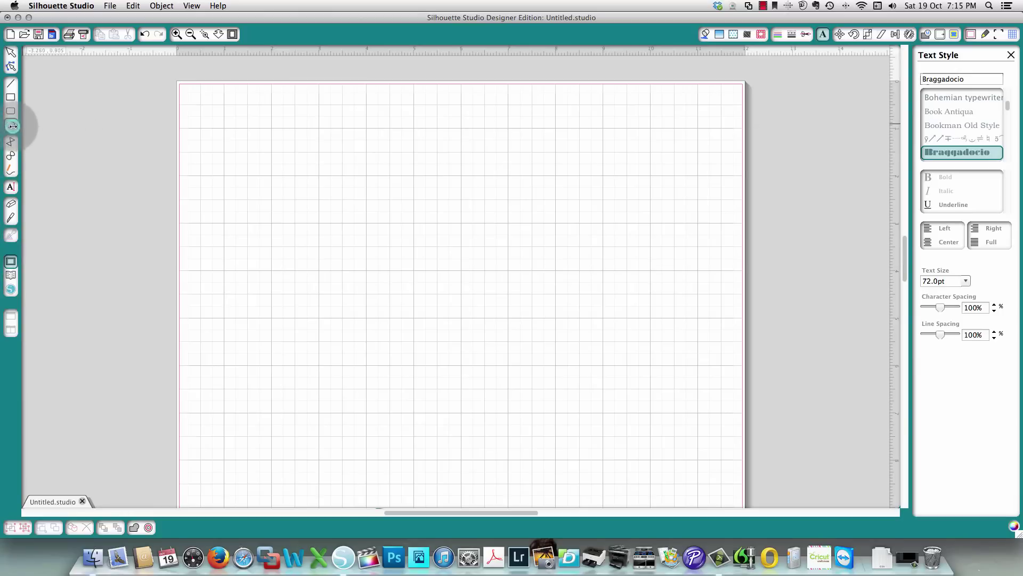
{"action": "left_click_drag", "start_coordinate": [358, 186], "coordinate": [636, 445]}
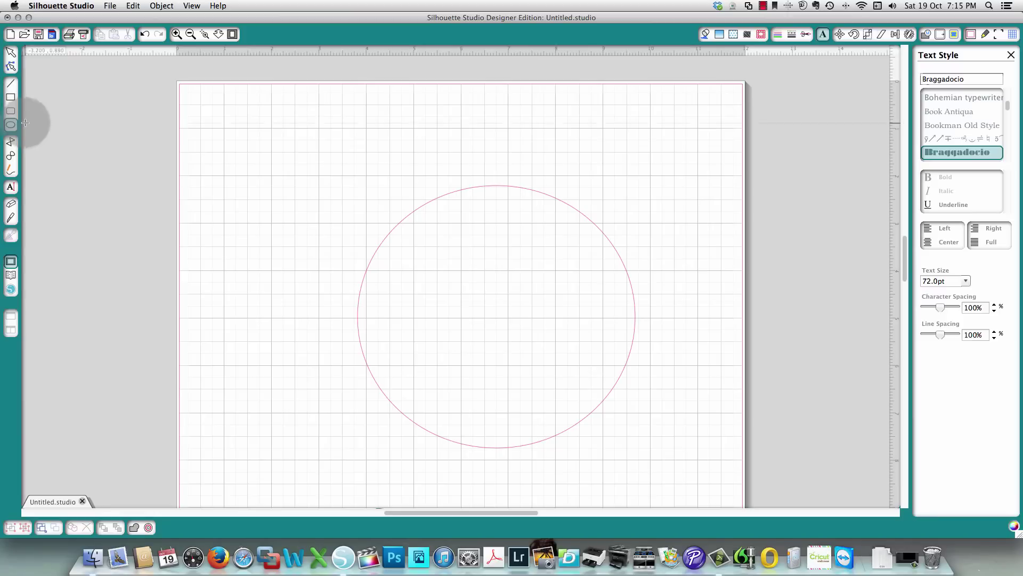
{"action": "left_click", "coordinate": [11, 186]}
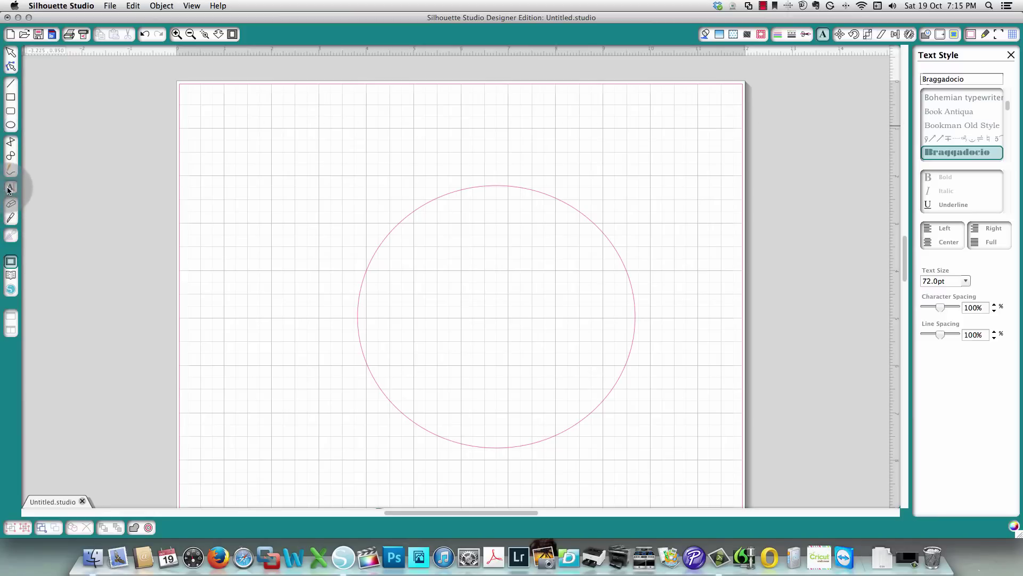
{"action": "left_click", "coordinate": [196, 135]}
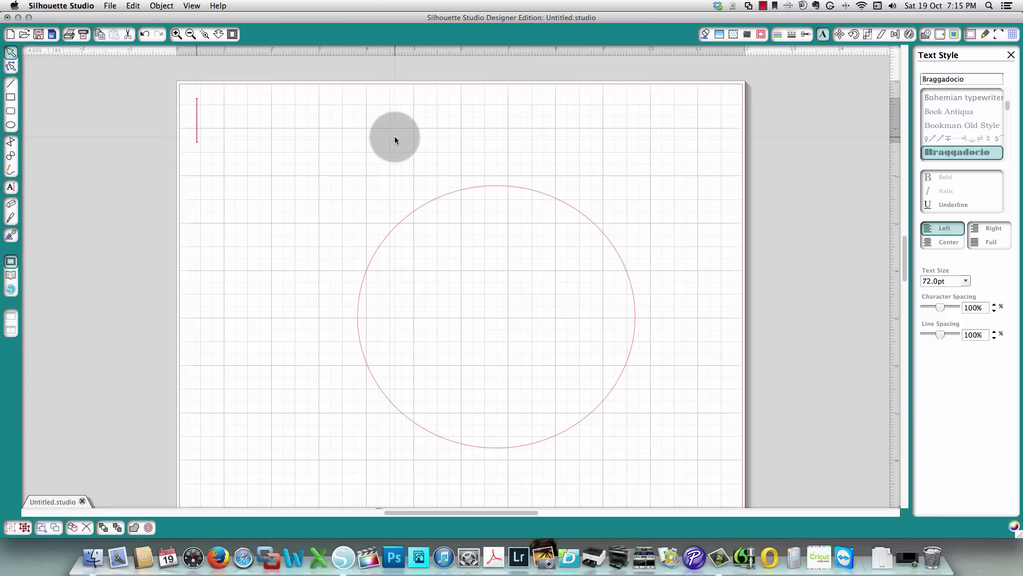
{"action": "type", "text": "newbi"}
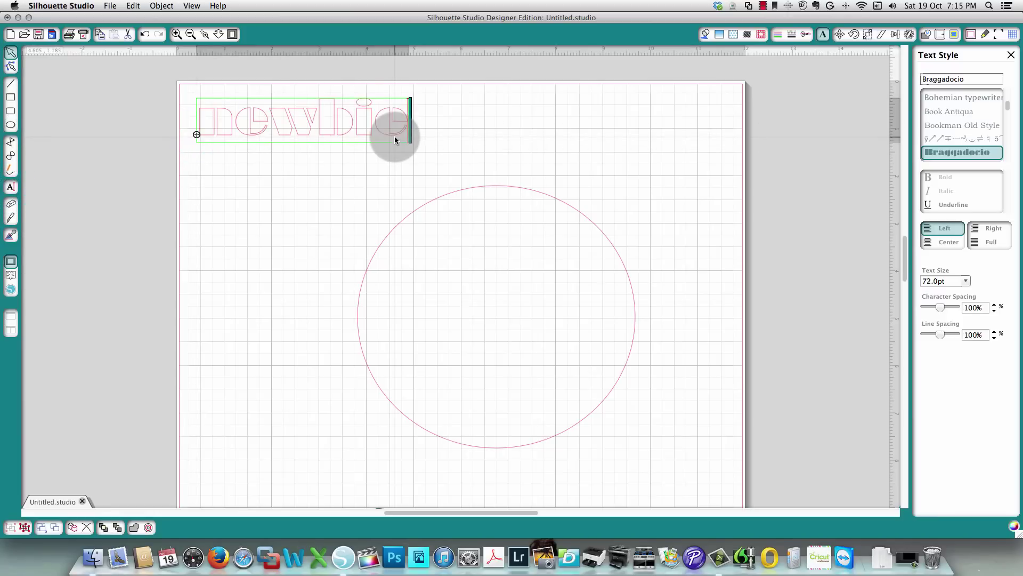
{"action": "type", "text": "e"}
Step: Fit the "newbie" text along the inside of the ellipse's lower edge and set its character spacing to 130%
{"action": "left_click_drag", "start_coordinate": [197, 135], "coordinate": [406, 413]}
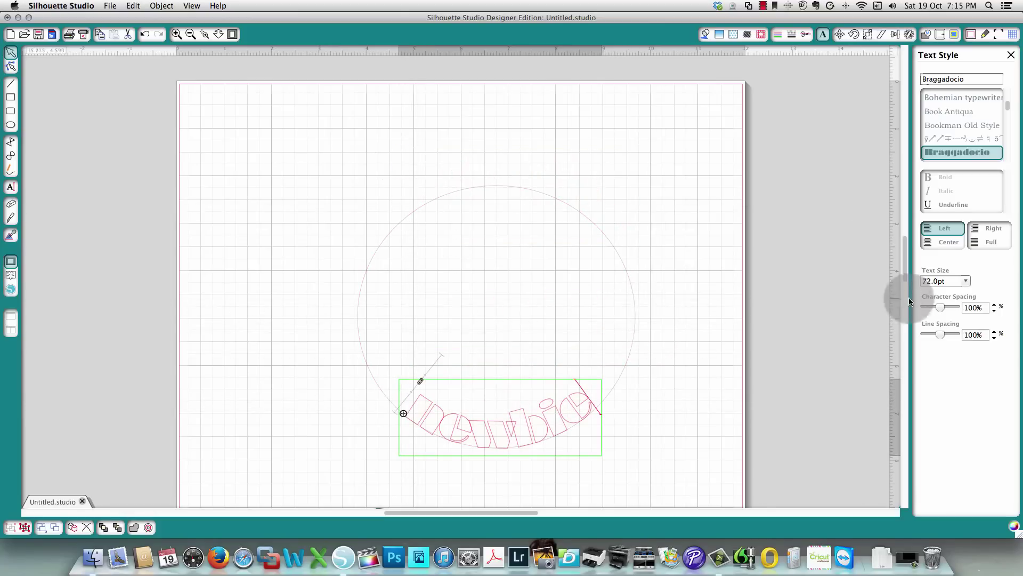
{"action": "left_click", "coordinate": [994, 305]}
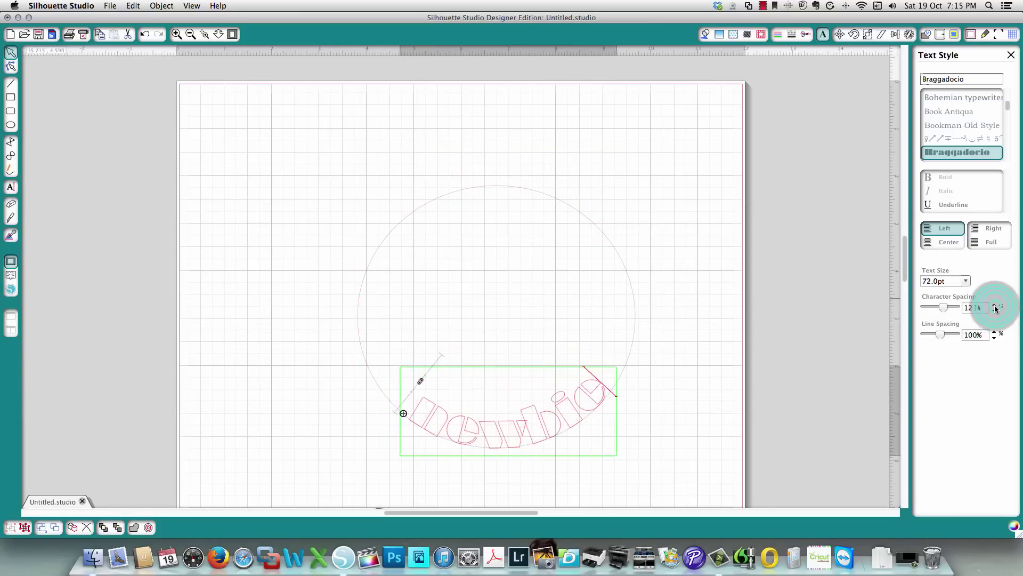
{"action": "left_click", "coordinate": [679, 222]}
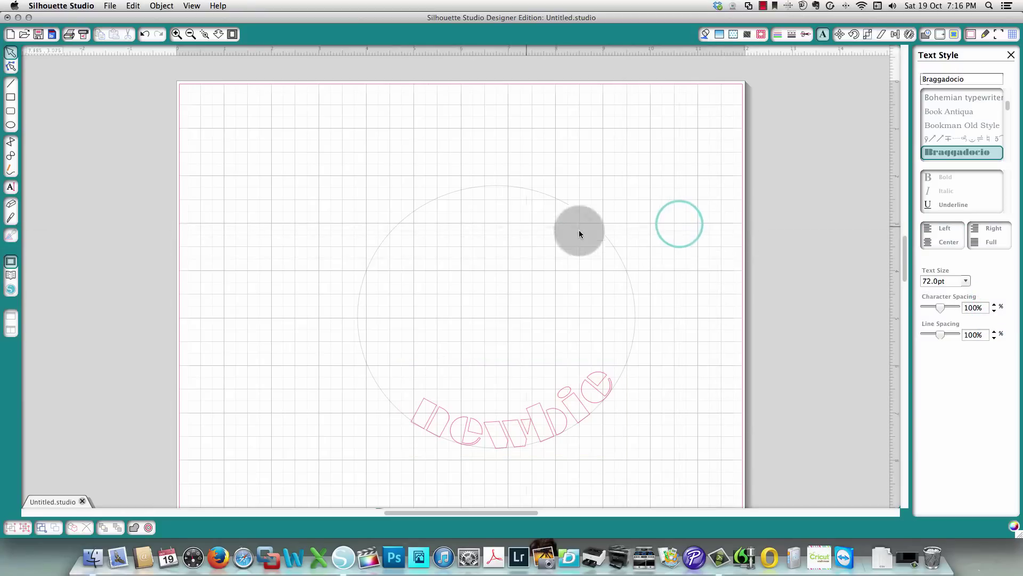
Step: Weld the ellipse and the curved "newbie" text together, then delete the welded shape from the page
{"action": "left_click_drag", "start_coordinate": [278, 283], "coordinate": [401, 334]}
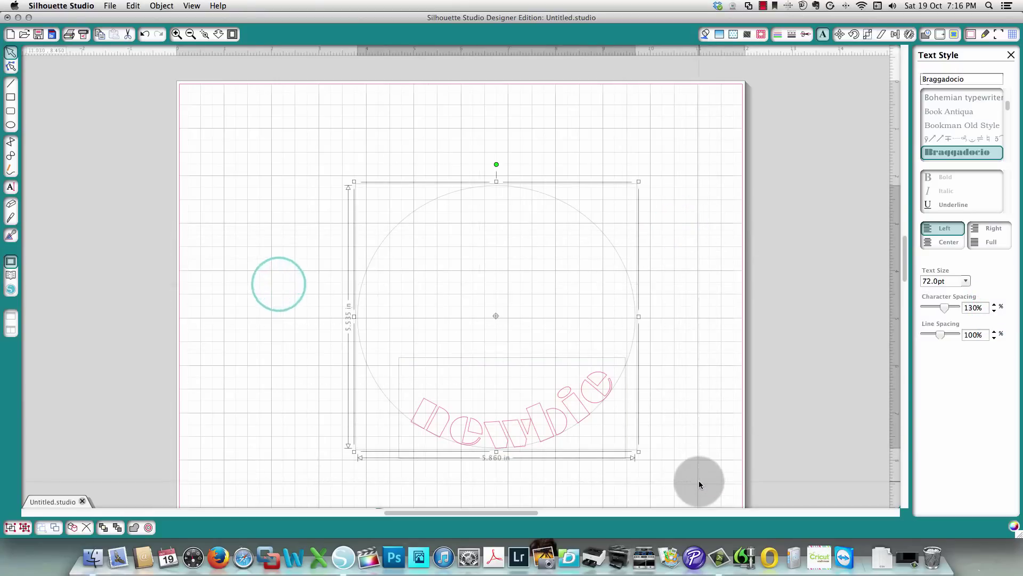
{"action": "left_click", "coordinate": [134, 528]}
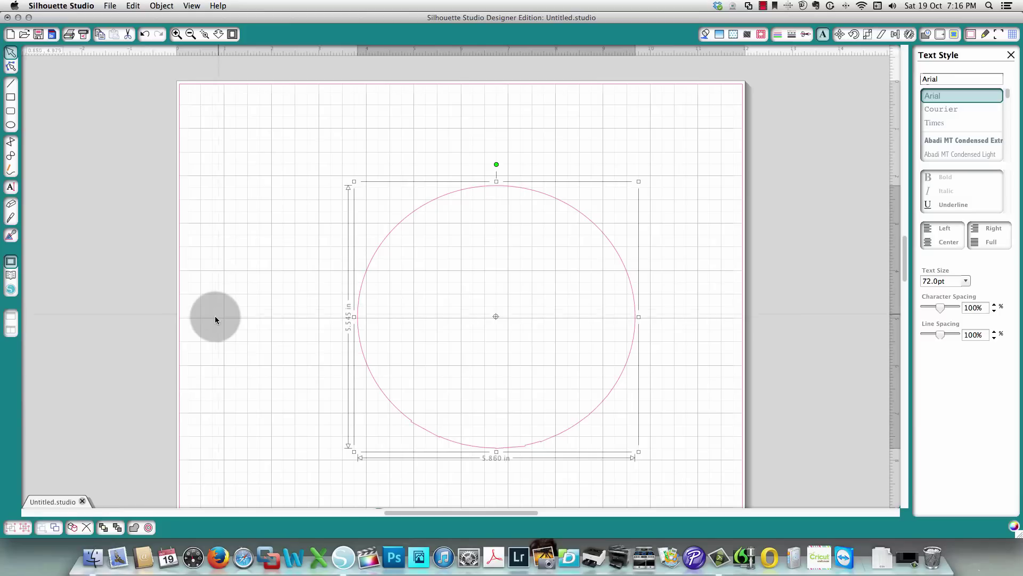
{"action": "left_click", "coordinate": [269, 299]}
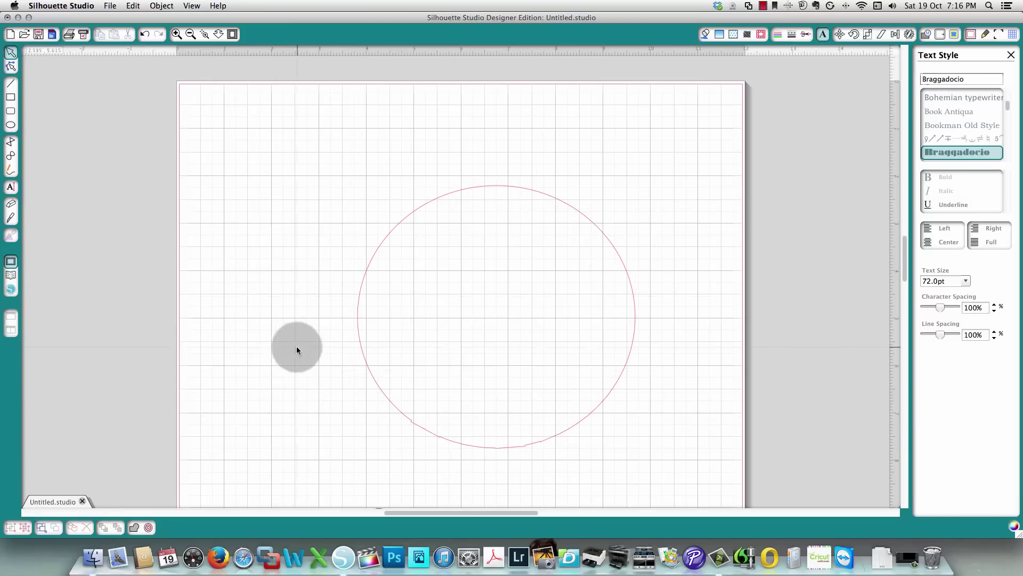
{"action": "left_click", "coordinate": [381, 393]}
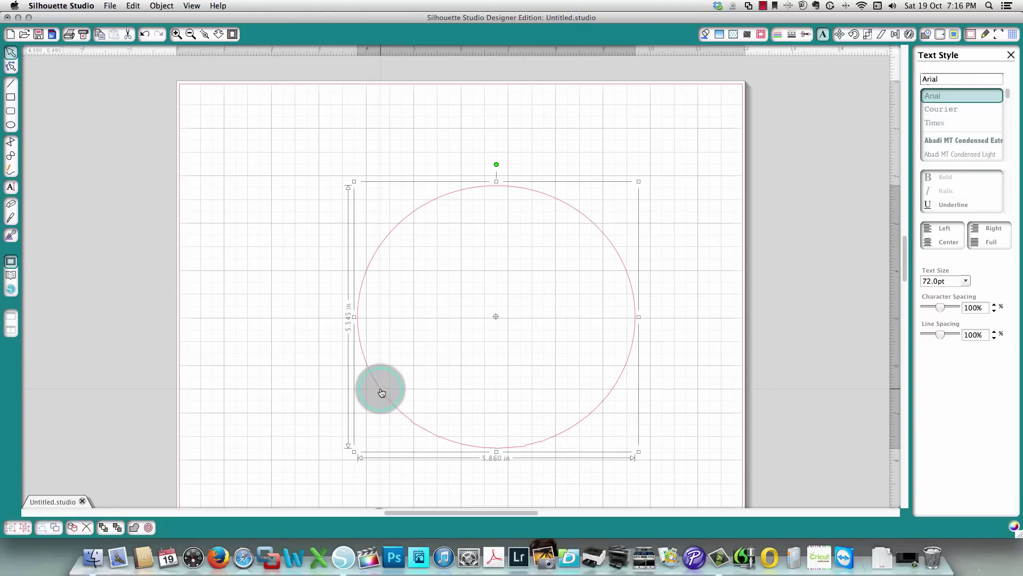
{"action": "key", "text": "Delete"}
{"action": "left_click", "coordinate": [207, 22]}
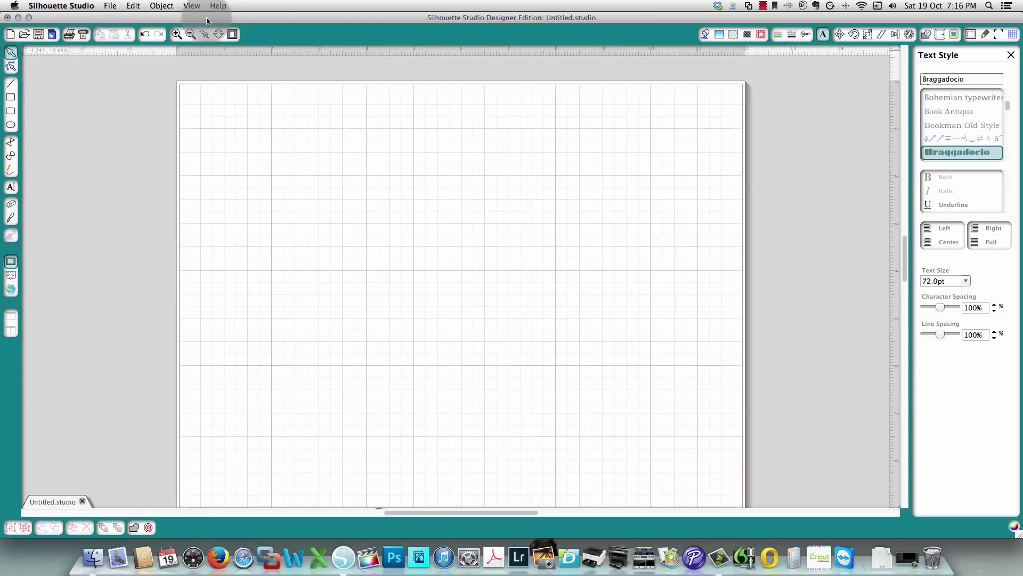
{"action": "left_click", "coordinate": [198, 35]}
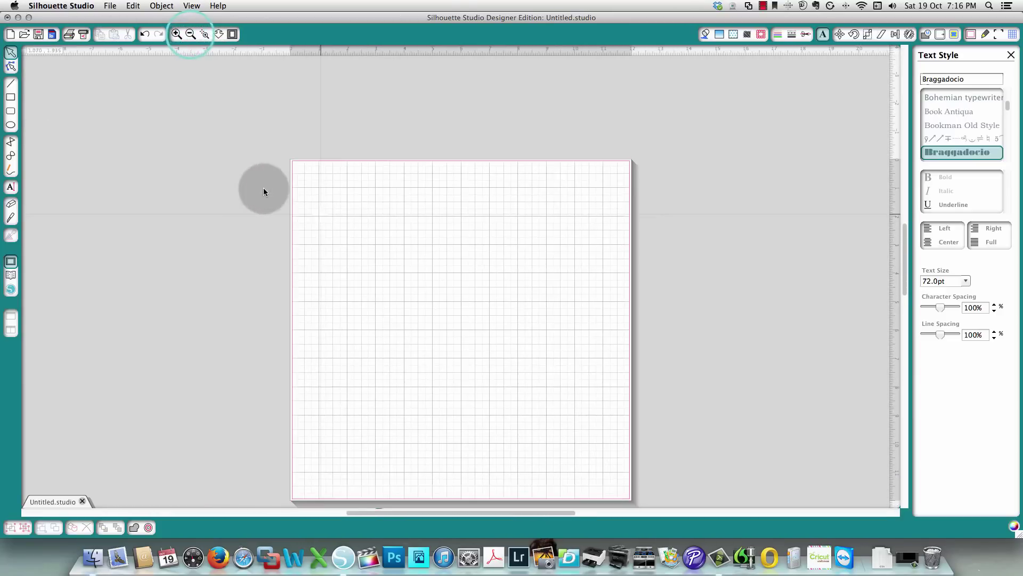
{"action": "scroll", "coordinate": [209, 201], "scroll_direction": "down", "scroll_amount": 3}
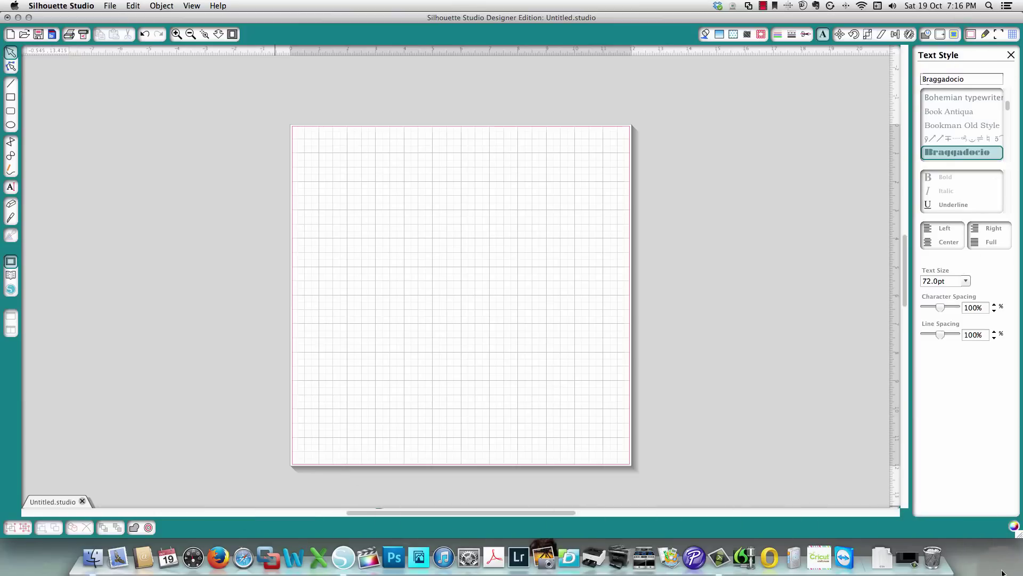
Step: Cycle the interface colour theme through its available colours, including pink, and return it to teal
{"action": "left_click", "coordinate": [1015, 527]}
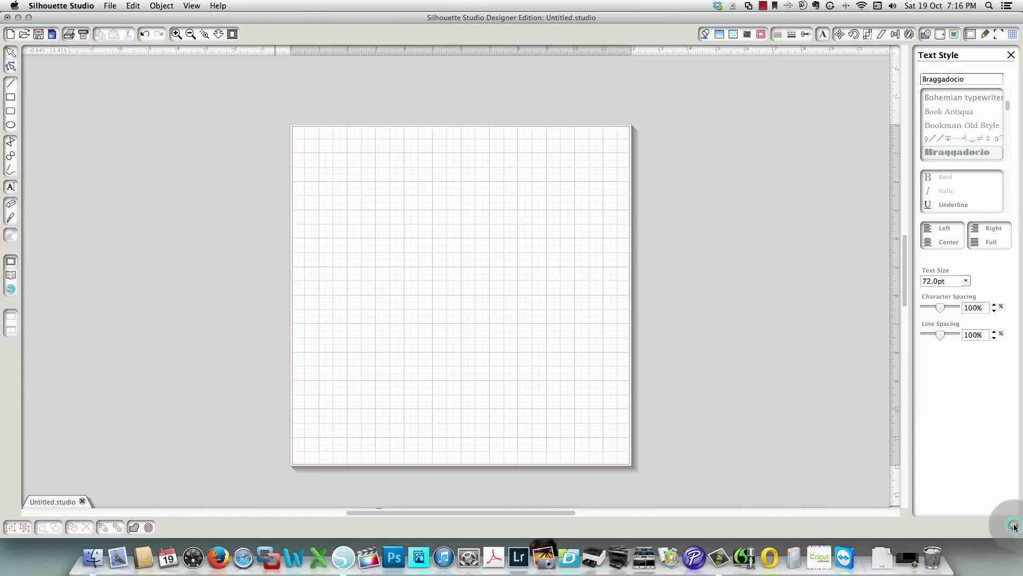
{"action": "left_click", "coordinate": [1015, 527]}
{"action": "left_click", "coordinate": [1014, 528]}
{"action": "left_click", "coordinate": [1014, 527]}
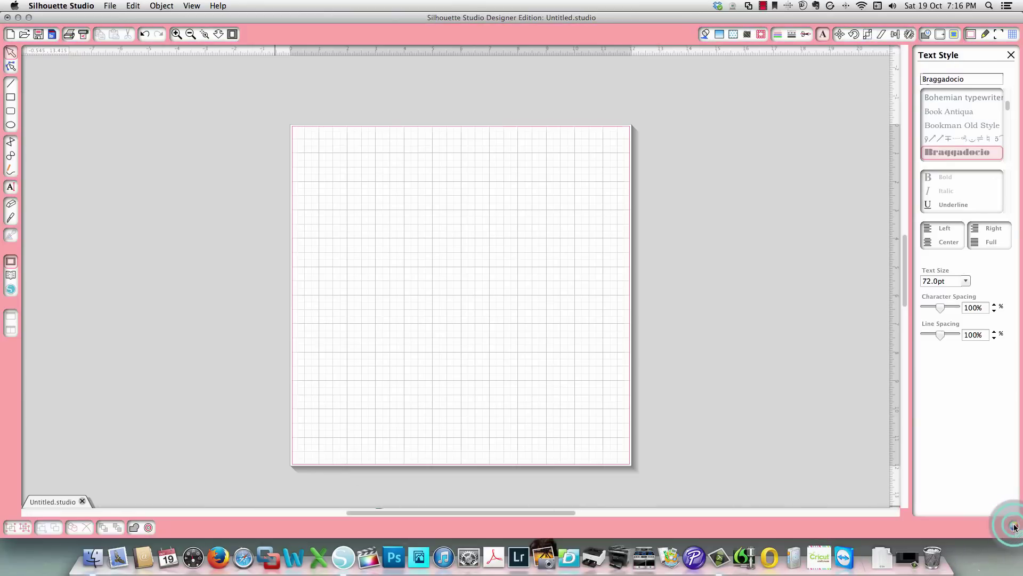
{"action": "left_click", "coordinate": [1015, 528]}
{"action": "left_click", "coordinate": [1014, 527]}
{"action": "left_click", "coordinate": [1014, 527]}
{"action": "left_click", "coordinate": [1014, 528]}
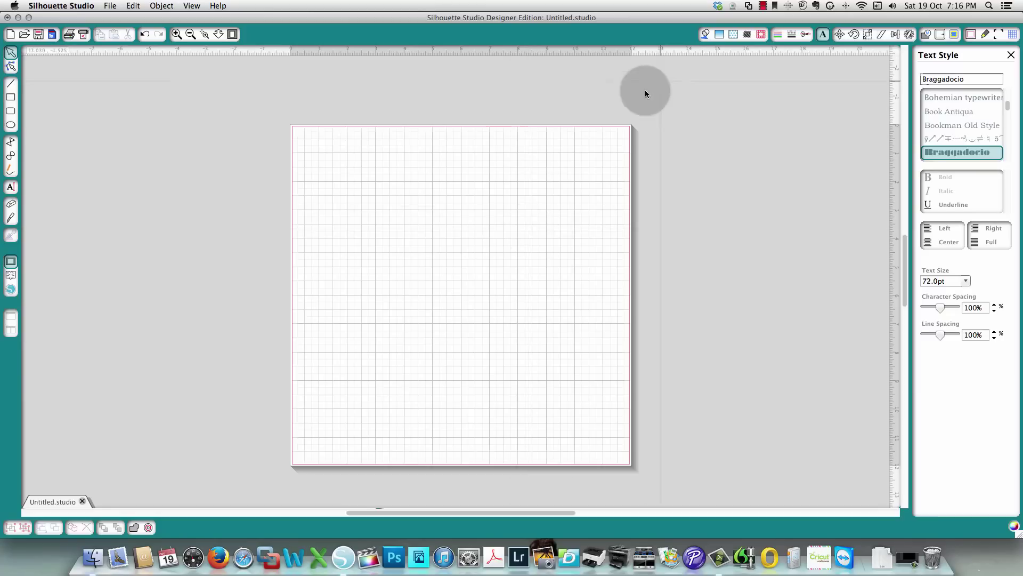
{"action": "left_click", "coordinate": [762, 6]}
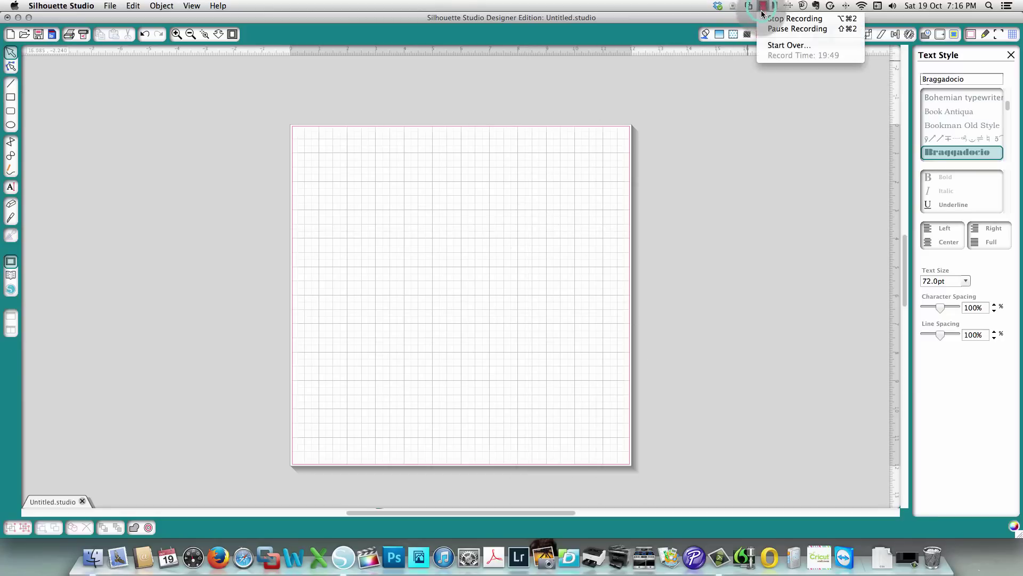